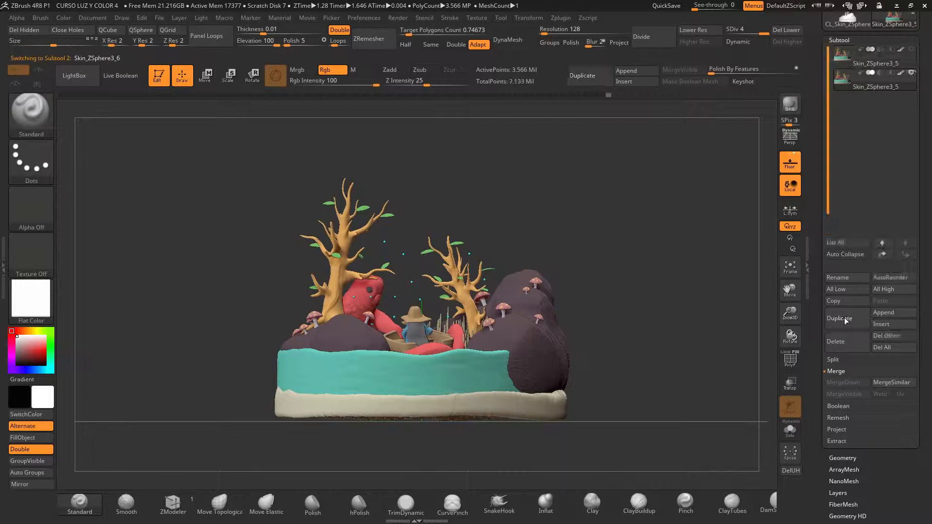
Drop the second subtool to its lowest subdivision level and delete its higher subdivision levels
{"action": "mouse_move", "coordinate": [849, 80]}
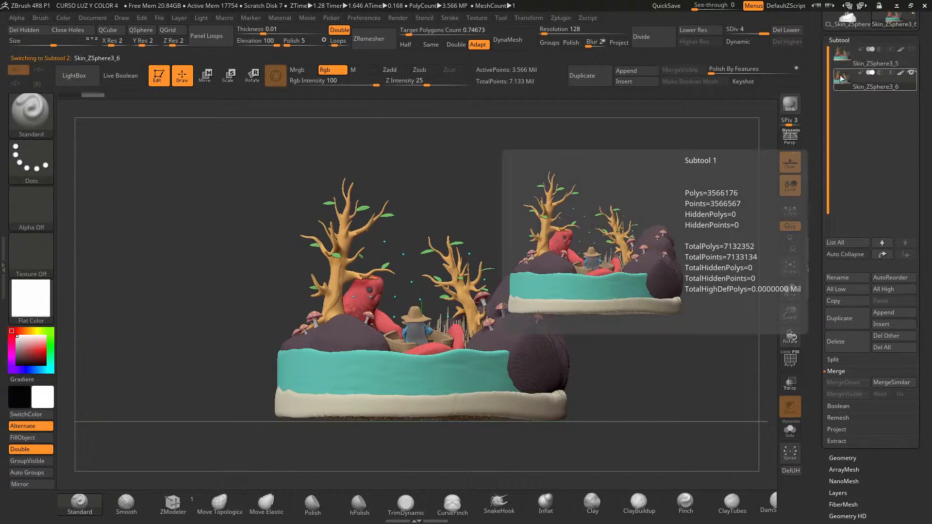
{"action": "left_click_drag", "start_coordinate": [763, 33], "coordinate": [740, 42]}
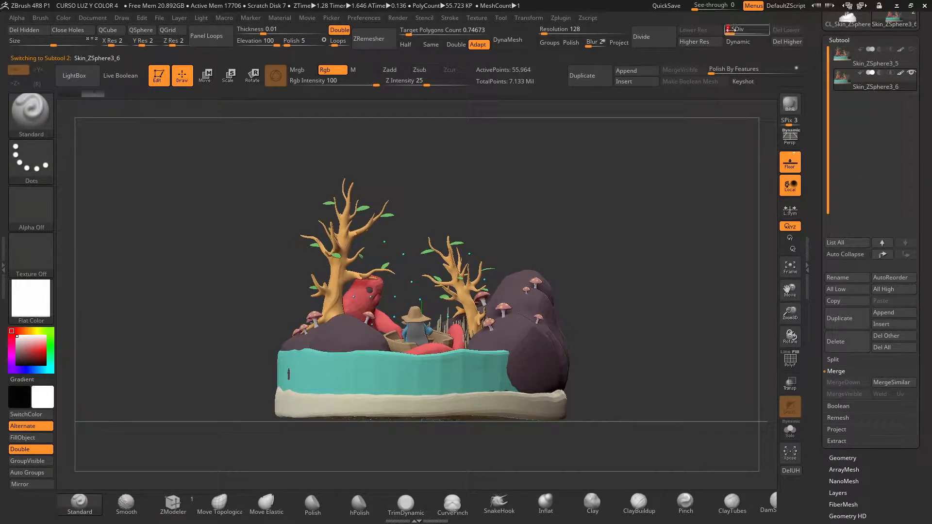
{"action": "left_click", "coordinate": [786, 42]}
Export the low-resolution subtool as an OBJ file named LOW into the BOTE CURSO folder
{"action": "left_click_drag", "start_coordinate": [624, 118], "coordinate": [567, 237]}
{"action": "left_click_drag", "start_coordinate": [808, 287], "coordinate": [807, 250]}
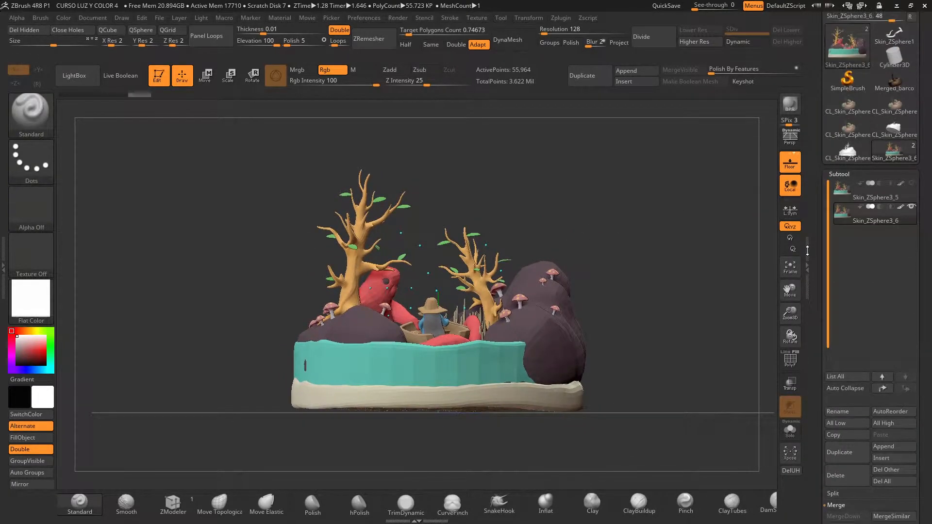
{"action": "scroll", "coordinate": [815, 231], "scroll_direction": "up", "scroll_amount": 5}
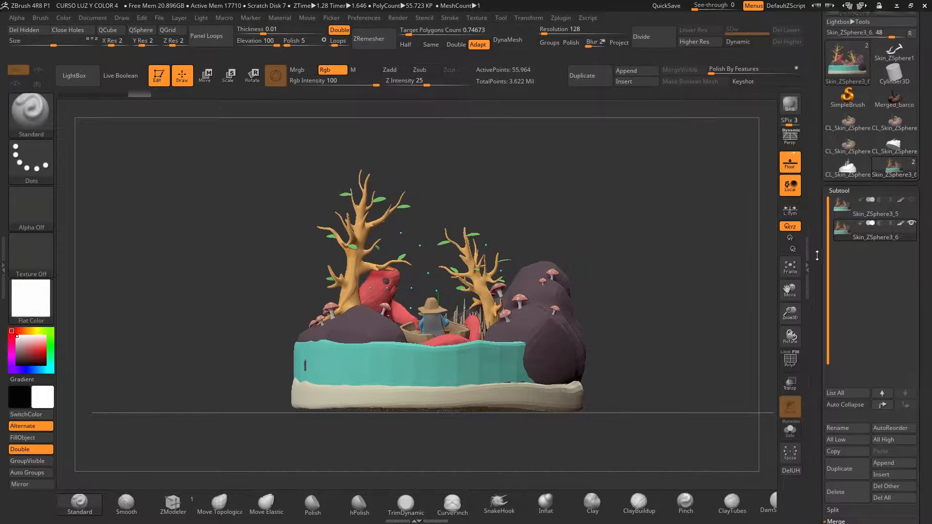
{"action": "left_click", "coordinate": [883, 192]}
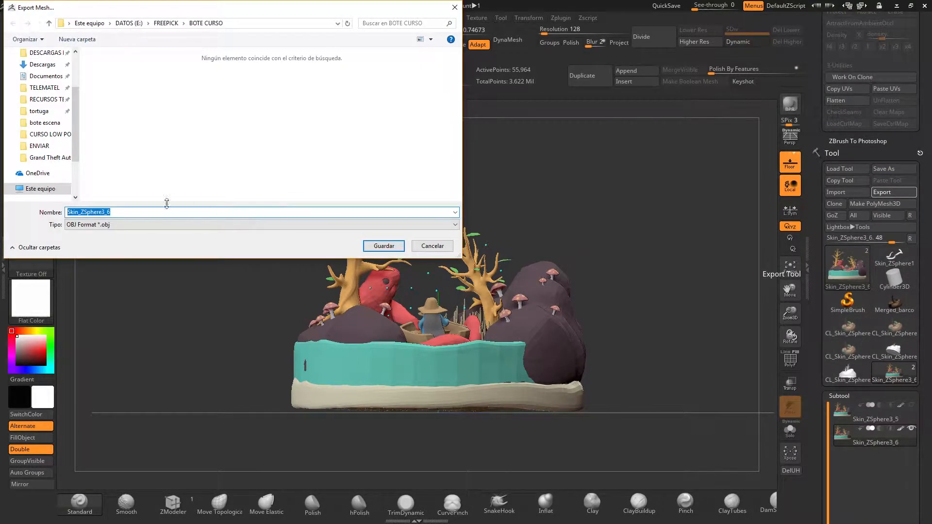
{"action": "type", "text": "LO"}
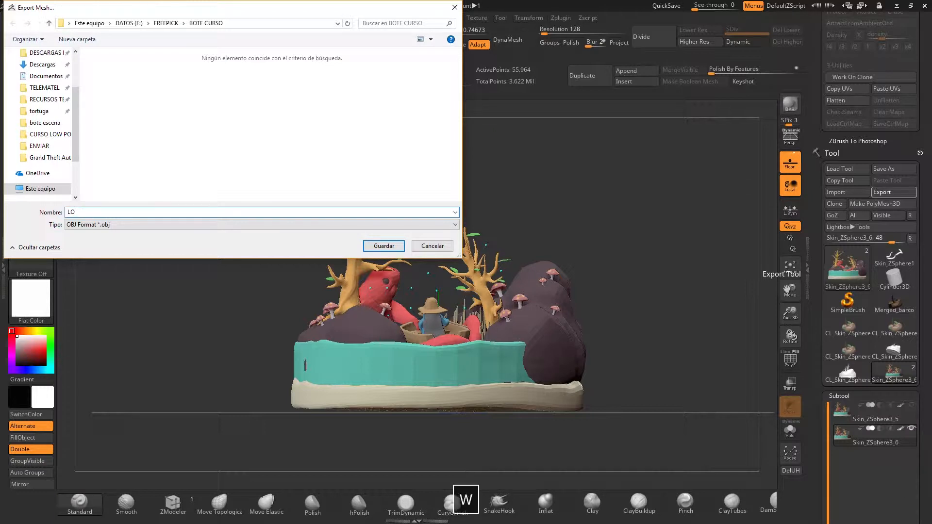
{"action": "type", "text": "W"}
{"action": "left_click", "coordinate": [384, 247]}
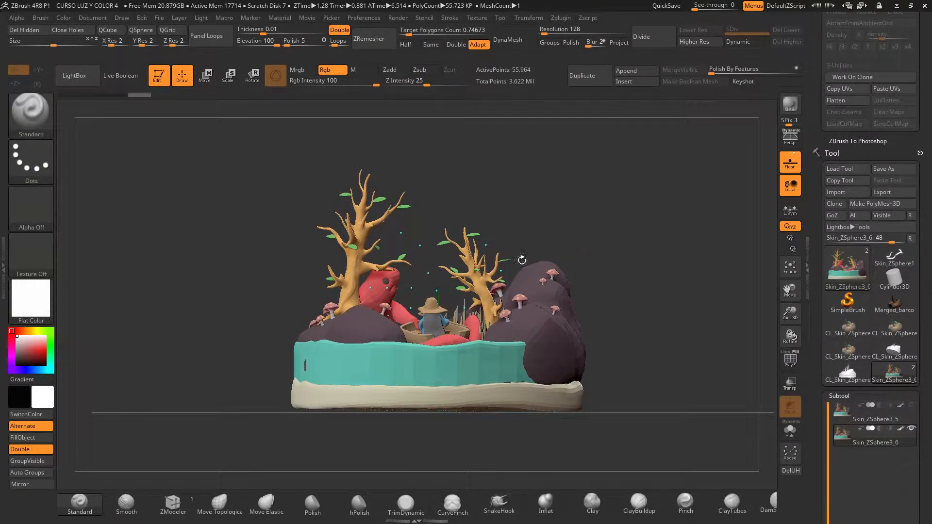
Switch to Google Chrome in a maximized window and open the Sketchfab newsfeed
{"action": "left_click", "coordinate": [899, 4]}
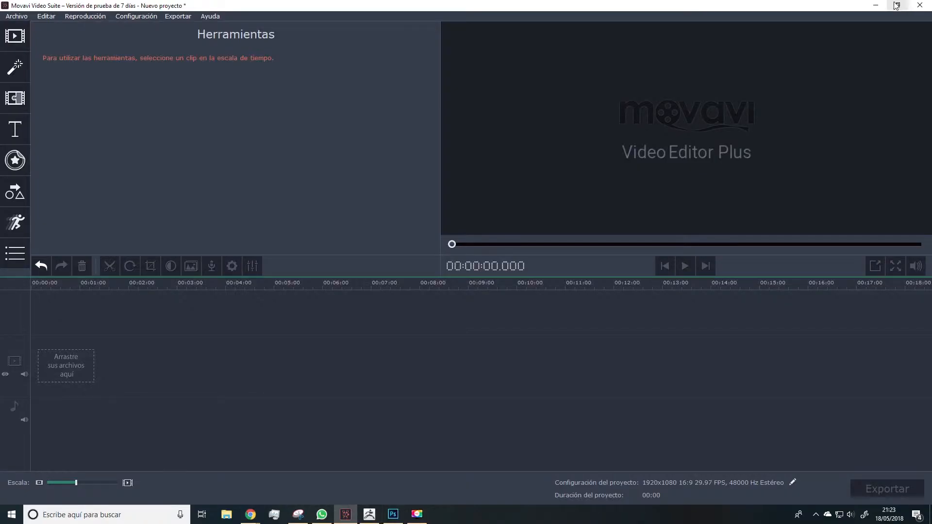
{"action": "left_click", "coordinate": [877, 7]}
{"action": "double_click", "coordinate": [23, 15]}
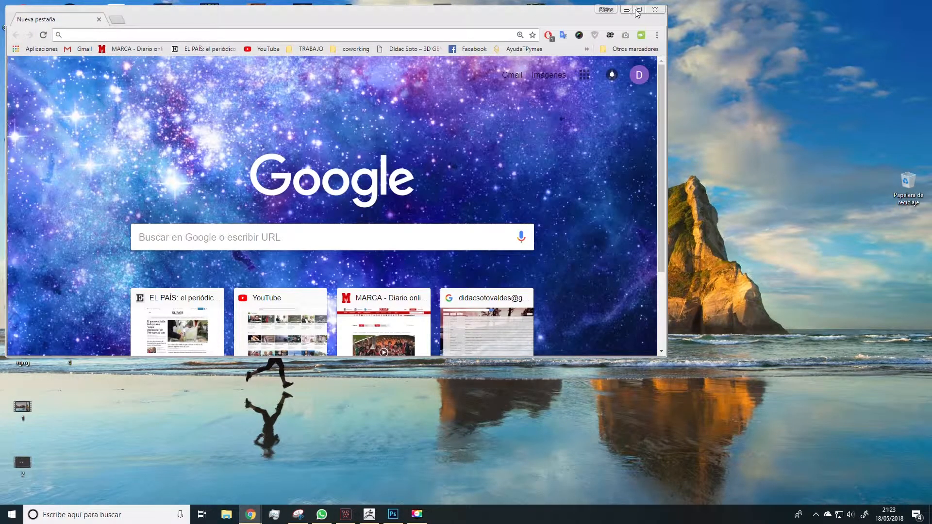
{"action": "left_click", "coordinate": [635, 10]}
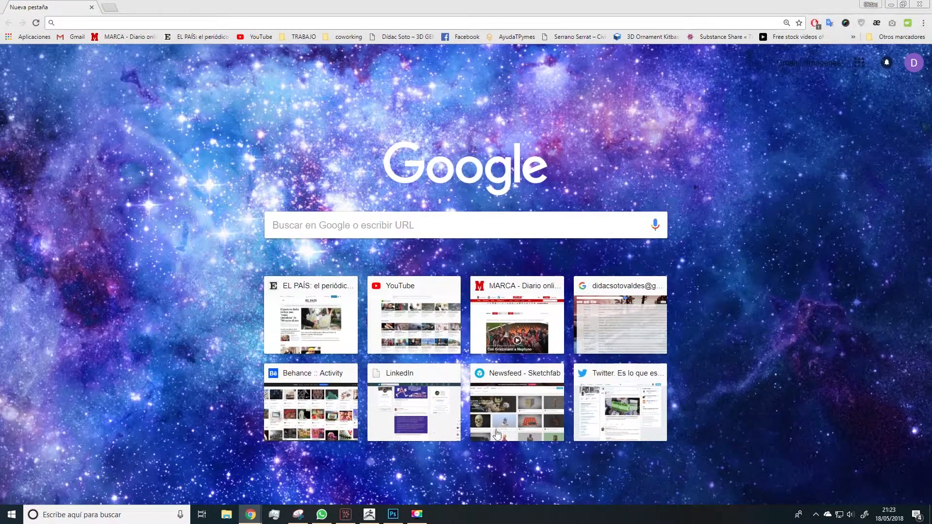
{"action": "left_click", "coordinate": [514, 397]}
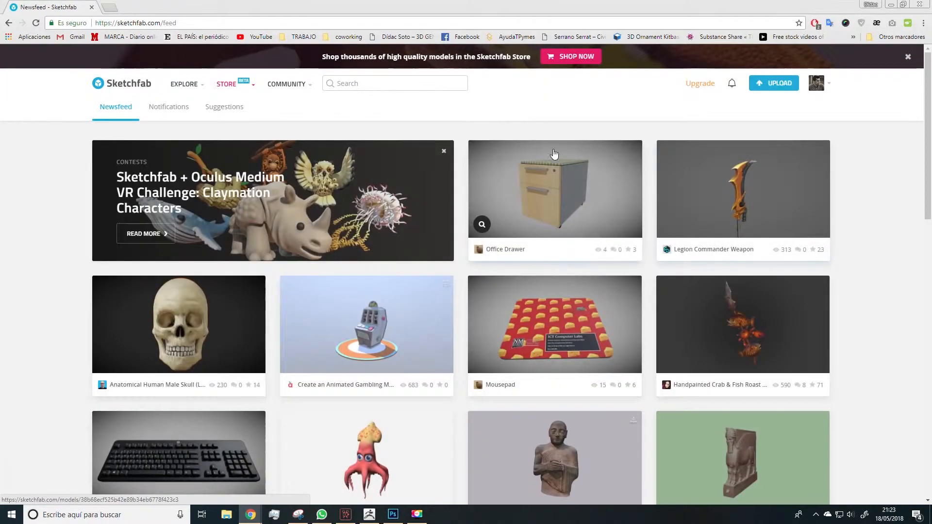
Start a new model upload and choose LOW.obj from the BOTE CURSO folder inside FREEPICK
{"action": "left_click", "coordinate": [772, 86]}
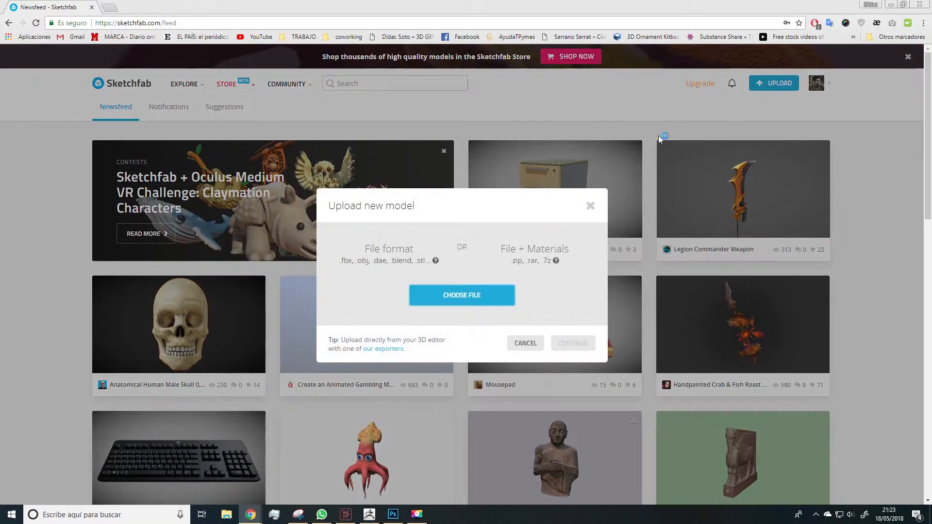
{"action": "left_click", "coordinate": [483, 297]}
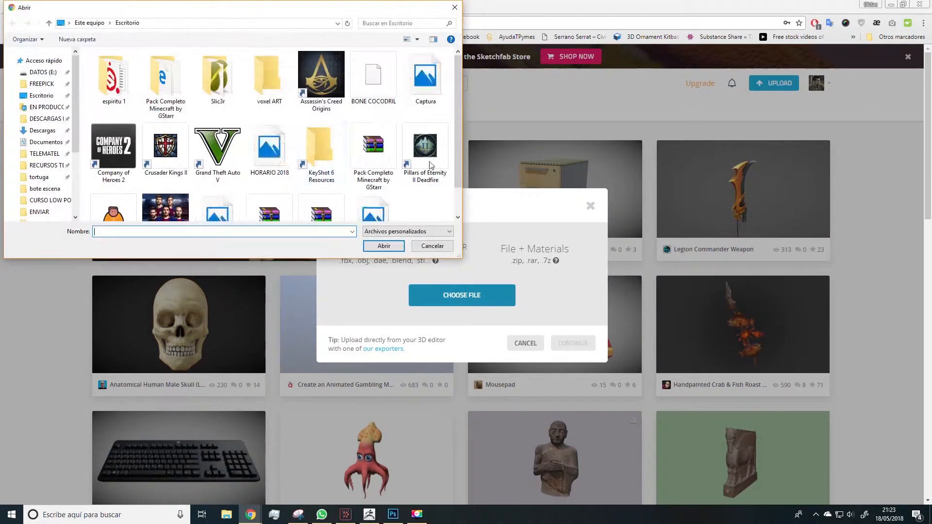
{"action": "left_click", "coordinate": [49, 85]}
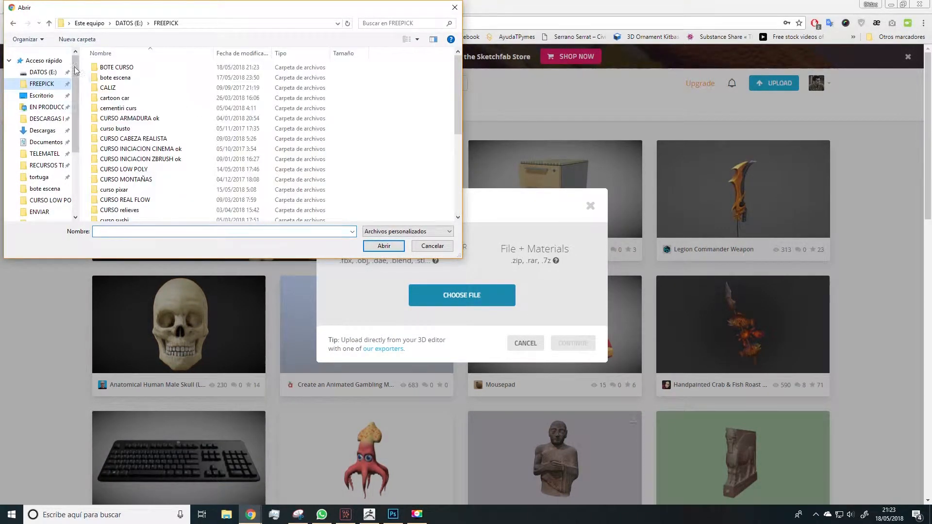
{"action": "left_click", "coordinate": [119, 68]}
{"action": "double_click", "coordinate": [112, 68]}
{"action": "left_click", "coordinate": [274, 78]}
{"action": "left_click", "coordinate": [383, 247]}
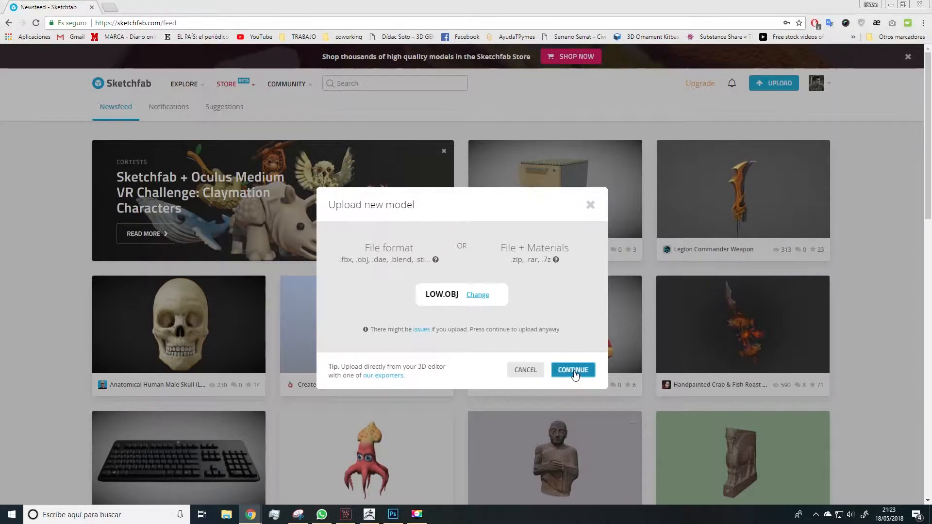
Upload the chosen file and submit its details with the model name LOW
{"action": "left_click", "coordinate": [574, 371]}
{"action": "left_click_drag", "start_coordinate": [370, 196], "coordinate": [261, 182]}
{"action": "left_click", "coordinate": [320, 196]}
{"action": "left_click", "coordinate": [342, 270]}
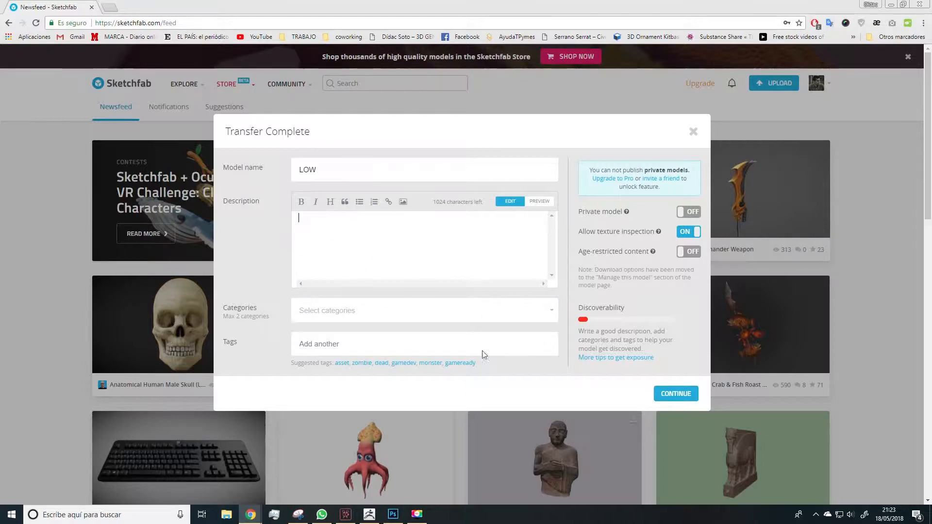
{"action": "left_click", "coordinate": [679, 394]}
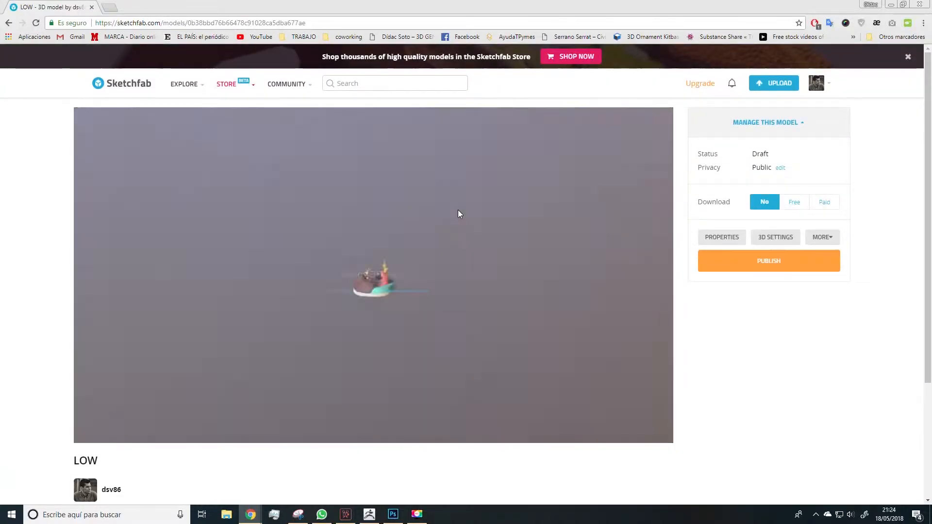
Open the 3D settings editor for the uploaded LOW model
{"action": "left_click_drag", "start_coordinate": [500, 285], "coordinate": [569, 274]}
{"action": "scroll", "coordinate": [351, 300], "scroll_direction": "up", "scroll_amount": 5}
{"action": "left_click_drag", "start_coordinate": [347, 302], "coordinate": [375, 310]}
{"action": "right_click_drag", "start_coordinate": [375, 310], "coordinate": [381, 302]}
{"action": "left_click_drag", "start_coordinate": [380, 301], "coordinate": [359, 305]}
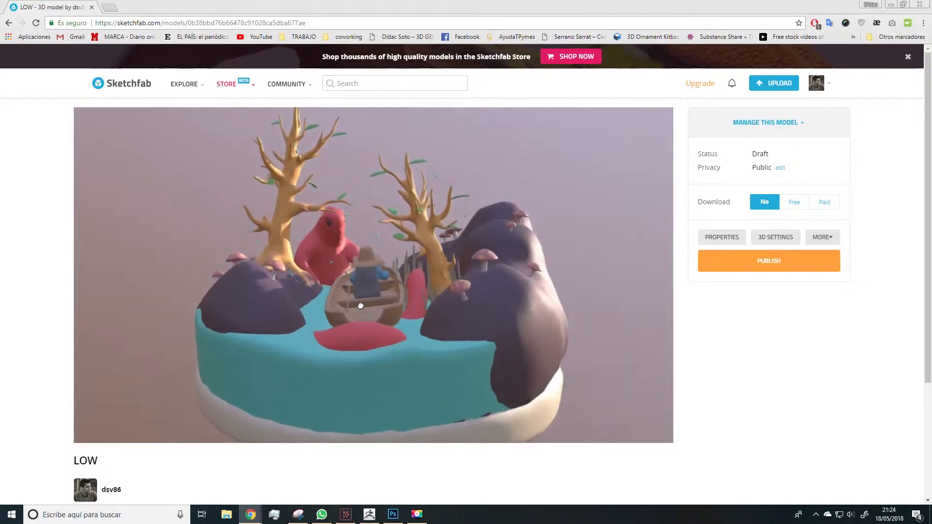
{"action": "left_click", "coordinate": [767, 237]}
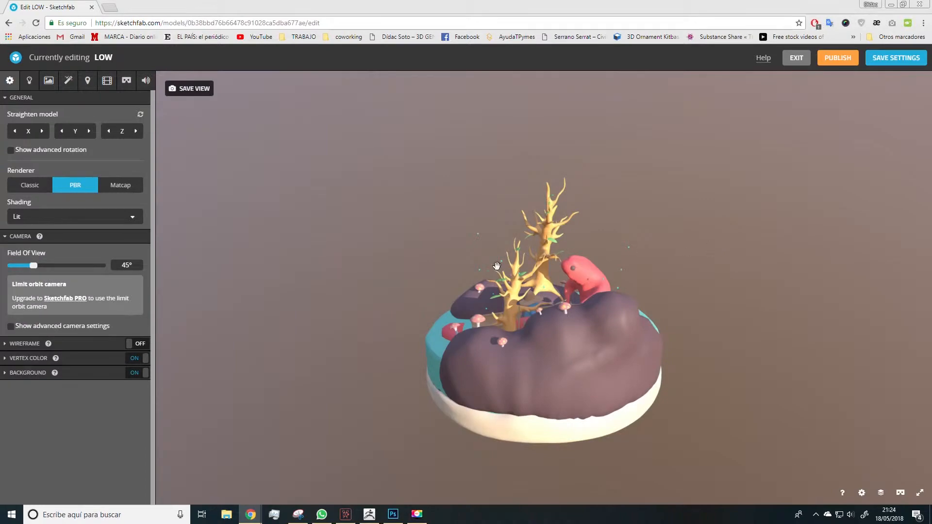
Import color.png and assign it as the base color texture of the defaultMat material
{"action": "left_click_drag", "start_coordinate": [413, 328], "coordinate": [500, 335]}
{"action": "scroll", "coordinate": [500, 335], "scroll_direction": "up", "scroll_amount": 10}
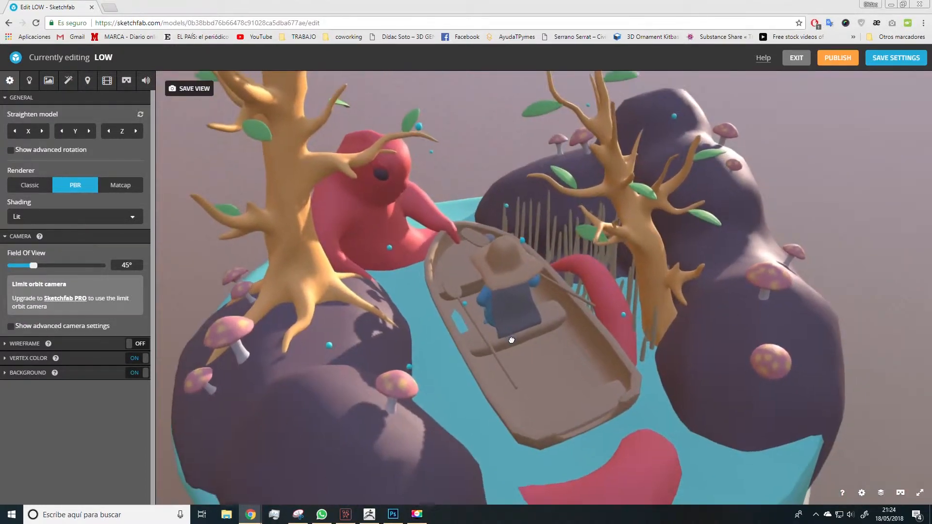
{"action": "left_click_drag", "start_coordinate": [512, 340], "coordinate": [508, 310]}
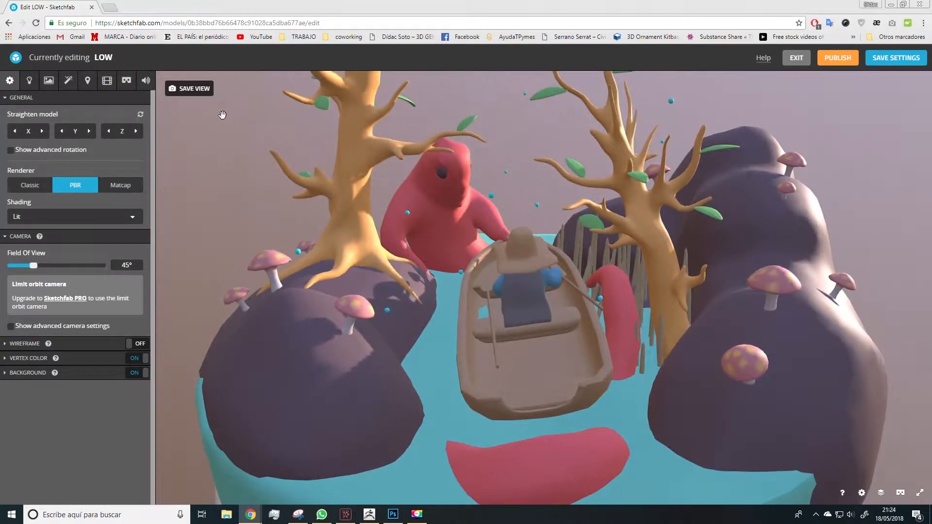
{"action": "left_click", "coordinate": [49, 81]}
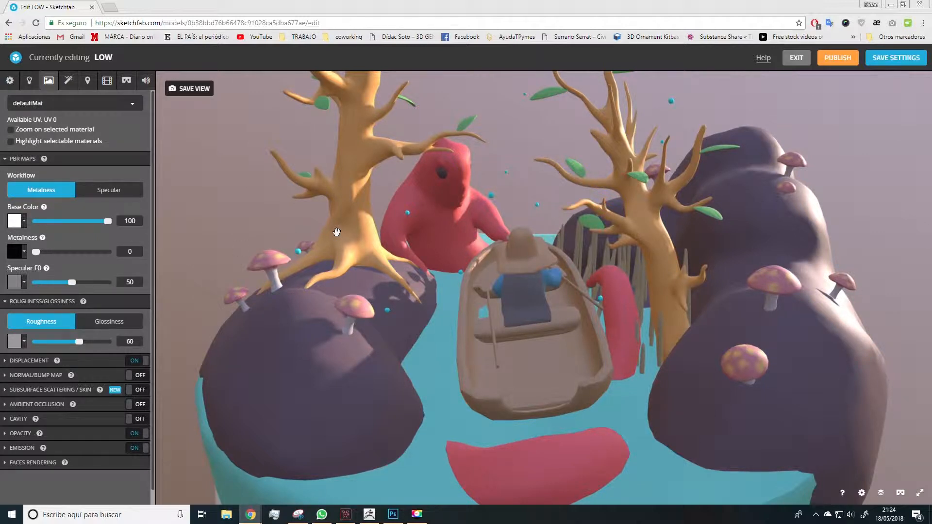
{"action": "left_click", "coordinate": [18, 223]}
{"action": "left_click", "coordinate": [49, 279]}
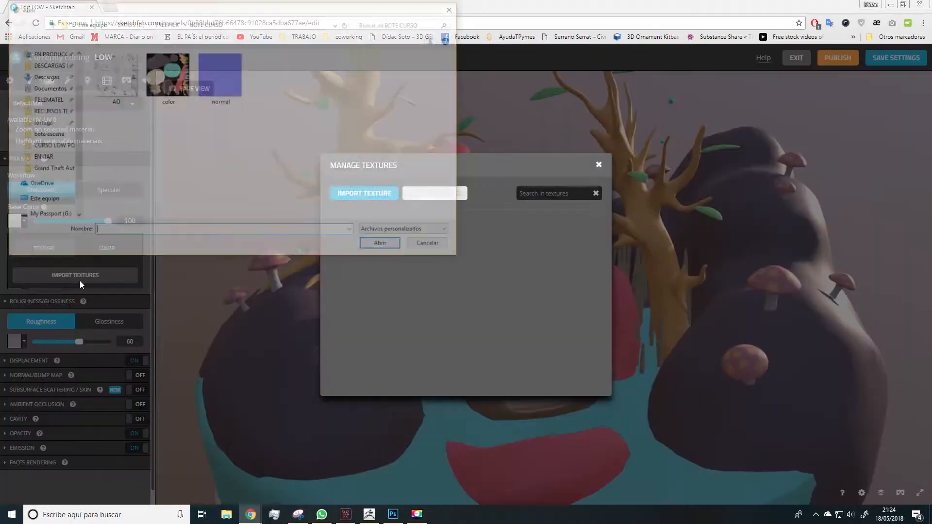
{"action": "left_click", "coordinate": [167, 86]}
{"action": "double_click", "coordinate": [167, 83]}
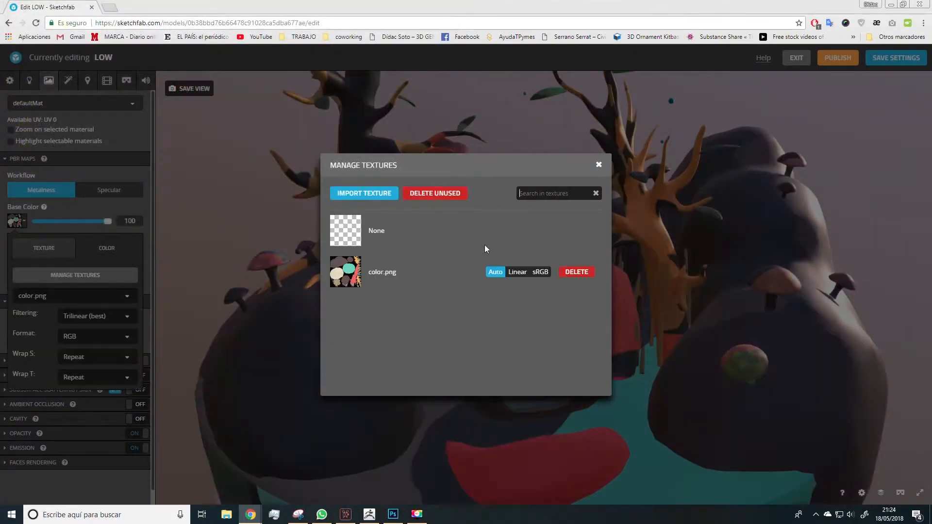
{"action": "left_click", "coordinate": [344, 279]}
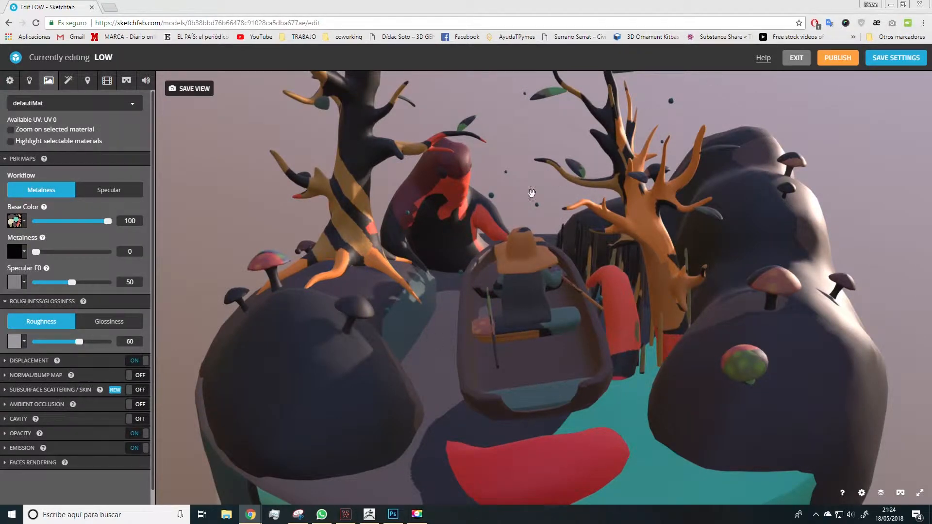
Switch to File Explorer, maximized, and open the BOTE CURSO folder inside FREEPICK
{"action": "left_click_drag", "start_coordinate": [209, 241], "coordinate": [199, 232]}
{"action": "left_click_drag", "start_coordinate": [350, 264], "coordinate": [335, 372]}
{"action": "mouse_move", "coordinate": [391, 520]}
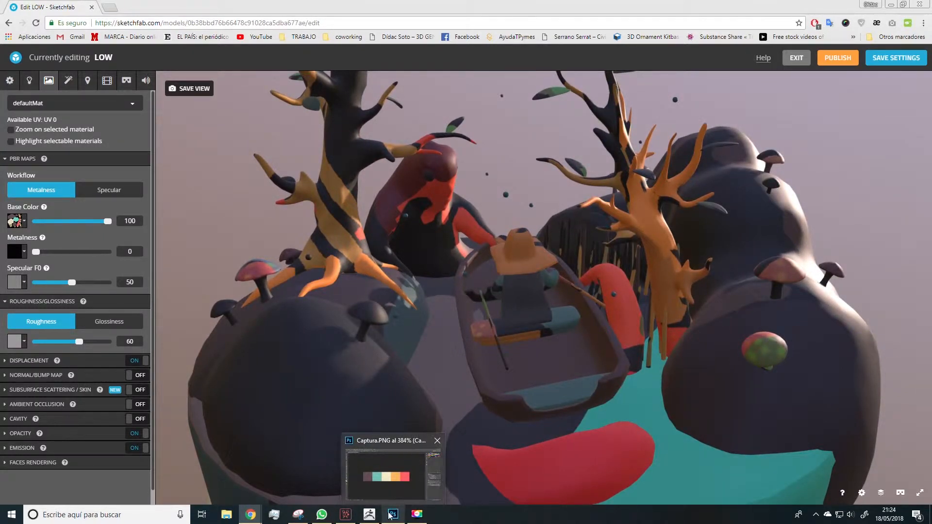
{"action": "left_click", "coordinate": [931, 517]}
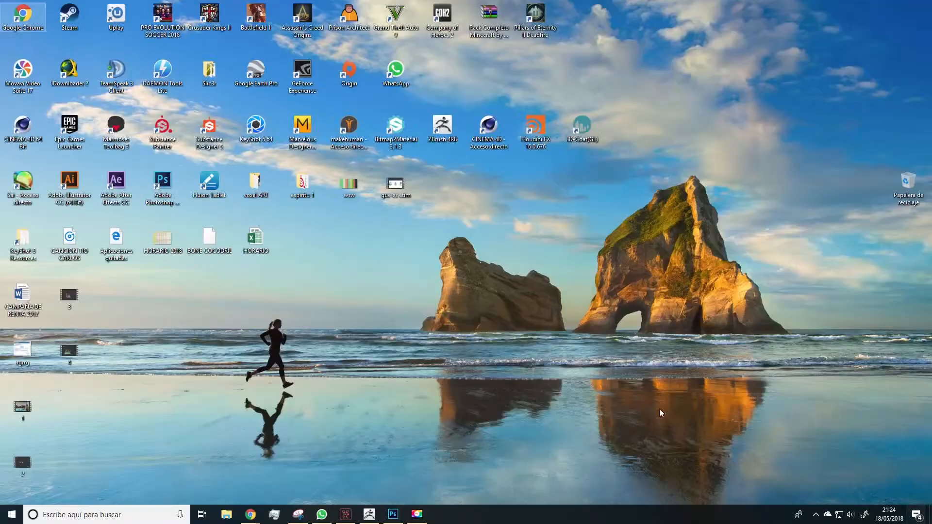
{"action": "left_click", "coordinate": [226, 515]}
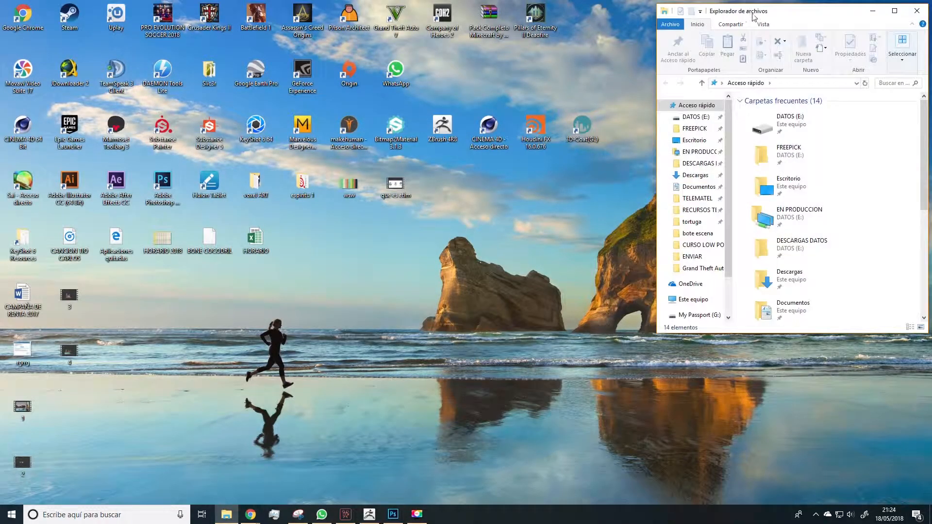
{"action": "double_click", "coordinate": [783, 14]}
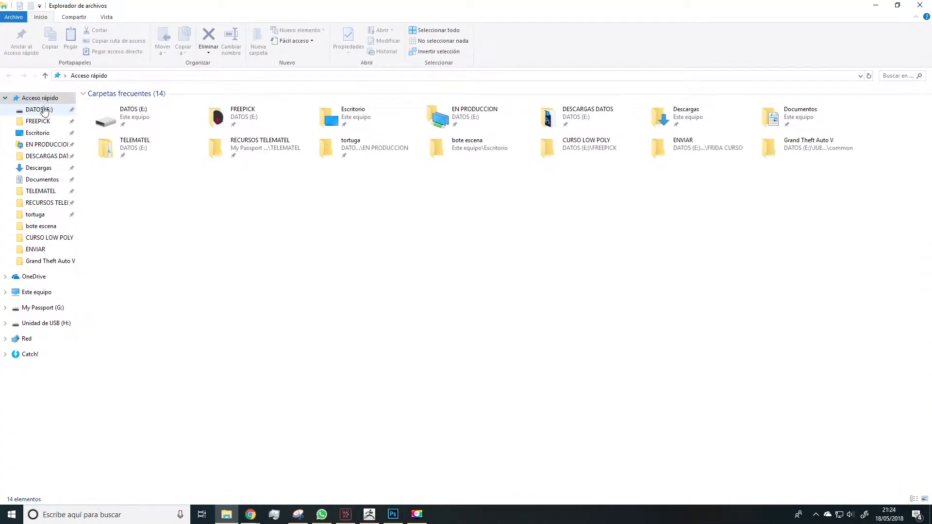
{"action": "left_click", "coordinate": [43, 126]}
{"action": "double_click", "coordinate": [123, 107]}
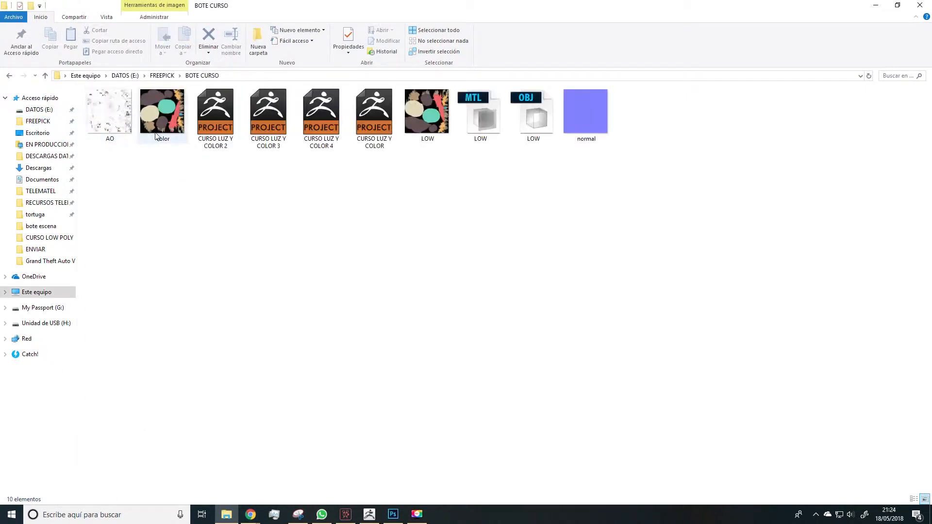
Select the AO, color and normal texture maps together and open them in Photoshop
{"action": "left_click", "coordinate": [120, 140]}
{"action": "left_click", "coordinate": [164, 137], "text": "ctrl"}
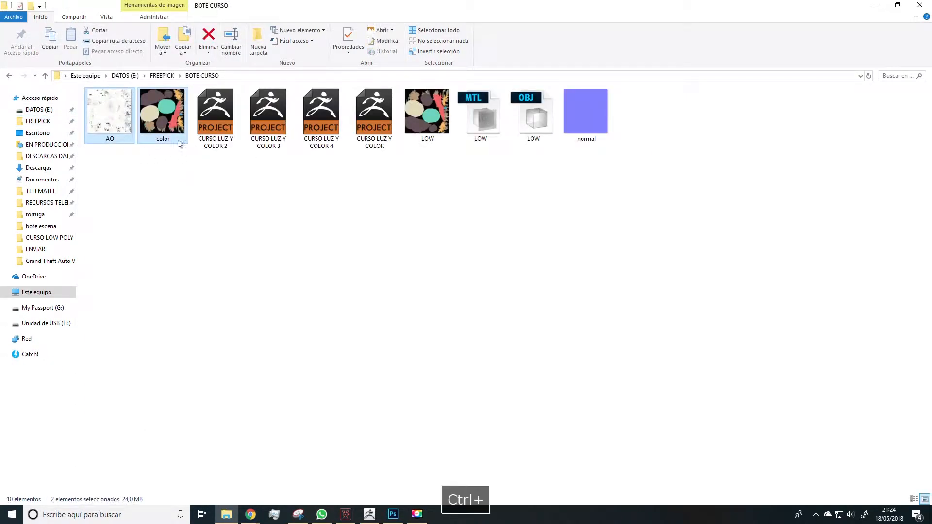
{"action": "left_click_drag", "start_coordinate": [584, 115], "coordinate": [436, 47], "text": "ctrl"}
{"action": "key", "text": "space"}
{"action": "left_click", "coordinate": [505, 235]}
{"action": "left_click", "coordinate": [508, 234]}
{"action": "left_click", "coordinate": [508, 234]}
Flip the canvas of color.png vertically
{"action": "left_click", "coordinate": [60, 7]}
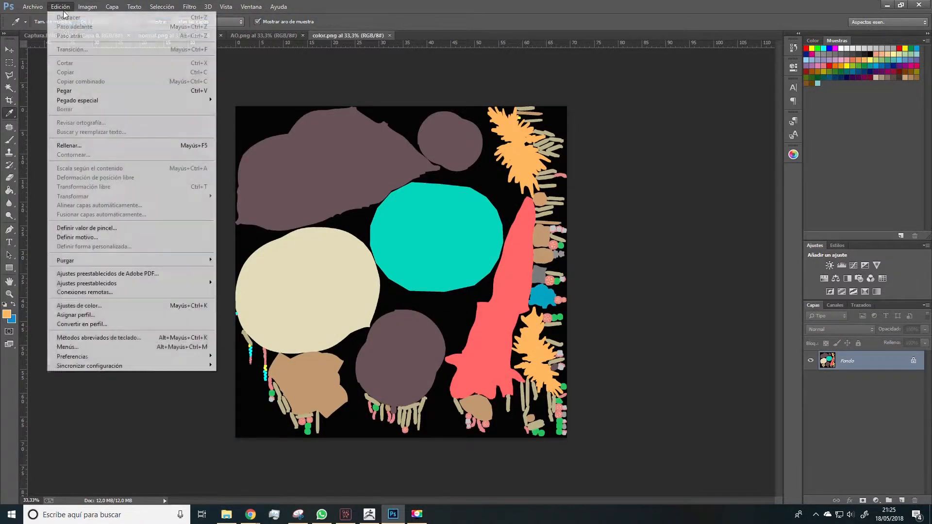
{"action": "mouse_move", "coordinate": [87, 7]}
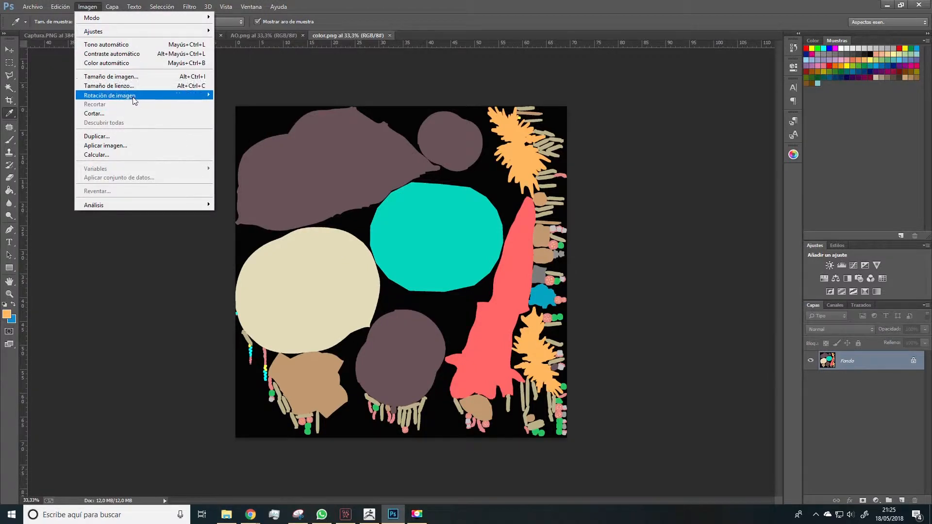
{"action": "mouse_move", "coordinate": [136, 96]}
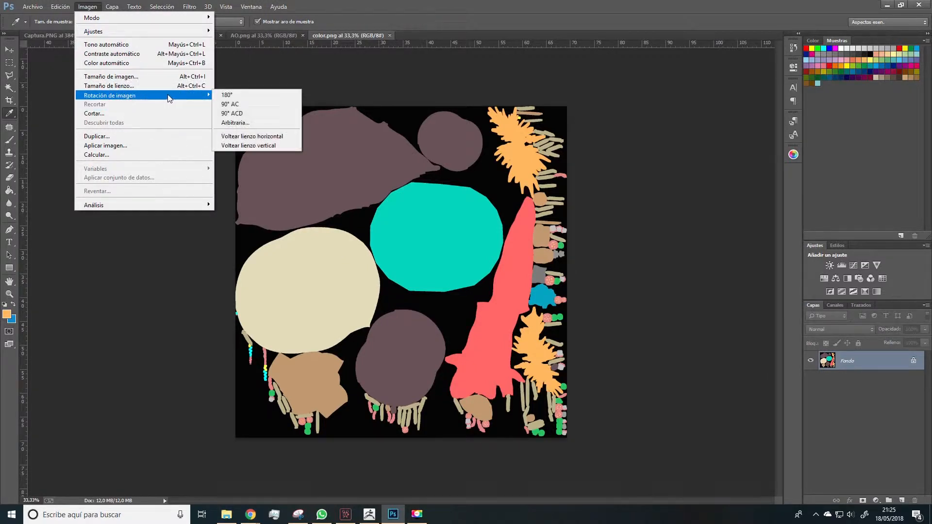
{"action": "left_click", "coordinate": [258, 146]}
Flip the canvas of AO.png vertically
{"action": "left_click", "coordinate": [265, 36]}
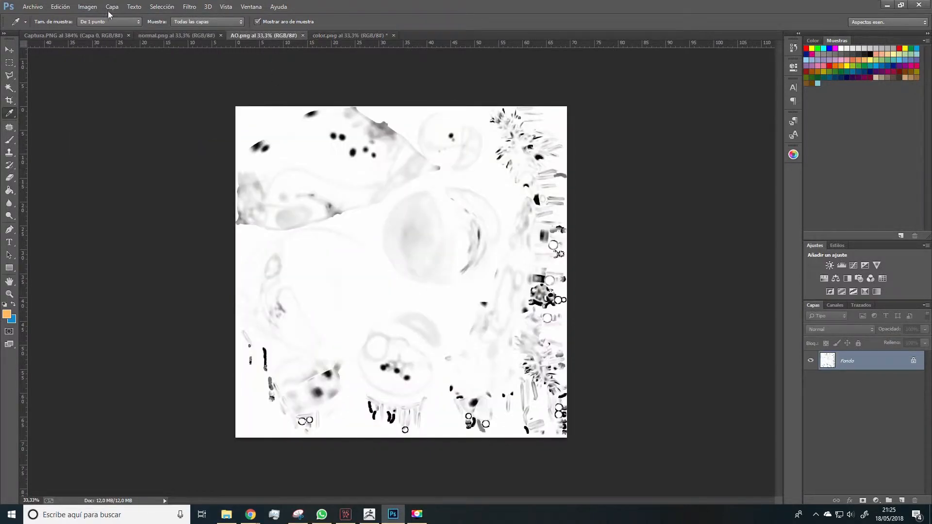
{"action": "left_click", "coordinate": [59, 7]}
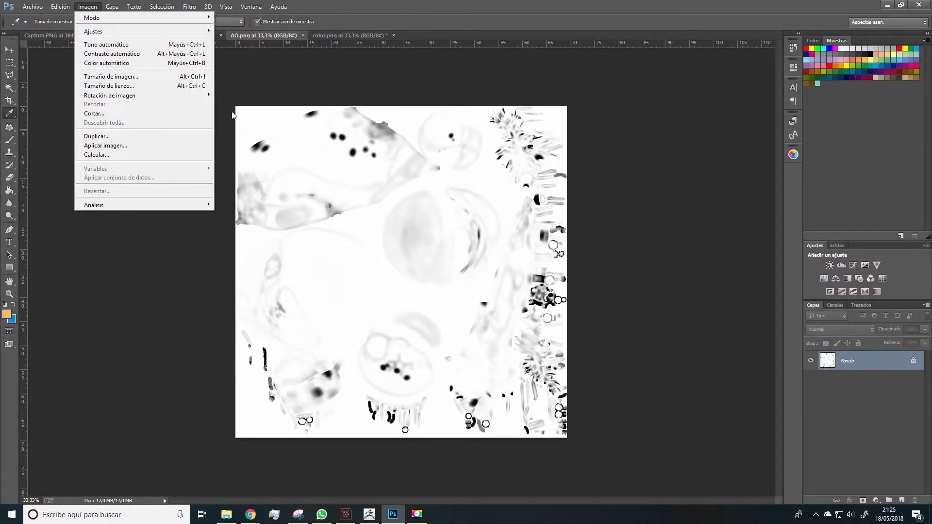
{"action": "mouse_move", "coordinate": [209, 97]}
{"action": "left_click", "coordinate": [247, 146]}
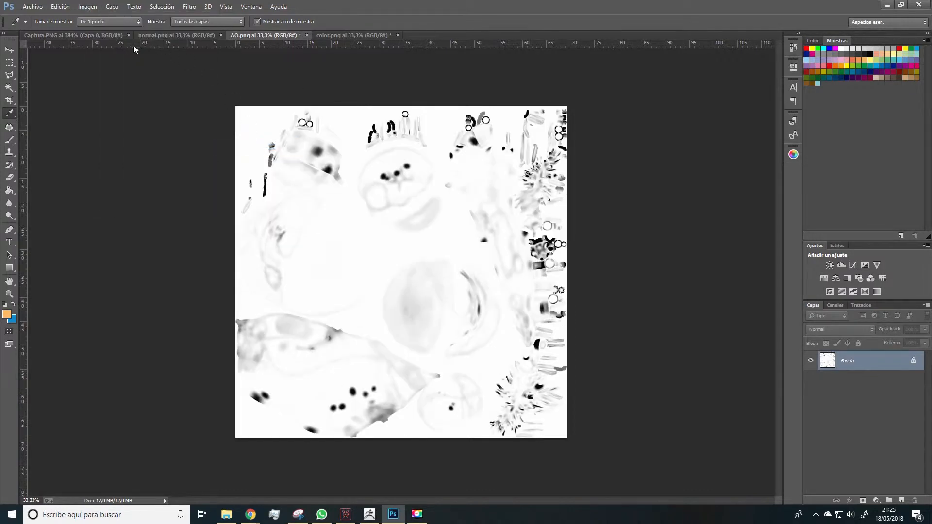
Flip the canvas of normal.png vertically
{"action": "left_click", "coordinate": [160, 38]}
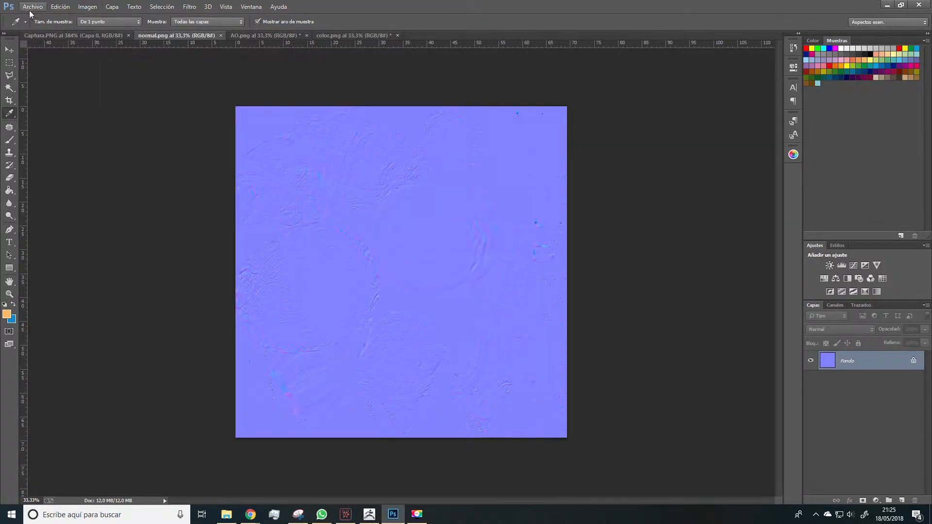
{"action": "left_click", "coordinate": [97, 8]}
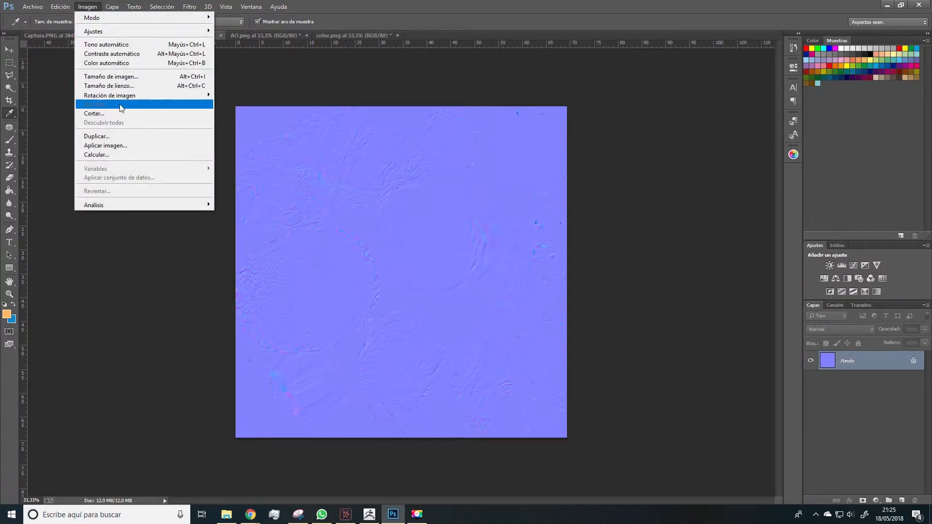
{"action": "mouse_move", "coordinate": [146, 96]}
{"action": "left_click", "coordinate": [249, 146]}
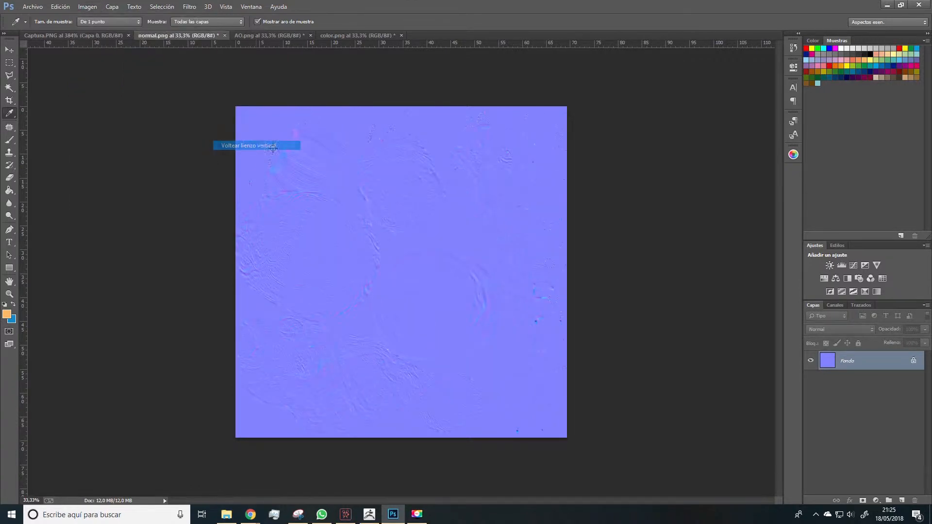
Save the flipped color.png over the existing PNG in BOTE CURSO with Menor/Lento compression and no interlacing
{"action": "left_click", "coordinate": [353, 35]}
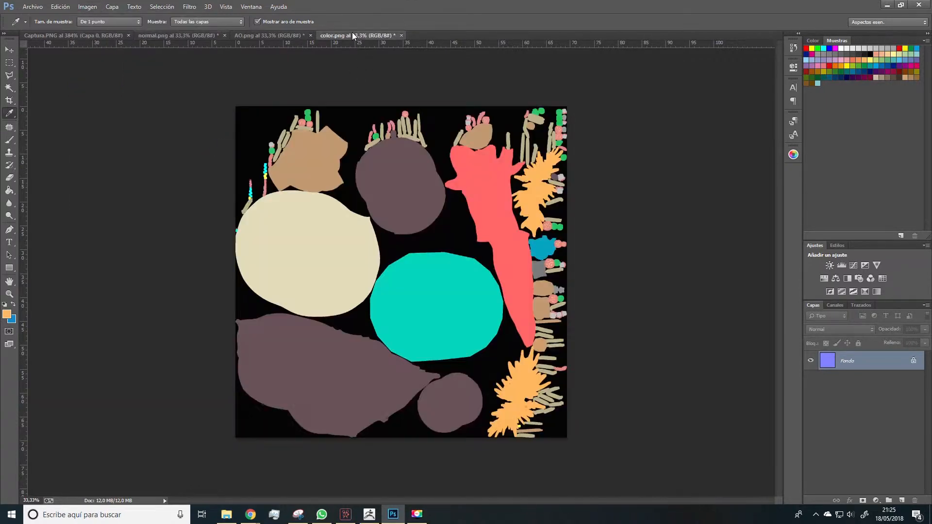
{"action": "left_click", "coordinate": [35, 10]}
{"action": "left_click", "coordinate": [32, 125]}
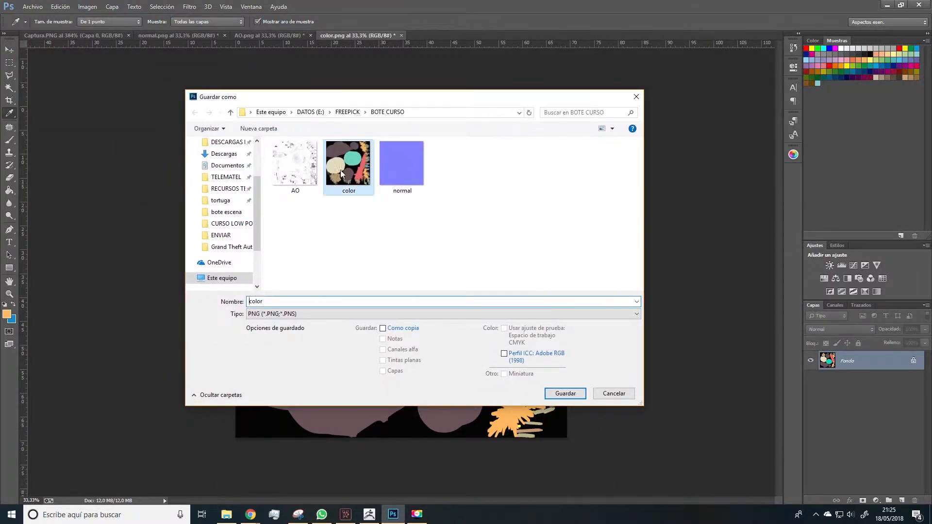
{"action": "left_click", "coordinate": [565, 394]}
{"action": "left_click", "coordinate": [488, 261]}
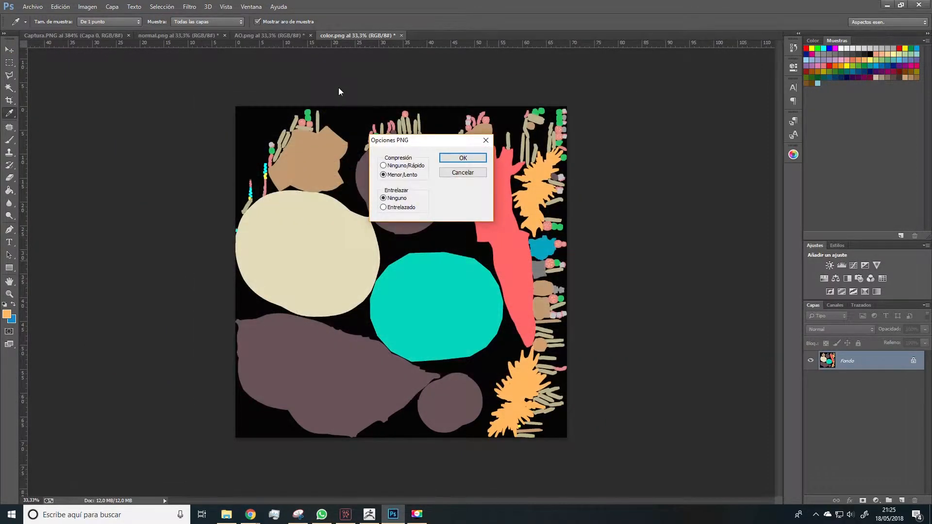
{"action": "left_click", "coordinate": [449, 159]}
Save the flipped AO.png over the existing AO file in BOTE CURSO, accepting the PNG options
{"action": "left_click", "coordinate": [276, 36]}
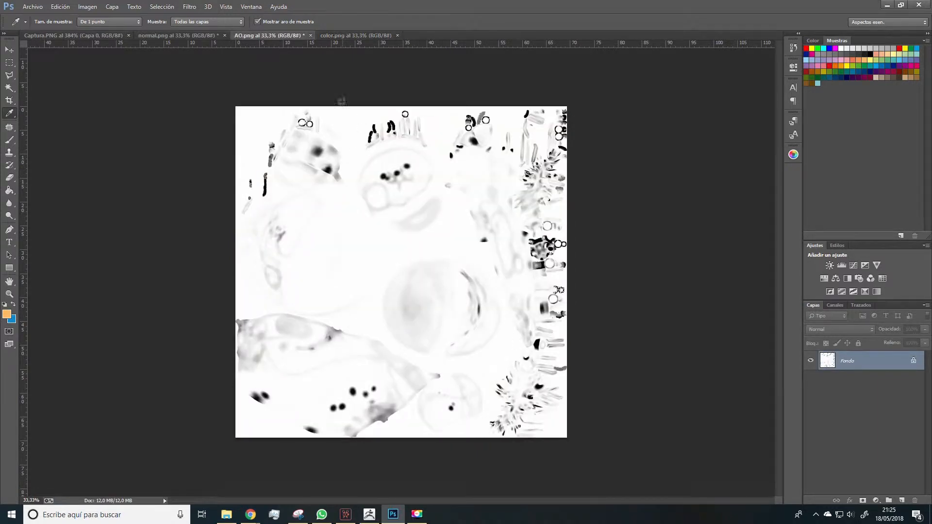
{"action": "left_click", "coordinate": [33, 7]}
{"action": "left_click", "coordinate": [44, 122]}
{"action": "left_click", "coordinate": [301, 160]}
{"action": "left_click", "coordinate": [565, 393]}
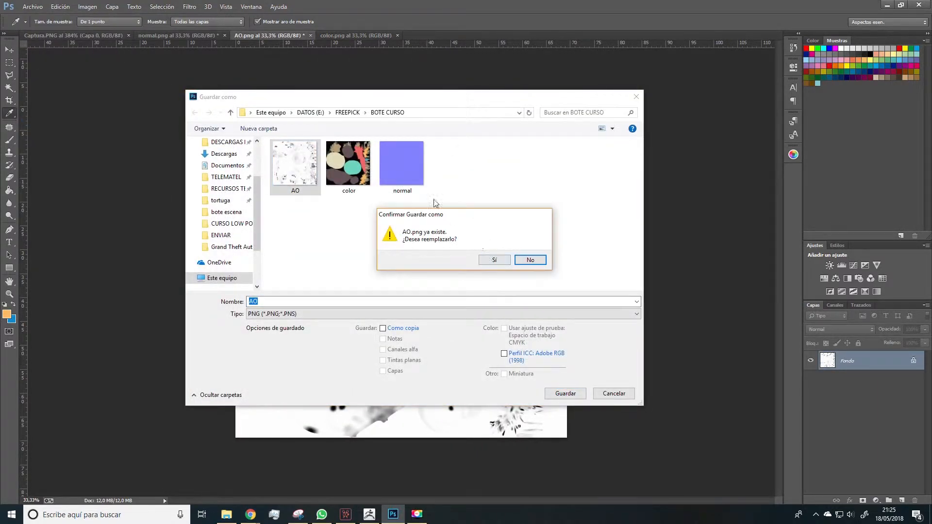
{"action": "left_click", "coordinate": [494, 260]}
{"action": "left_click", "coordinate": [449, 158]}
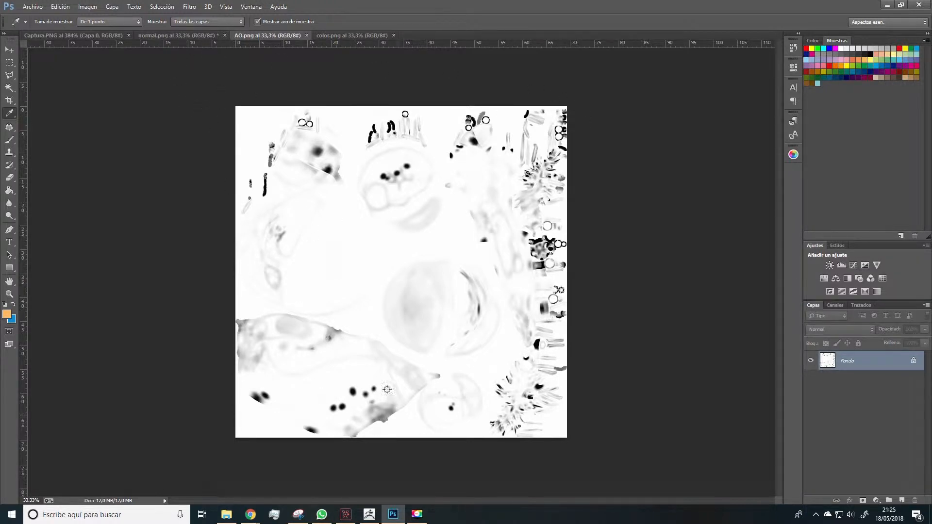
Switch to ZBrush and select the color map as the current texture
{"action": "left_click", "coordinate": [370, 513]}
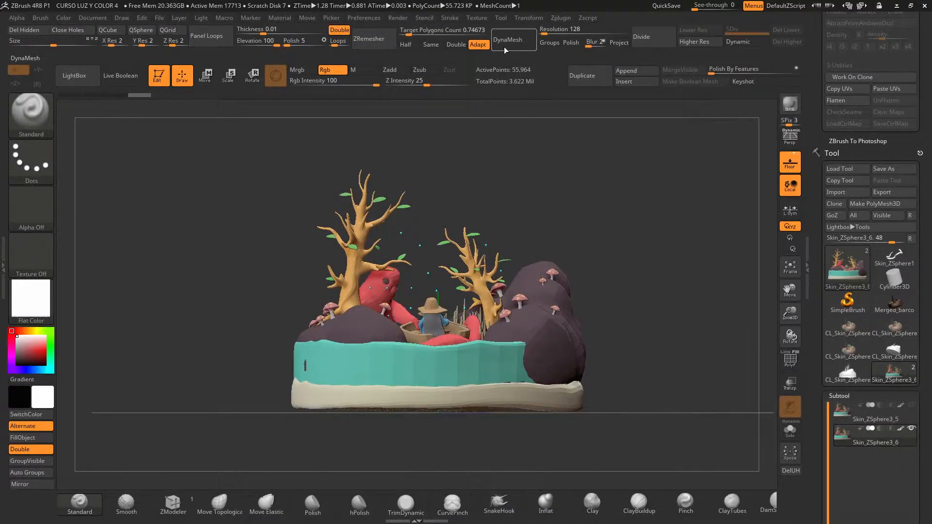
{"action": "left_click", "coordinate": [477, 18]}
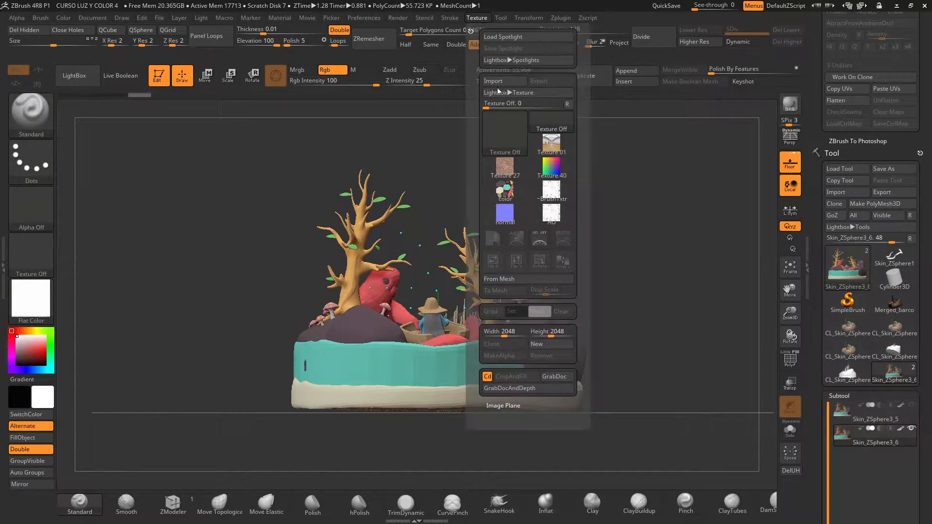
{"action": "left_click", "coordinate": [470, 17]}
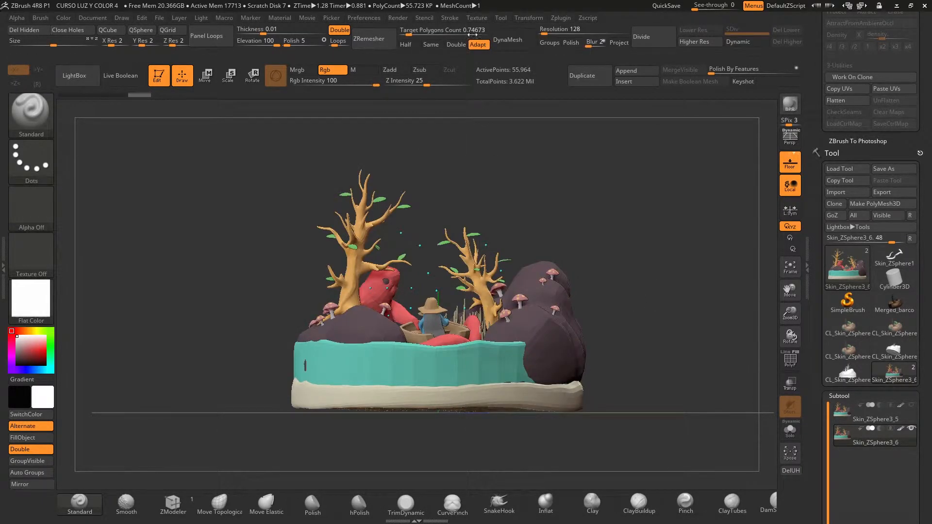
{"action": "left_click", "coordinate": [478, 18]}
{"action": "left_click", "coordinate": [504, 126]}
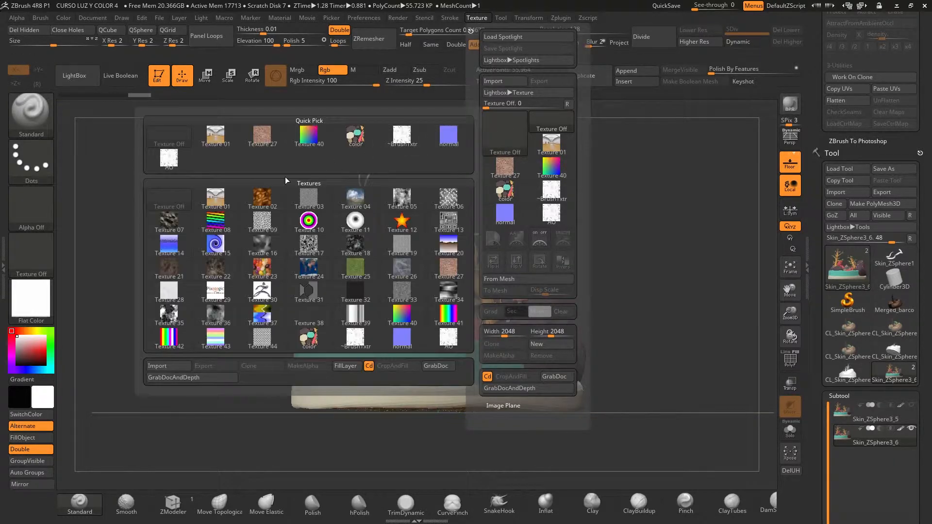
{"action": "left_click", "coordinate": [308, 338]}
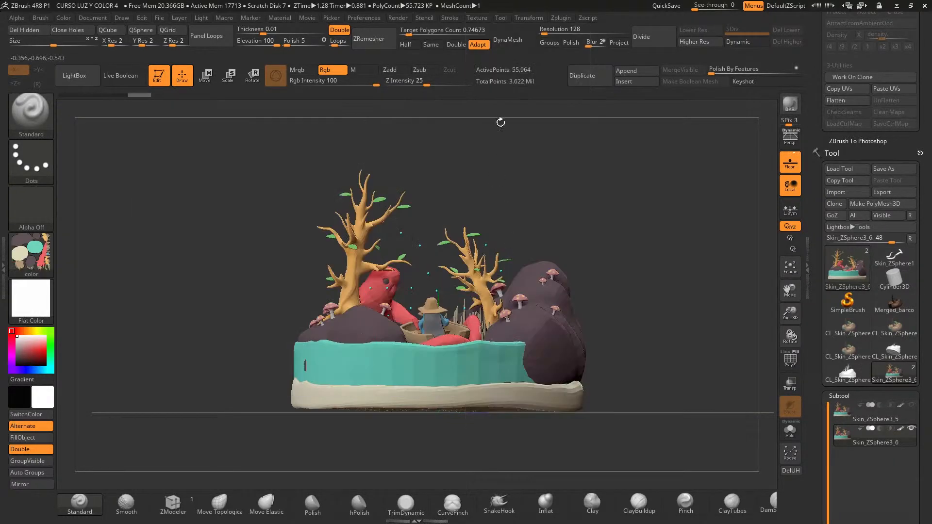
Flip the color texture vertically back and forth with Flip V, ending in its original orientation
{"action": "left_click", "coordinate": [486, 19]}
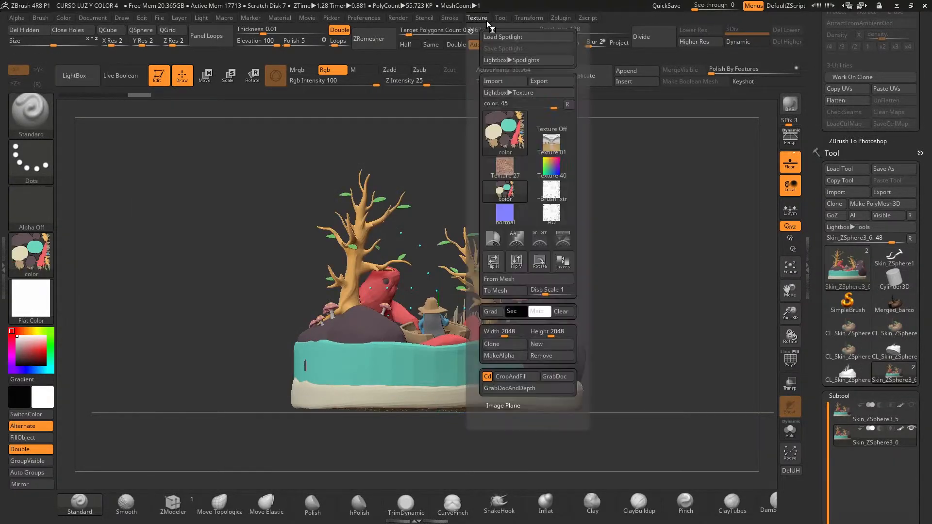
{"action": "left_click", "coordinate": [518, 265]}
{"action": "left_click", "coordinate": [517, 265]}
{"action": "left_click", "coordinate": [517, 265]}
{"action": "left_click", "coordinate": [518, 264]}
{"action": "left_click", "coordinate": [518, 265]}
{"action": "left_click", "coordinate": [517, 265]}
{"action": "left_click", "coordinate": [518, 265]}
{"action": "left_click", "coordinate": [518, 264]}
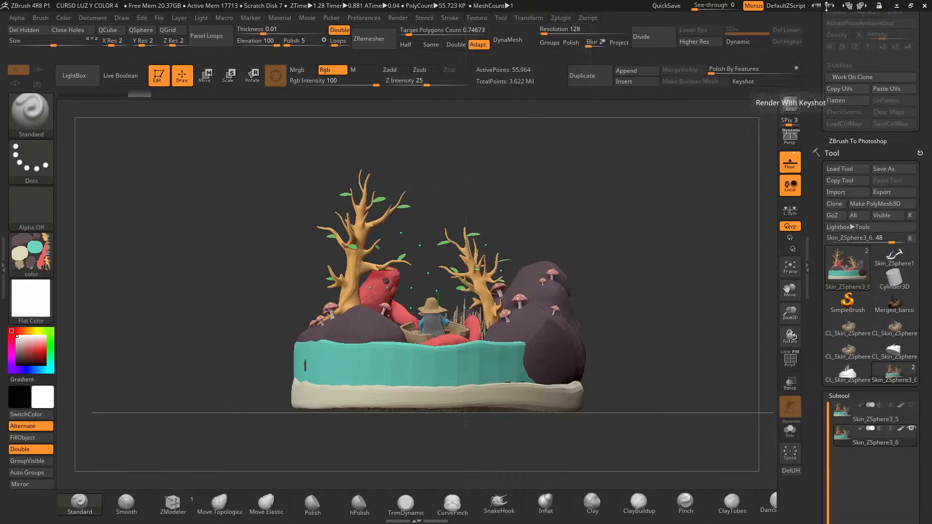
Return to Photoshop and save the flipped normal.png over the existing normal file in BOTE CURSO
{"action": "left_click", "coordinate": [897, 5]}
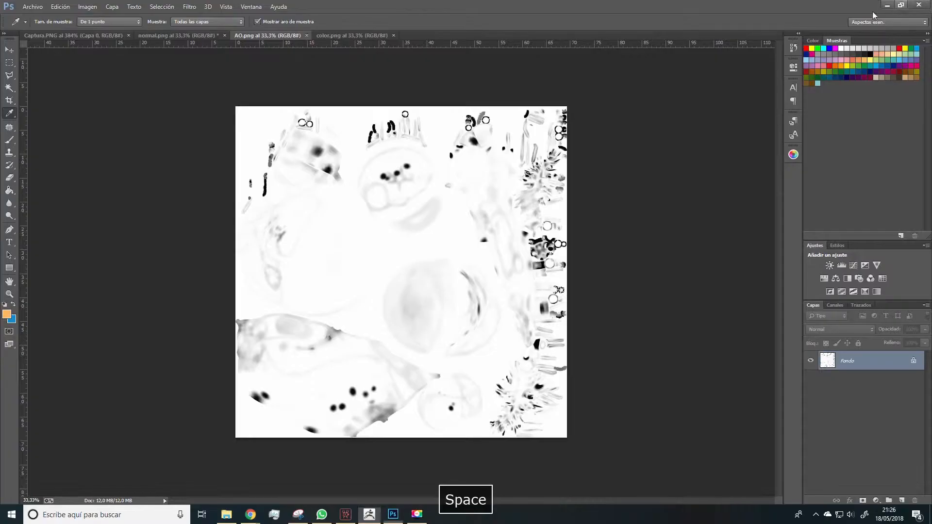
{"action": "left_click", "coordinate": [146, 35]}
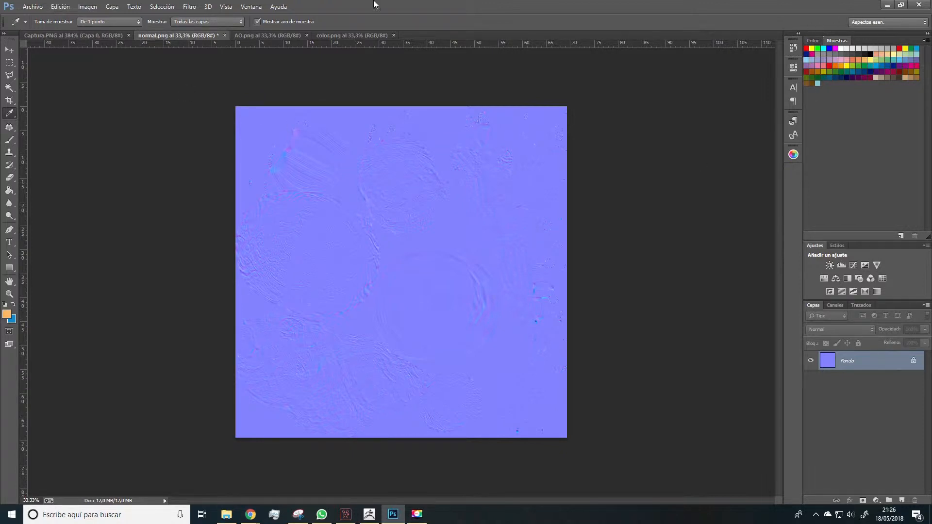
{"action": "left_click", "coordinate": [30, 7]}
{"action": "left_click", "coordinate": [49, 123]}
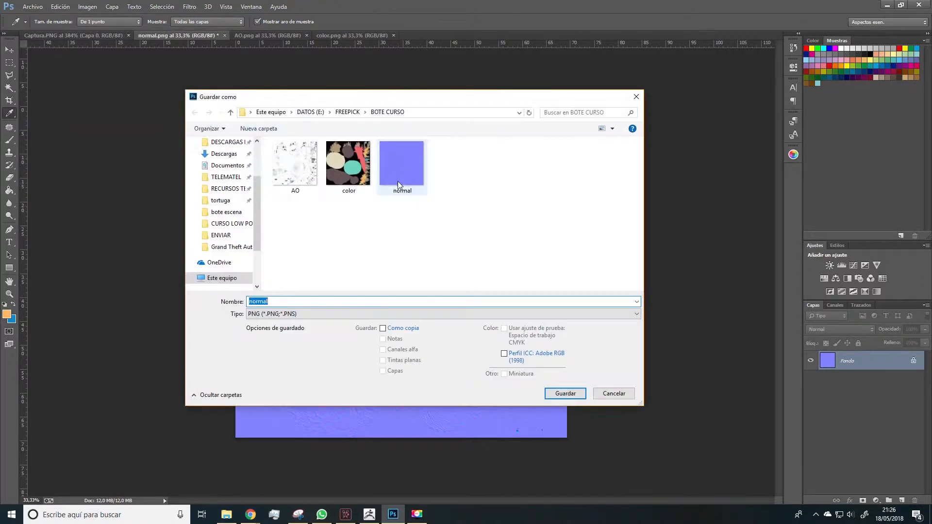
{"action": "left_click", "coordinate": [399, 181]}
{"action": "left_click", "coordinate": [572, 396]}
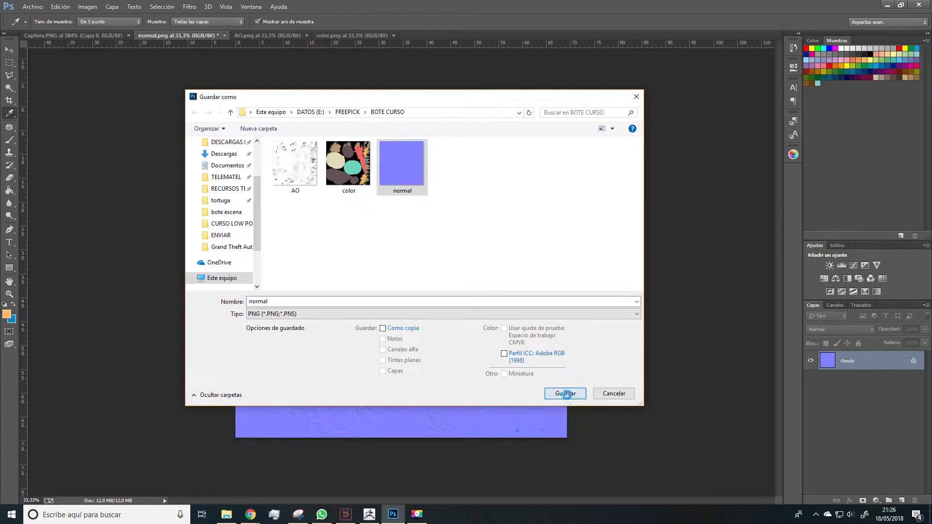
{"action": "left_click", "coordinate": [493, 261]}
{"action": "left_click", "coordinate": [463, 157]}
Switch to the Sketchfab editor for LOW in Chrome and delete the color.png texture used as base color
{"action": "left_click", "coordinate": [393, 515]}
{"action": "mouse_move", "coordinate": [250, 515]}
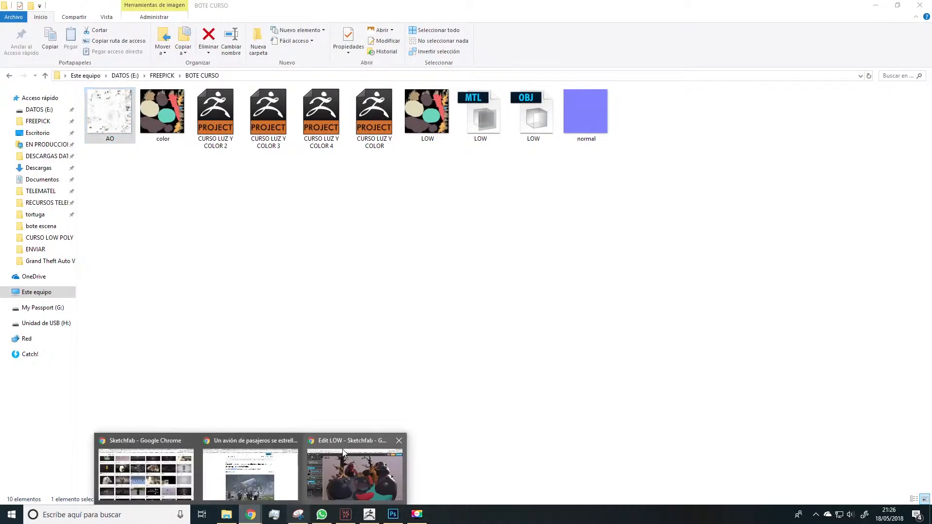
{"action": "left_click", "coordinate": [344, 453]}
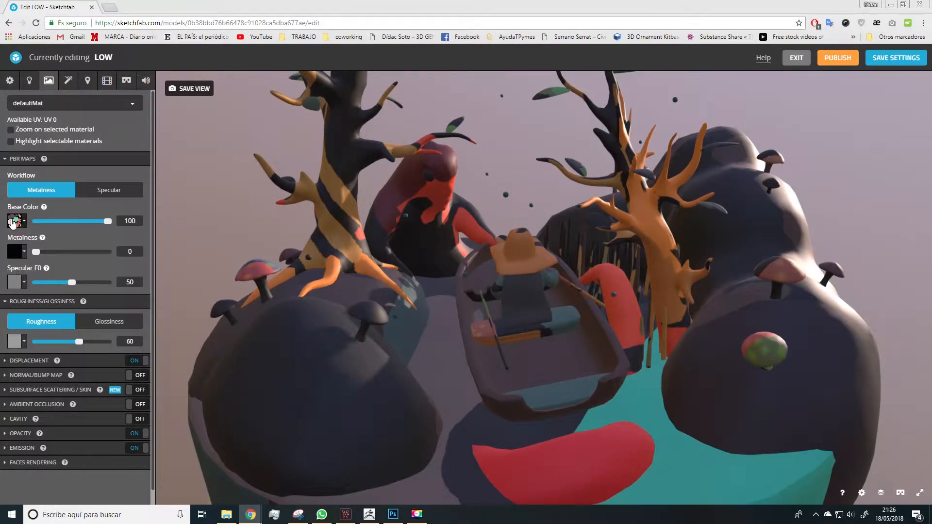
{"action": "left_click", "coordinate": [13, 222]}
{"action": "left_click", "coordinate": [63, 275]}
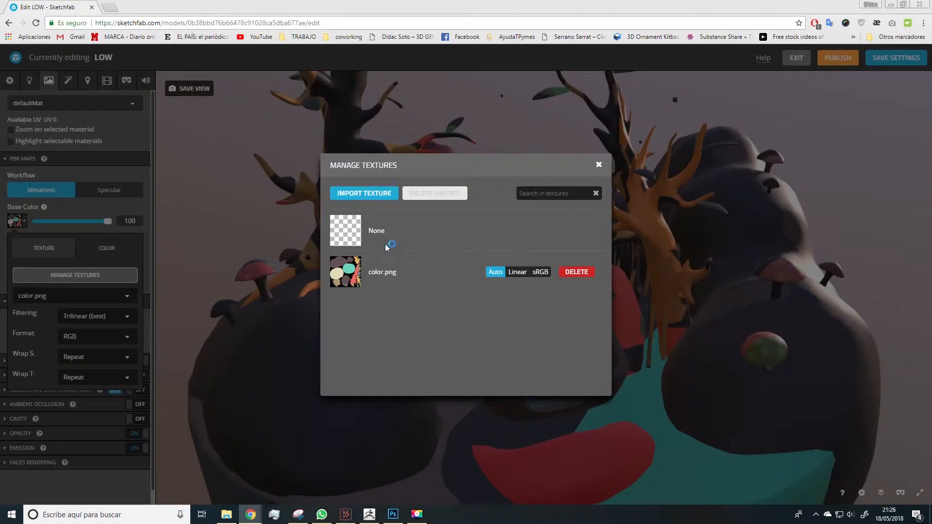
{"action": "left_click", "coordinate": [577, 272]}
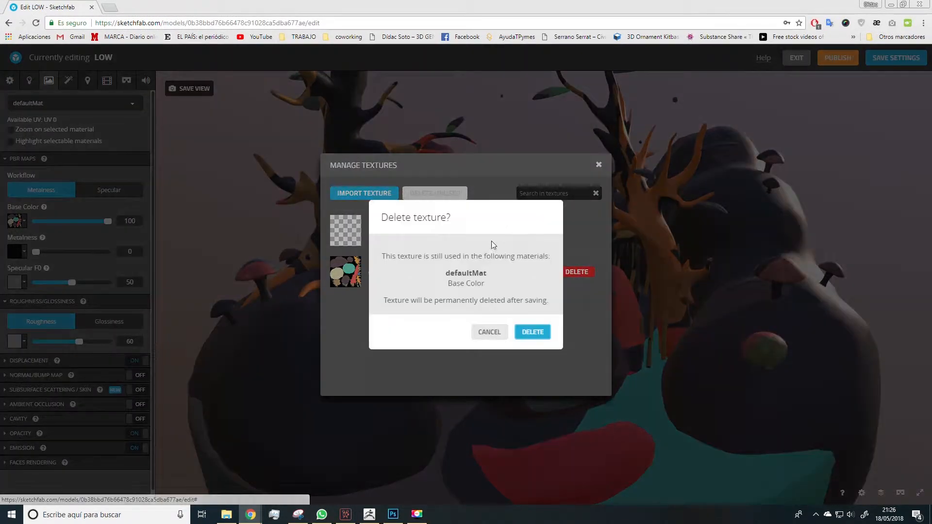
{"action": "left_click", "coordinate": [524, 332]}
Import the flipped color.png from BOTE CURSO as the new base color texture and close the texture manager
{"action": "left_click", "coordinate": [364, 194]}
{"action": "left_click", "coordinate": [167, 75]}
{"action": "left_click", "coordinate": [384, 246]}
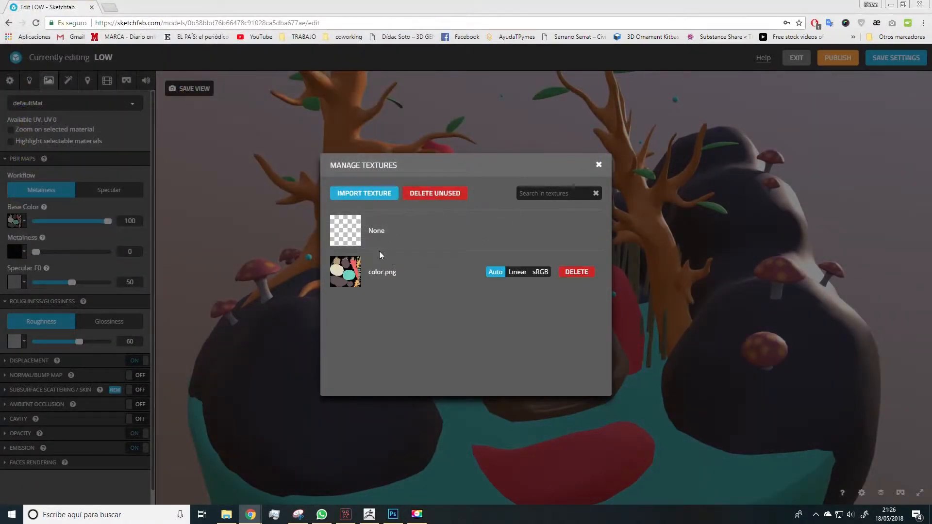
{"action": "left_click", "coordinate": [599, 165]}
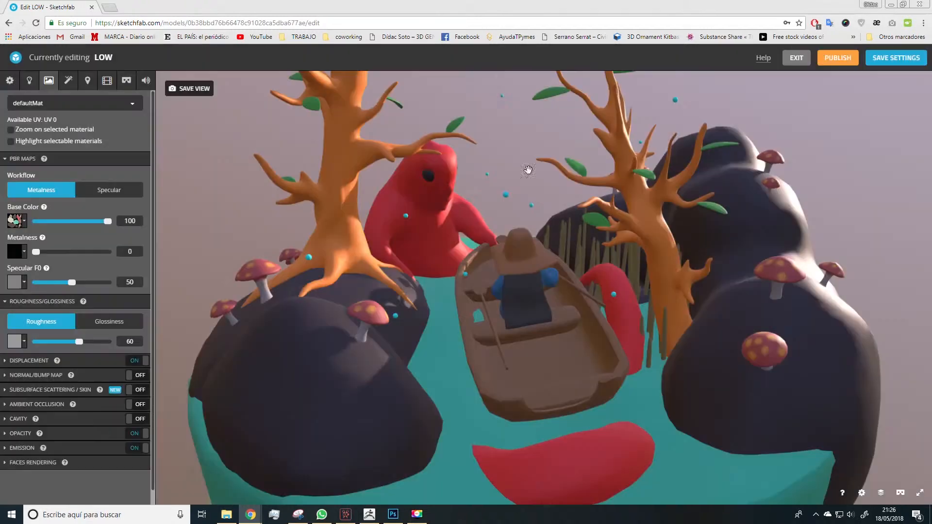
Turn on Normal/Bump Map for defaultMat and import normal.png as its normal map texture
{"action": "left_click", "coordinate": [136, 377]}
{"action": "left_click", "coordinate": [13, 417]}
{"action": "left_click", "coordinate": [68, 444]}
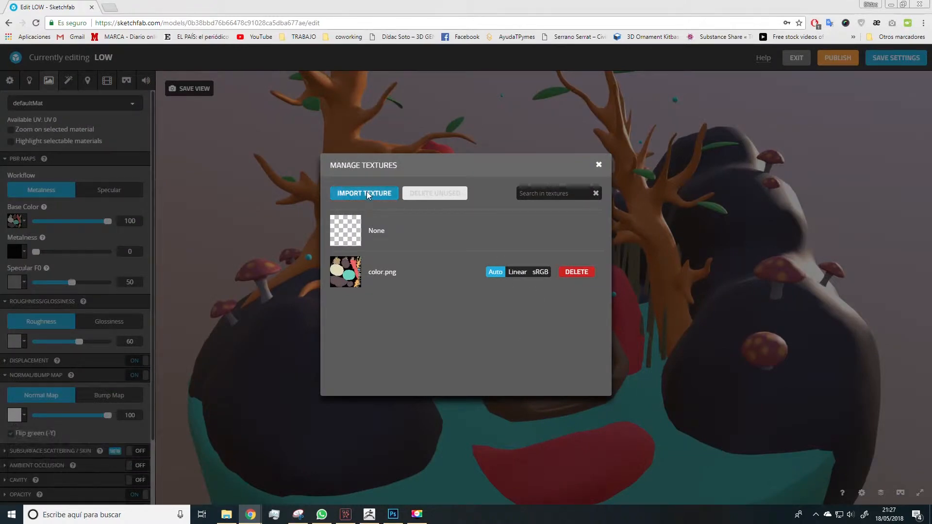
{"action": "left_click", "coordinate": [366, 193]}
{"action": "double_click", "coordinate": [236, 80]}
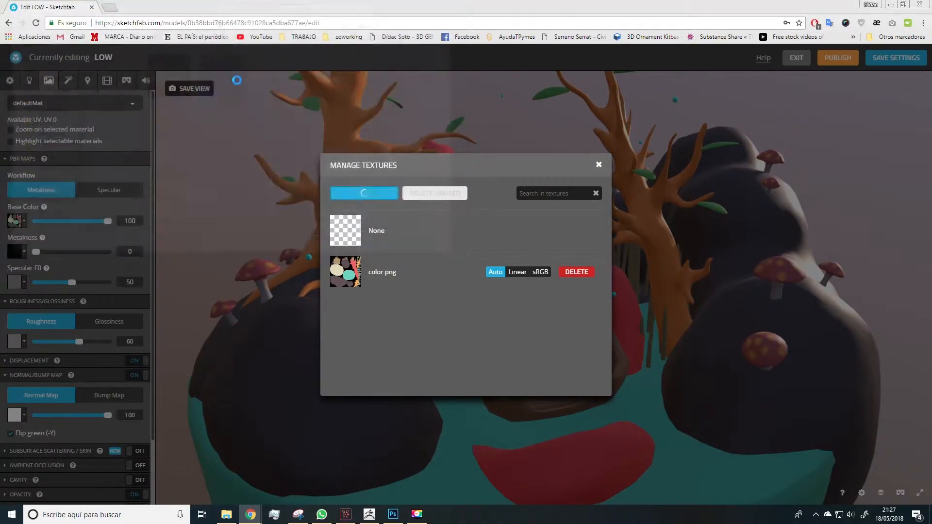
{"action": "left_click", "coordinate": [598, 166]}
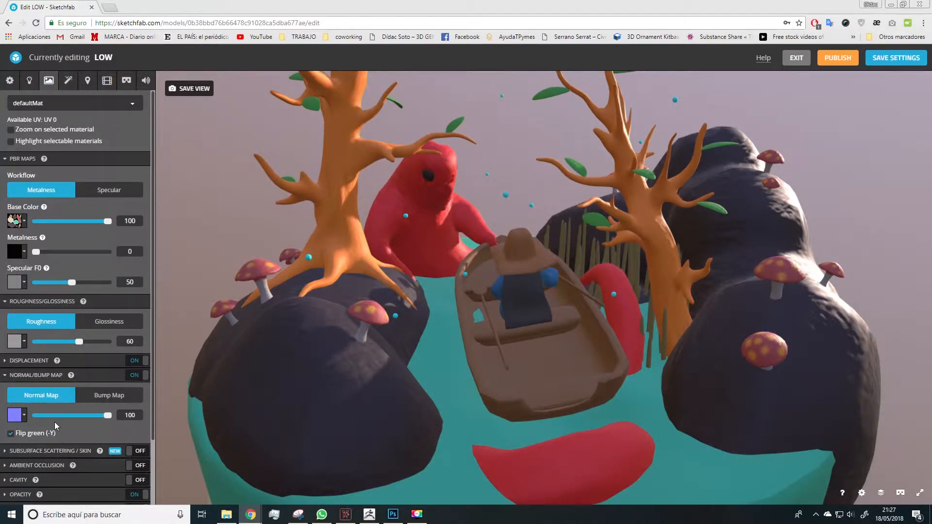
Turn on Ambient Occlusion for defaultMat, import AO from BOTE CURSO as its texture, and close the texture manager
{"action": "left_click", "coordinate": [58, 465]}
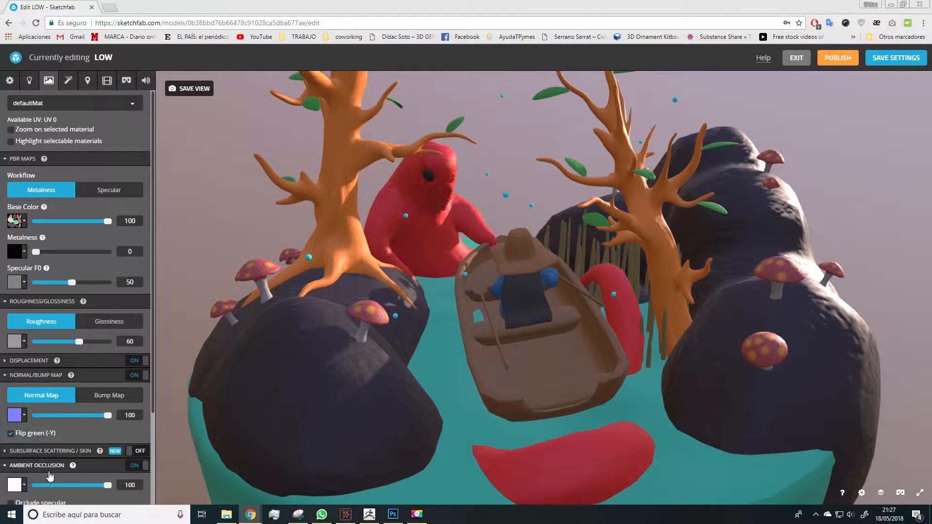
{"action": "left_click", "coordinate": [14, 485]}
{"action": "left_click", "coordinate": [100, 400]}
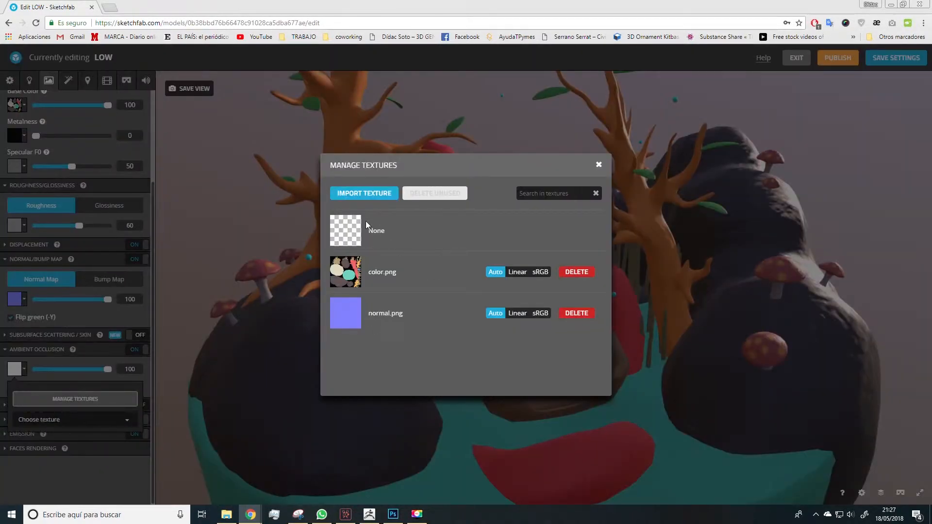
{"action": "left_click", "coordinate": [369, 194]}
{"action": "left_click", "coordinate": [128, 76]}
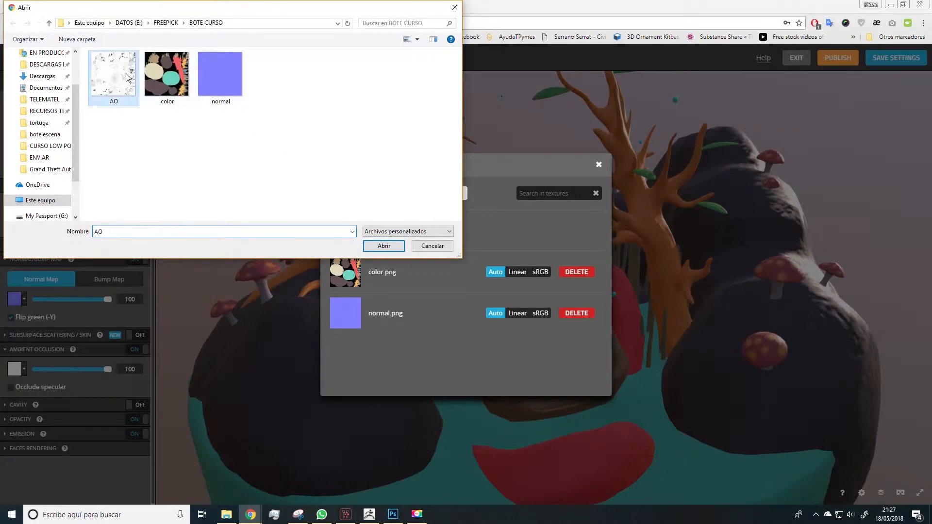
{"action": "left_click", "coordinate": [394, 248]}
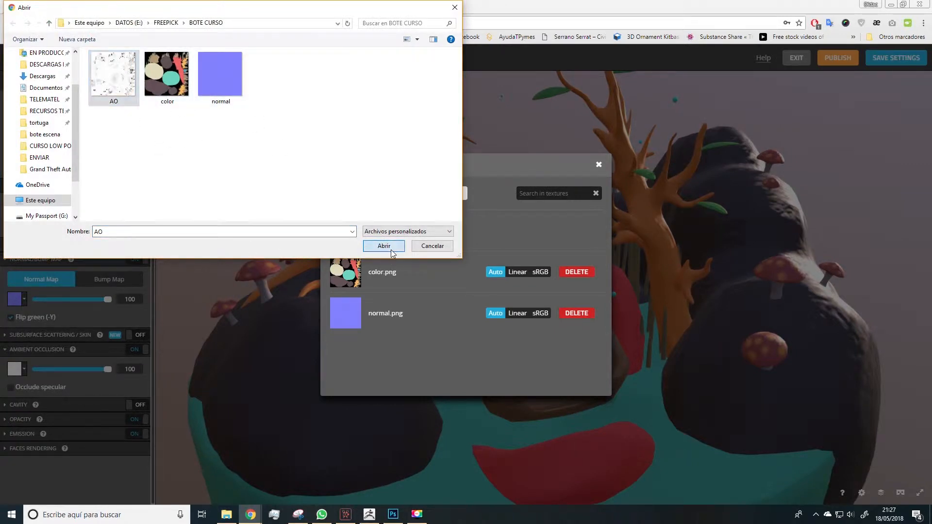
{"action": "left_click", "coordinate": [598, 165]}
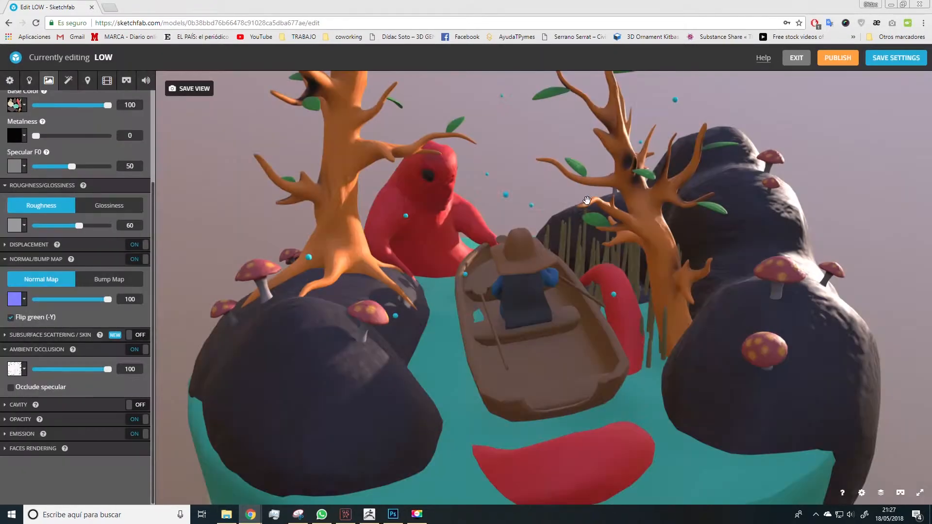
Set the ambient occlusion intensity of defaultMat to 65.4
{"action": "mouse_move", "coordinate": [306, 88]}
{"action": "left_mouse_down"}
{"action": "mouse_move", "coordinate": [648, 196]}
{"action": "mouse_move", "coordinate": [419, 157]}
{"action": "left_mouse_up"}
{"action": "left_click_drag", "start_coordinate": [105, 369], "coordinate": [82, 369]}
{"action": "left_click_drag", "start_coordinate": [159, 301], "coordinate": [295, 252]}
Examine the textured scene as a whole and close up around the trees, boat, creature and floating spheres
{"action": "scroll", "coordinate": [727, 260], "scroll_direction": "down", "scroll_amount": 5}
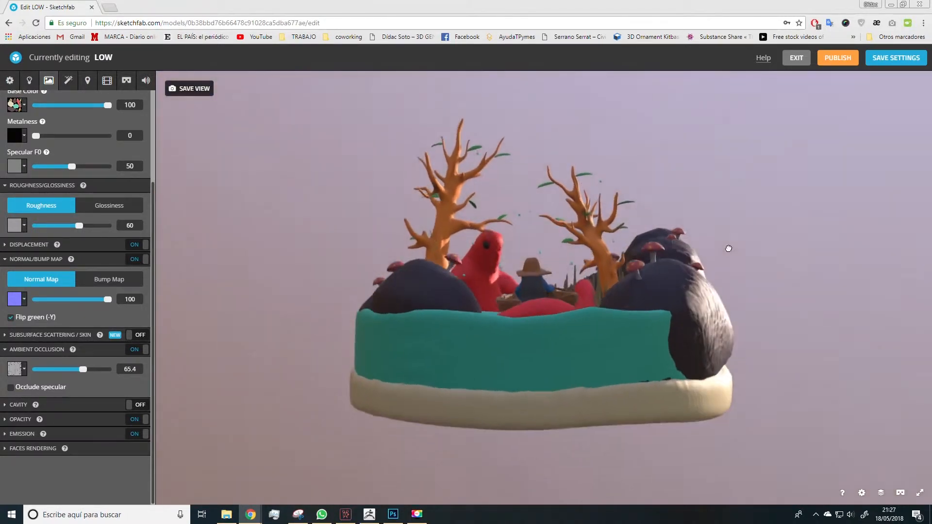
{"action": "scroll", "coordinate": [778, 301], "scroll_direction": "down", "scroll_amount": 3}
{"action": "left_click_drag", "start_coordinate": [778, 300], "coordinate": [801, 302]}
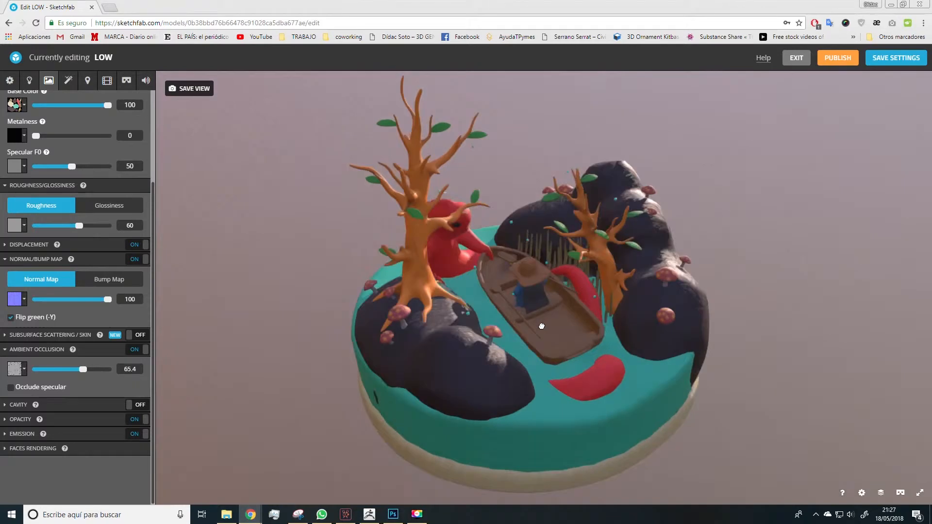
{"action": "scroll", "coordinate": [491, 202], "scroll_direction": "up", "scroll_amount": 3}
{"action": "left_click_drag", "start_coordinate": [541, 322], "coordinate": [519, 244]}
{"action": "scroll", "coordinate": [491, 209], "scroll_direction": "up", "scroll_amount": 4}
{"action": "scroll", "coordinate": [483, 243], "scroll_direction": "down", "scroll_amount": 4}
{"action": "left_click_drag", "start_coordinate": [496, 160], "coordinate": [426, 253]}
{"action": "scroll", "coordinate": [489, 243], "scroll_direction": "up", "scroll_amount": 3}
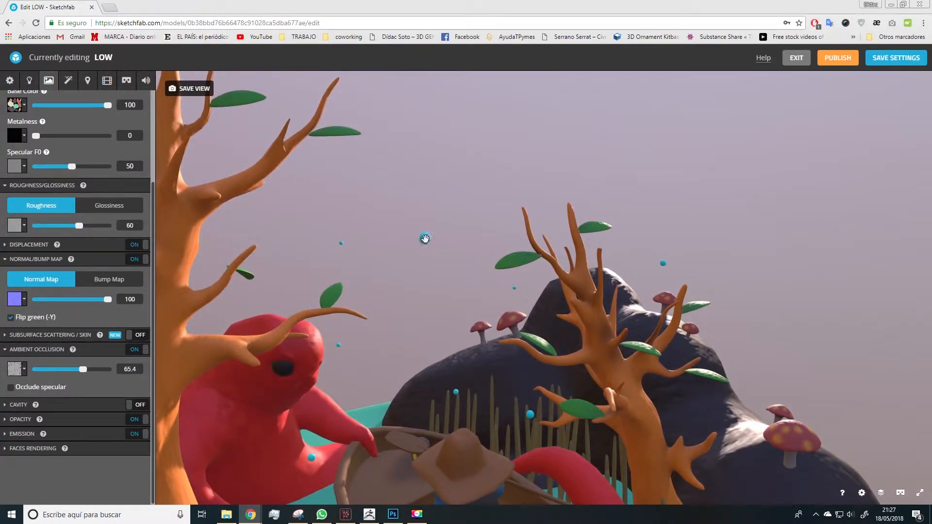
{"action": "left_click_drag", "start_coordinate": [426, 241], "coordinate": [391, 479]}
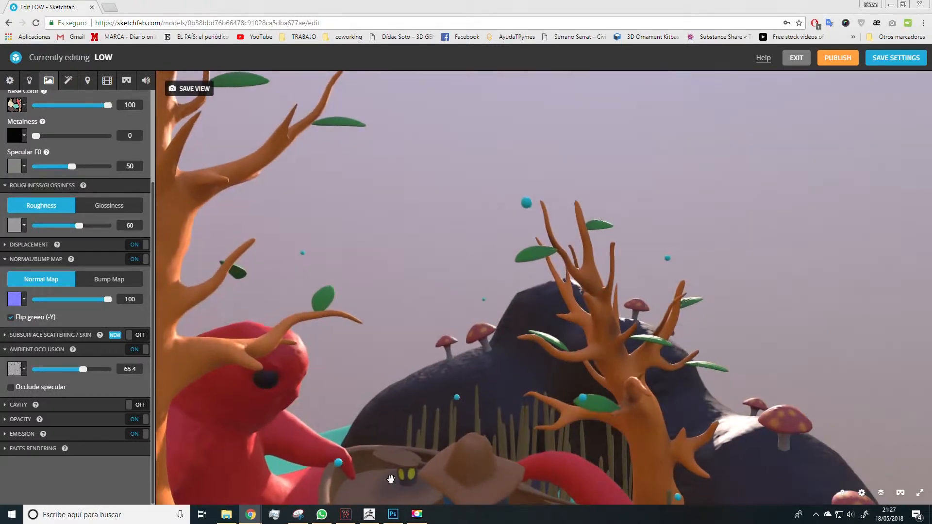
{"action": "scroll", "coordinate": [397, 431], "scroll_direction": "down", "scroll_amount": 4}
{"action": "left_click_drag", "start_coordinate": [410, 423], "coordinate": [486, 383]}
{"action": "scroll", "coordinate": [486, 383], "scroll_direction": "down", "scroll_amount": 8}
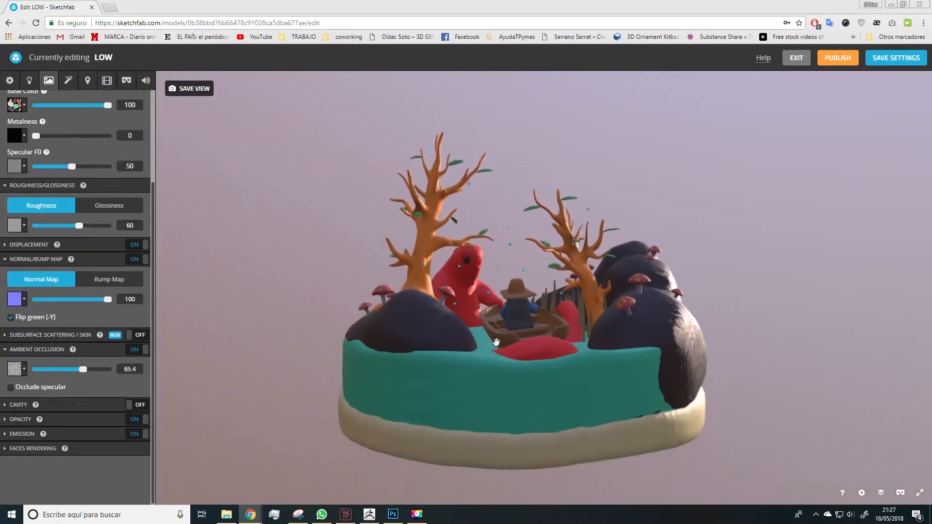
{"action": "left_click_drag", "start_coordinate": [507, 353], "coordinate": [517, 319]}
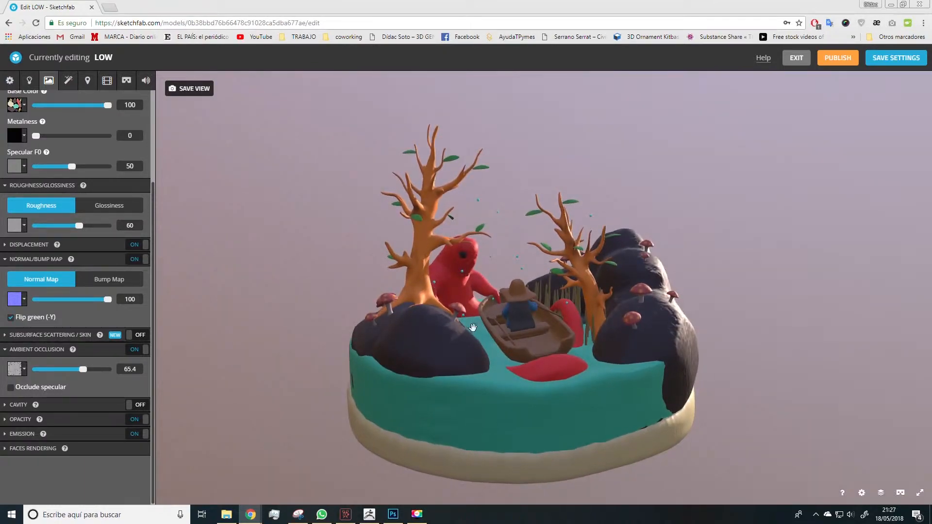
{"action": "key", "text": "space"}
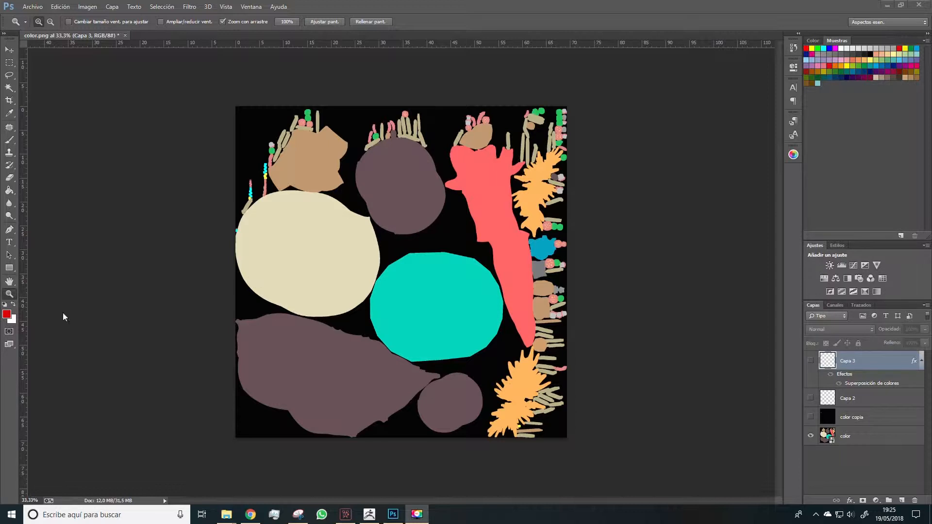
{"action": "key", "text": "space"}
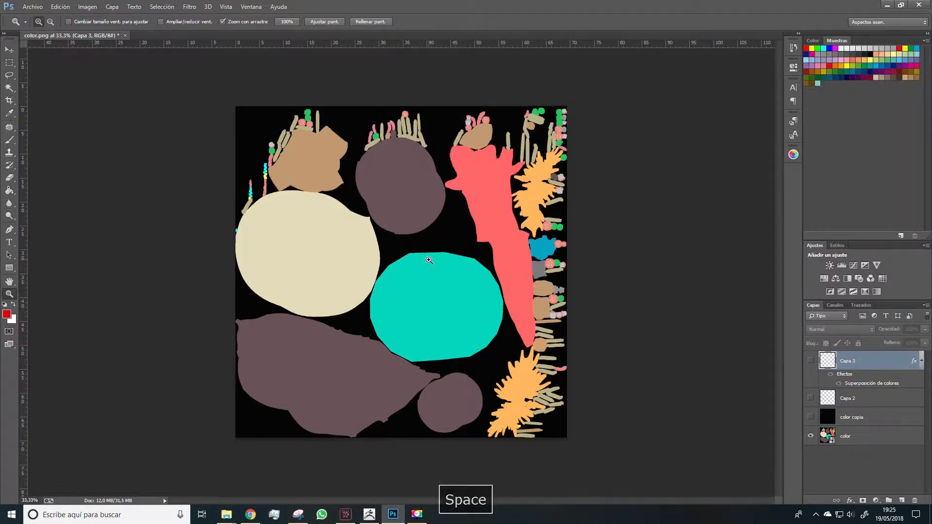
{"action": "left_click", "coordinate": [429, 260]}
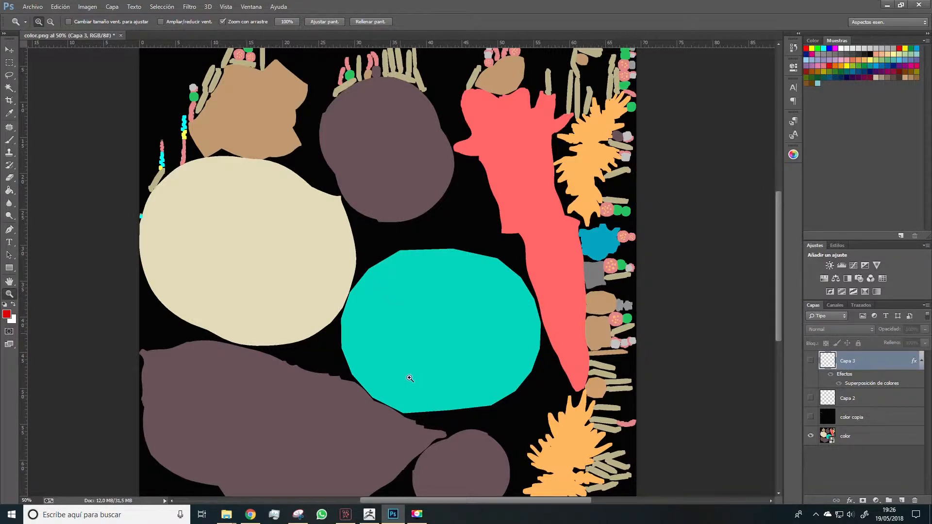
Switch to ZBrush, isolate the small cyan spheres floating around the trees, and show the whole scene again
{"action": "left_click", "coordinate": [370, 514]}
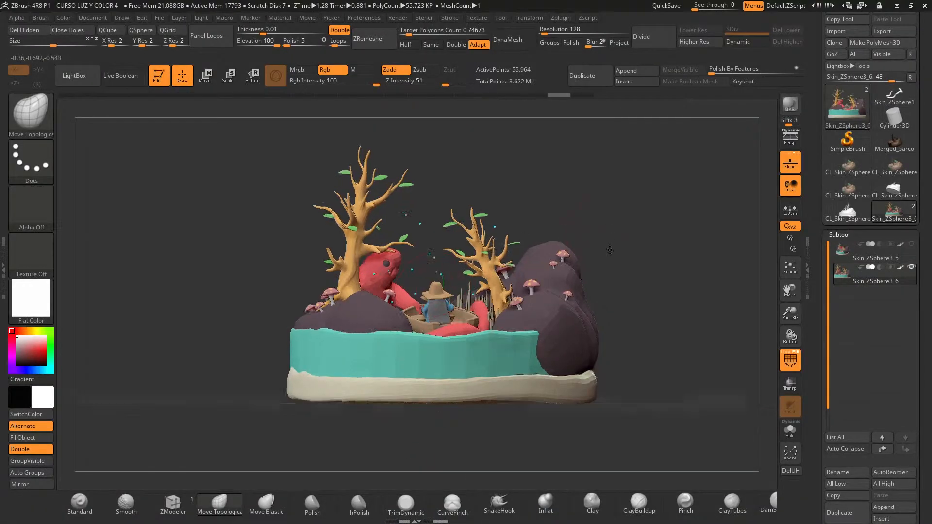
{"action": "left_click_drag", "start_coordinate": [790, 314], "coordinate": [719, 379]}
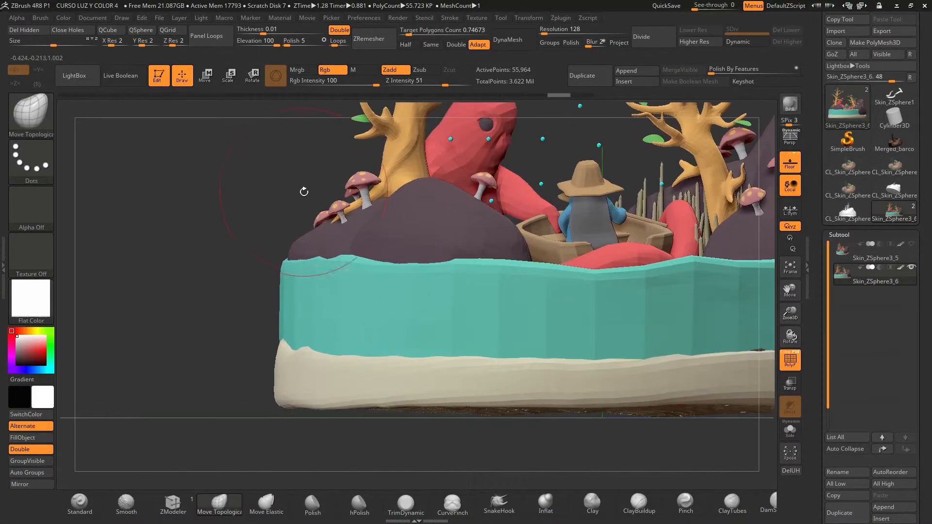
{"action": "left_click_drag", "start_coordinate": [290, 173], "coordinate": [208, 315], "text": "alt"}
{"action": "left_click_drag", "start_coordinate": [208, 281], "coordinate": [418, 282]}
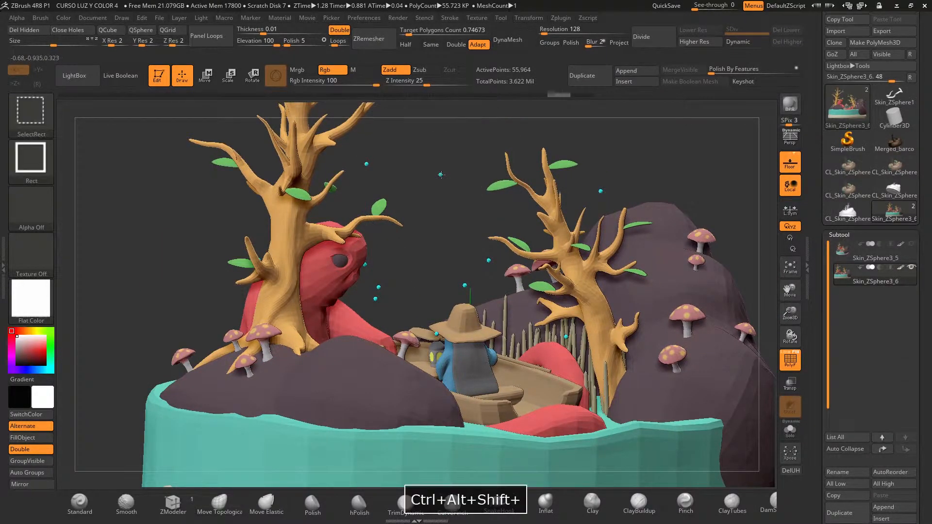
{"action": "left_click", "coordinate": [441, 175], "text": "ctrl+alt+shift"}
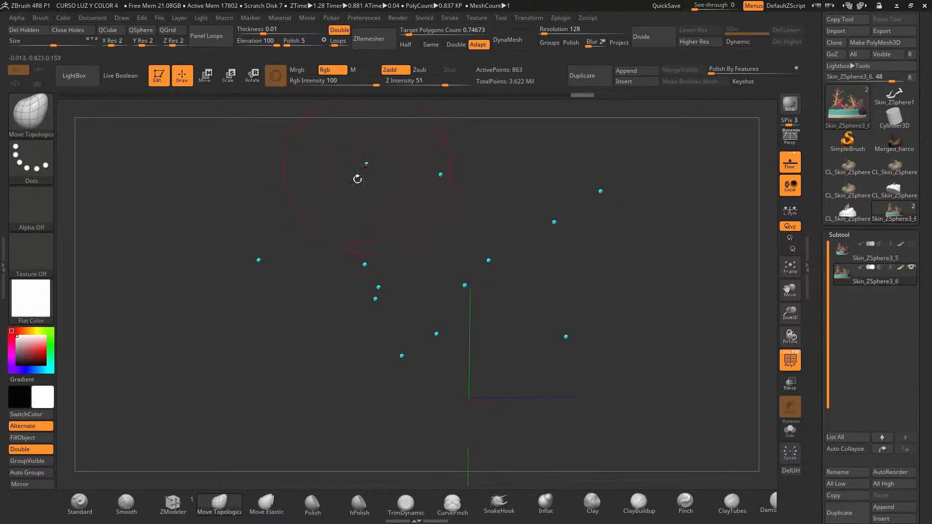
{"action": "left_click", "coordinate": [317, 208], "text": "ctrl+alt+shift"}
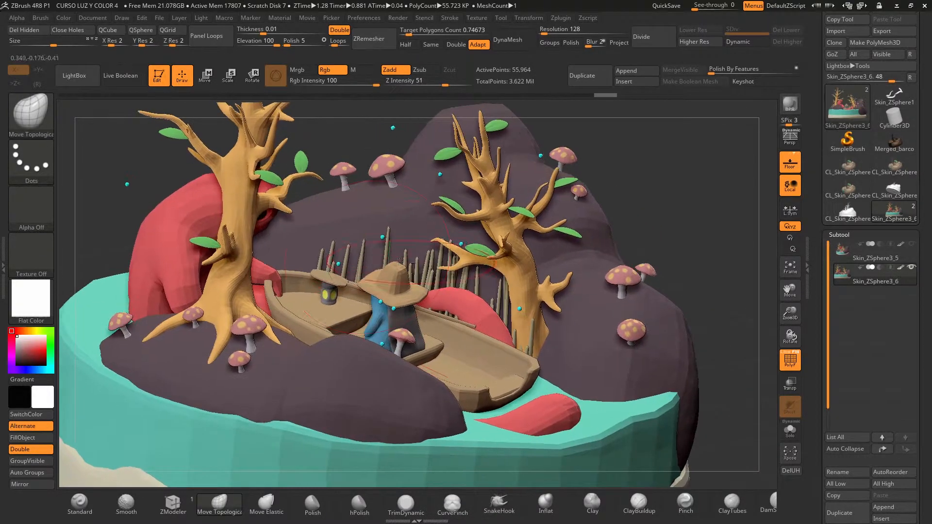
Isolate the yellow parts of the lantern on the boat and restore the full scene's visibility
{"action": "left_click_drag", "start_coordinate": [308, 176], "coordinate": [302, 192]}
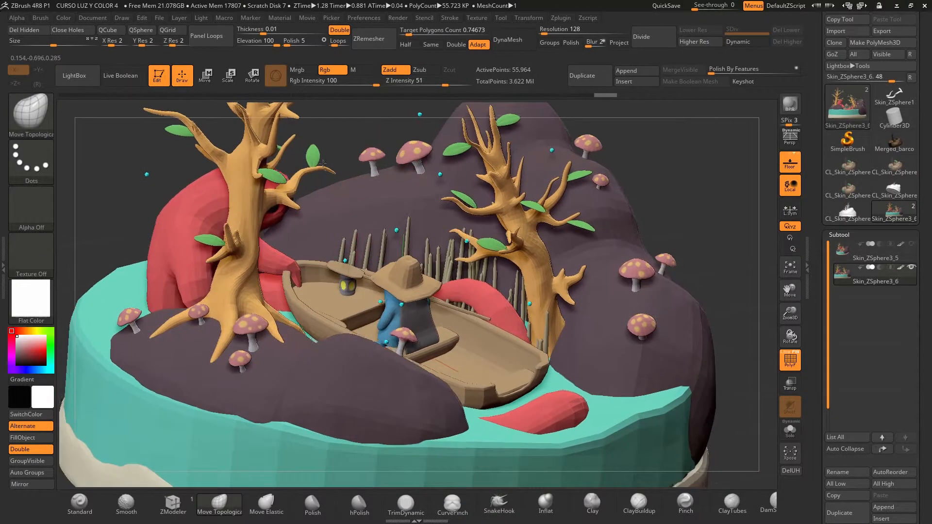
{"action": "left_click", "coordinate": [348, 284], "text": "ctrl+alt+shift"}
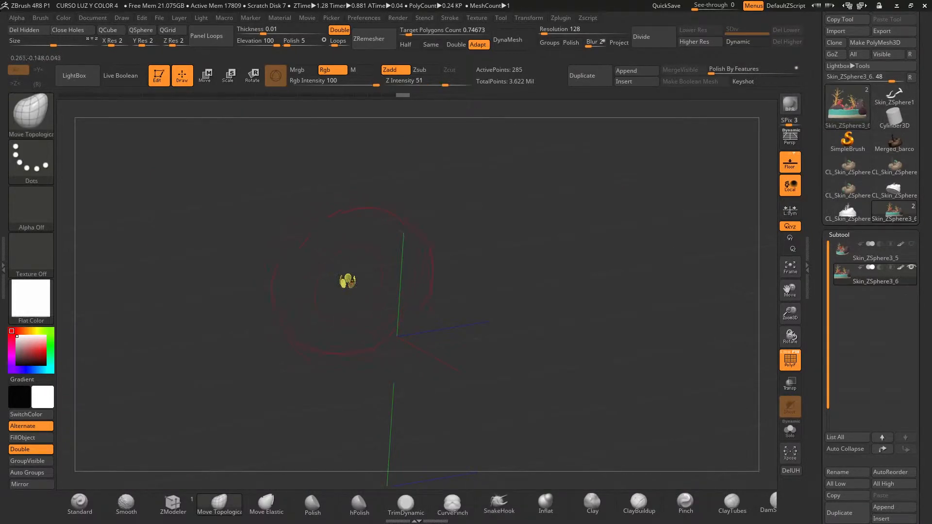
{"action": "left_click", "coordinate": [445, 212], "text": "ctrl+alt+shift"}
Isolate the mushroom caps' polygroup for a closer look and bring back the rest of the scene
{"action": "left_click_drag", "start_coordinate": [335, 175], "coordinate": [699, 373]}
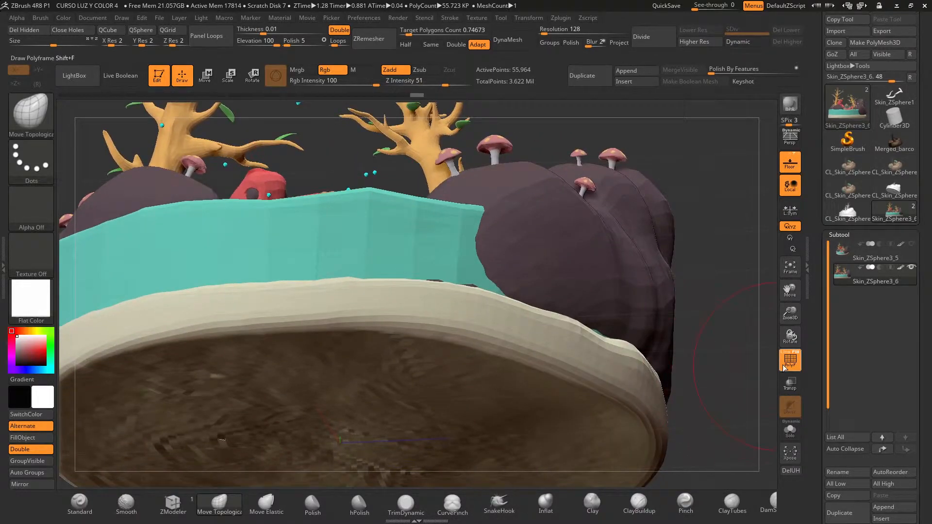
{"action": "left_click", "coordinate": [783, 367]}
{"action": "left_click", "coordinate": [787, 360]}
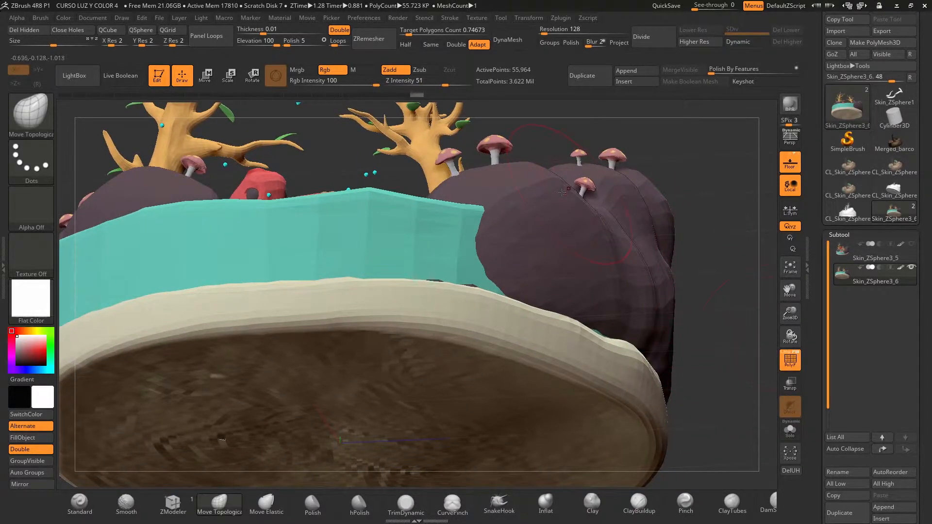
{"action": "left_click", "coordinate": [494, 147], "text": "ctrl+alt+shift"}
{"action": "left_click_drag", "start_coordinate": [455, 220], "coordinate": [473, 196]}
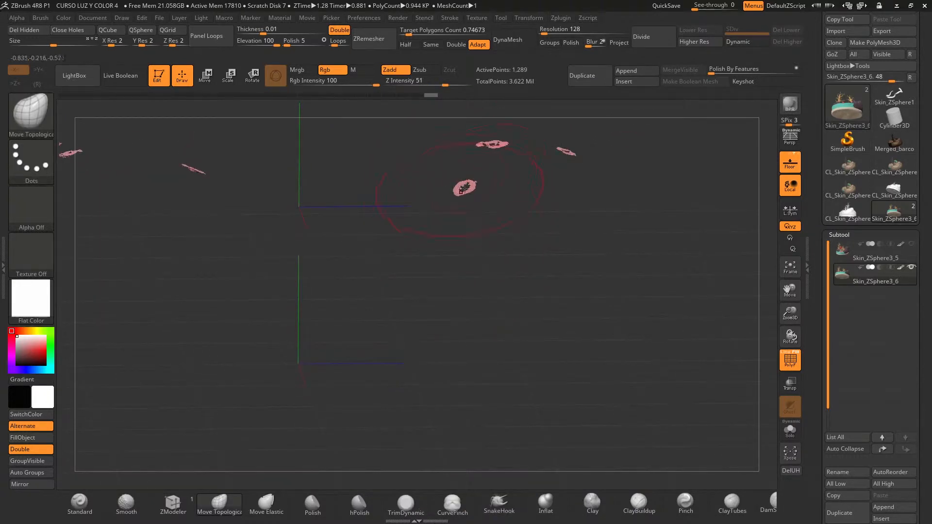
{"action": "left_click_drag", "start_coordinate": [521, 213], "coordinate": [544, 316], "text": "alt"}
{"action": "left_click_drag", "start_coordinate": [790, 313], "coordinate": [788, 348]}
{"action": "left_click", "coordinate": [573, 338], "text": "ctrl+alt+shift"}
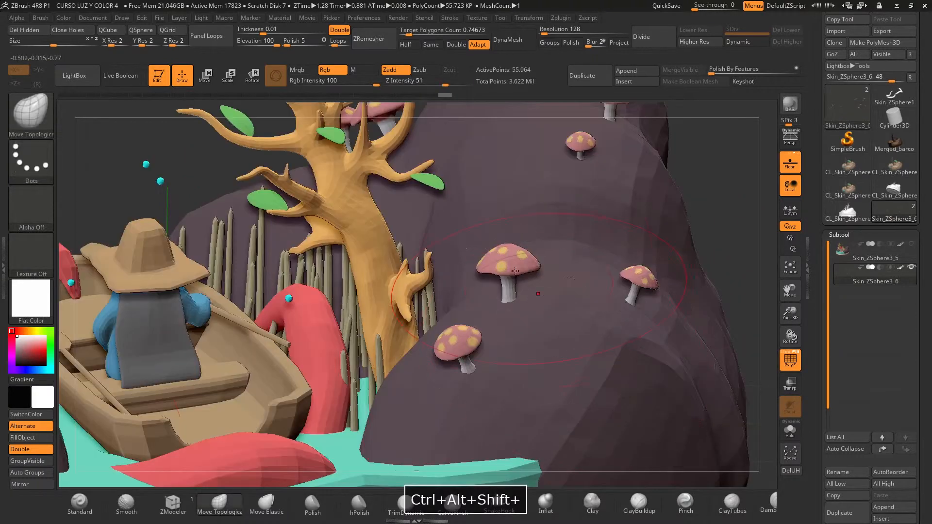
Frame the whole scene and isolate the floating cyan spheres once more
{"action": "left_click_drag", "start_coordinate": [736, 233], "coordinate": [714, 216]}
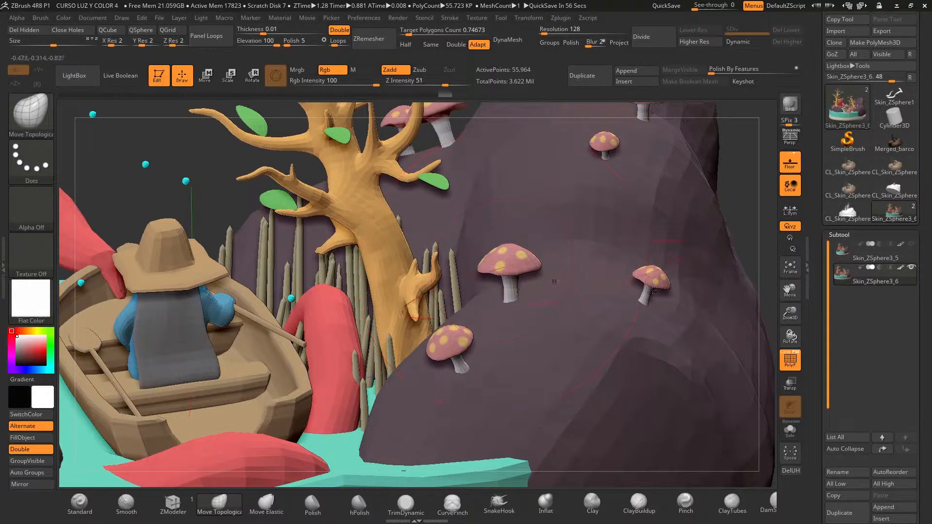
{"action": "key", "text": "f"}
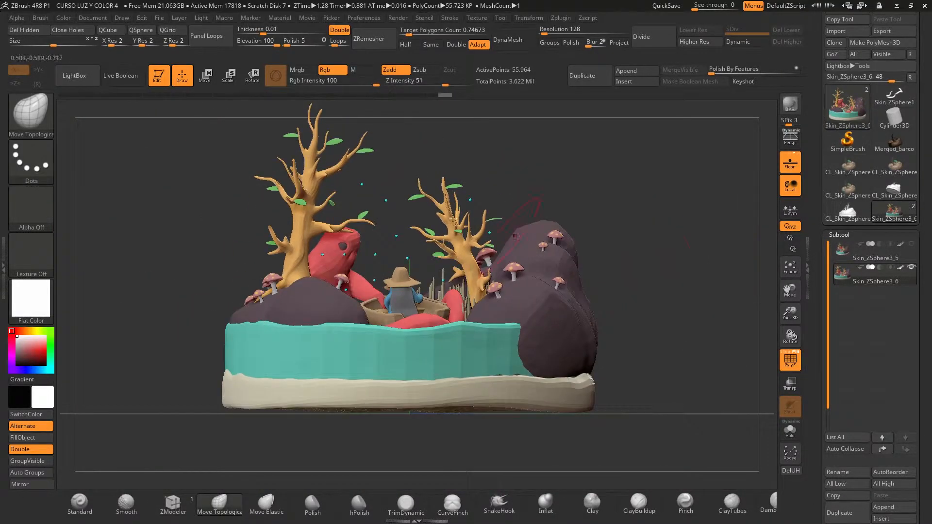
{"action": "left_click", "coordinate": [385, 202], "text": "ctrl+alt+shift"}
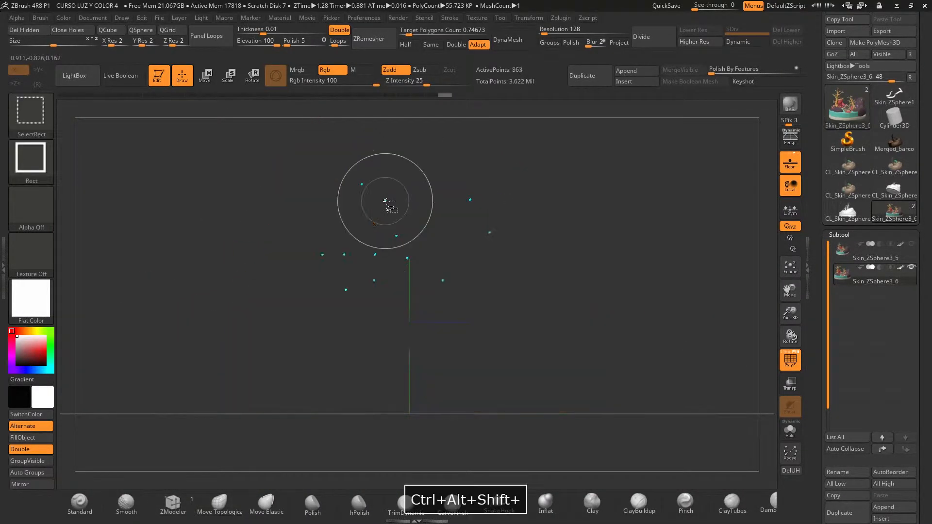
Switch to Photoshop and inspect the cyan and yellow strips near the left edge of the color.png map
{"action": "key", "text": "super"}
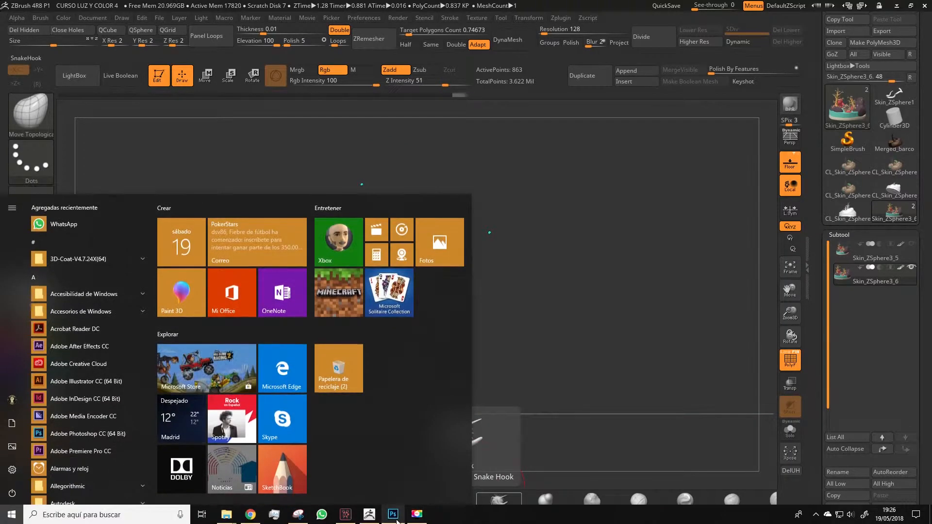
{"action": "left_click", "coordinate": [395, 517]}
{"action": "left_click_drag", "start_coordinate": [684, 224], "coordinate": [698, 191]}
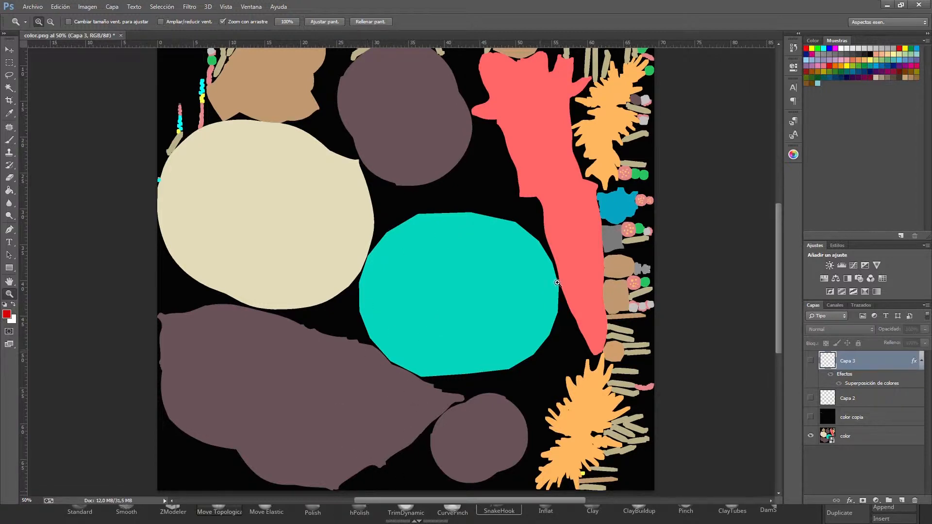
{"action": "left_click_drag", "start_coordinate": [447, 229], "coordinate": [514, 339]}
{"action": "left_click_drag", "start_coordinate": [247, 238], "coordinate": [292, 202]}
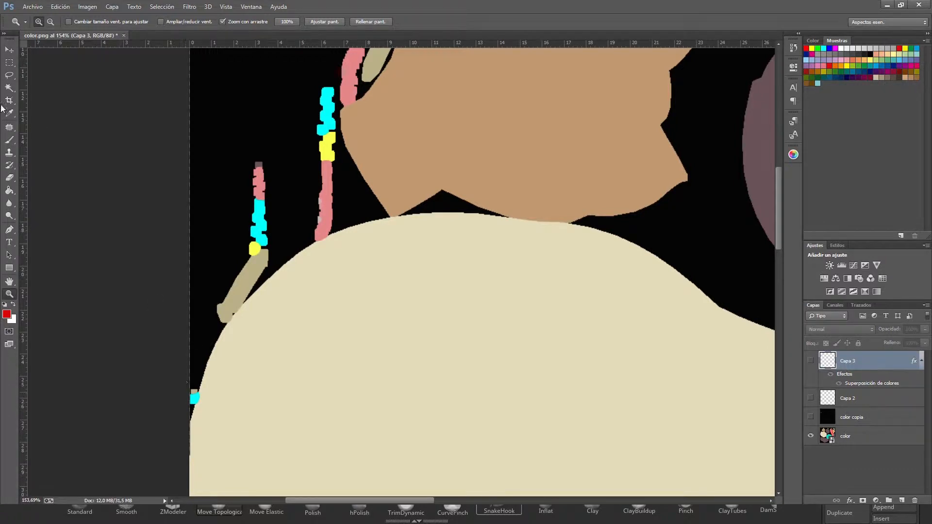
Select the small cyan patch at the map's left edge with the Magic Wand and clear the selection
{"action": "left_click", "coordinate": [11, 89]}
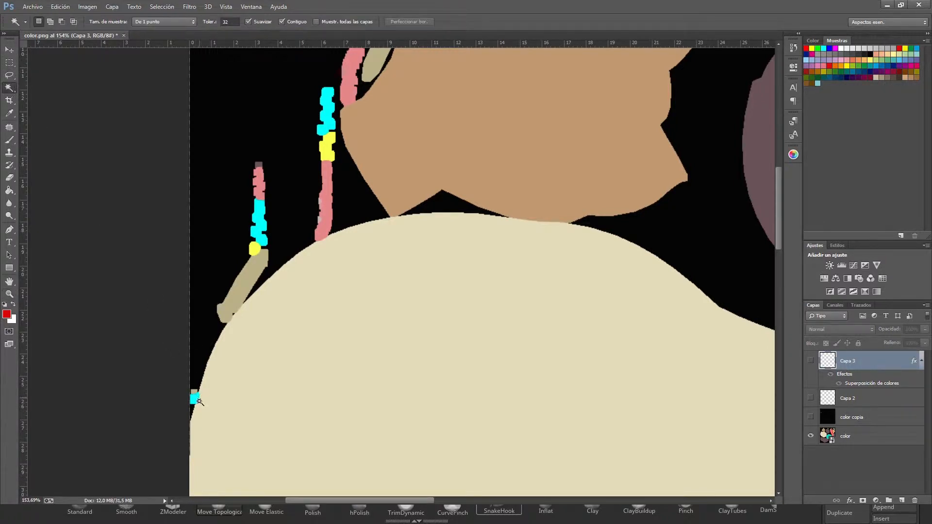
{"action": "left_click", "coordinate": [195, 401]}
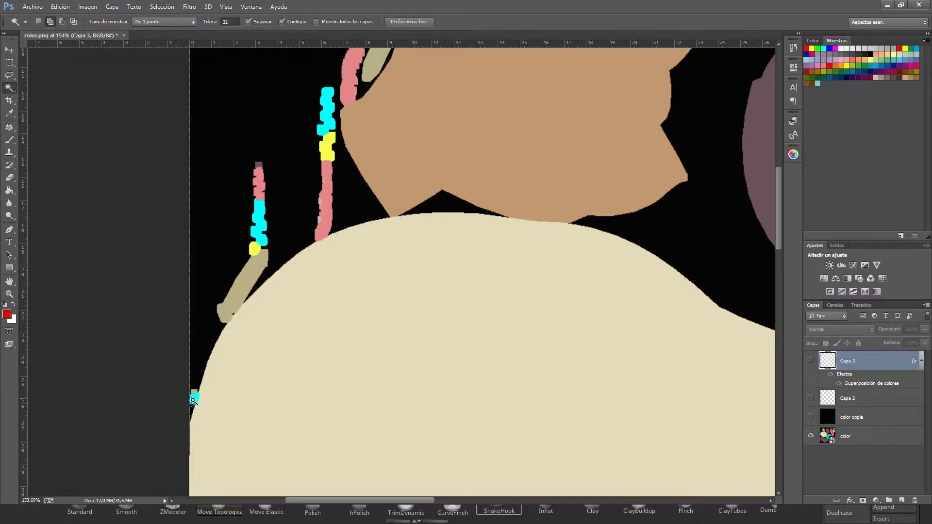
{"action": "key", "text": "m"}
{"action": "key", "text": "ctrl+d"}
Look over the remaining islands of the color map, from the upper shapes down to its lower right corner
{"action": "left_click_drag", "start_coordinate": [417, 159], "coordinate": [316, 337]}
{"action": "left_click_drag", "start_coordinate": [490, 263], "coordinate": [211, 250]}
{"action": "left_click_drag", "start_coordinate": [599, 314], "coordinate": [522, 273]}
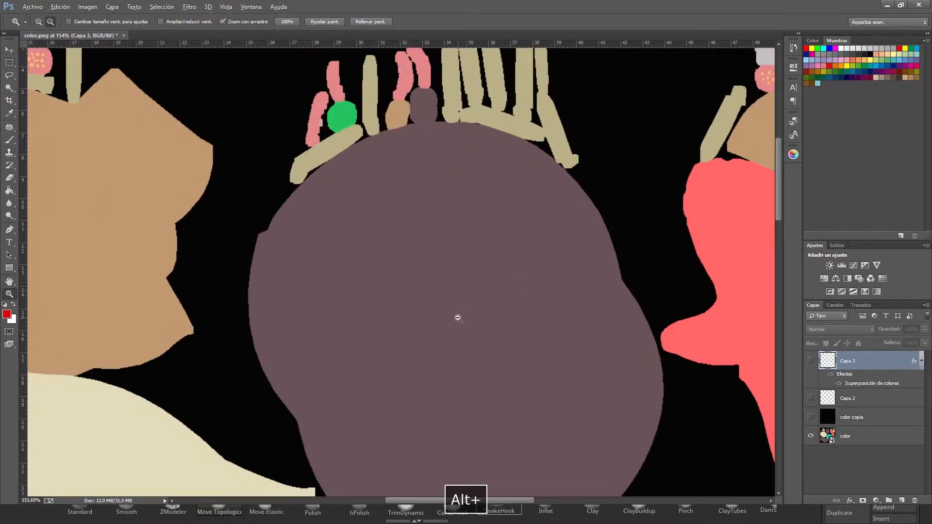
{"action": "left_click", "coordinate": [459, 318], "text": "alt"}
{"action": "left_click", "coordinate": [453, 316], "text": "alt"}
{"action": "left_click_drag", "start_coordinate": [416, 316], "coordinate": [362, 97]}
{"action": "left_click_drag", "start_coordinate": [422, 337], "coordinate": [322, 233]}
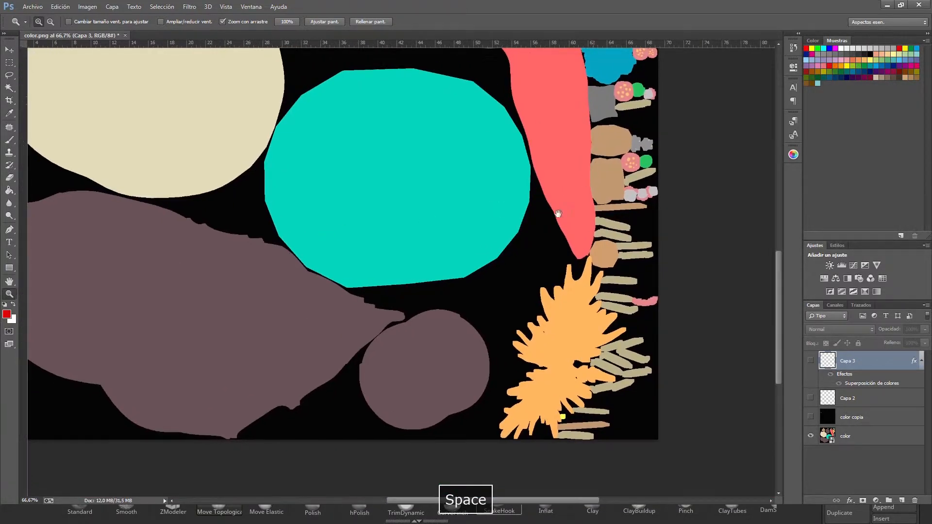
Examine the islands along the color map's right edge and those in its upper left corner
{"action": "left_click_drag", "start_coordinate": [558, 214], "coordinate": [499, 339]}
{"action": "left_click_drag", "start_coordinate": [593, 61], "coordinate": [546, 128]}
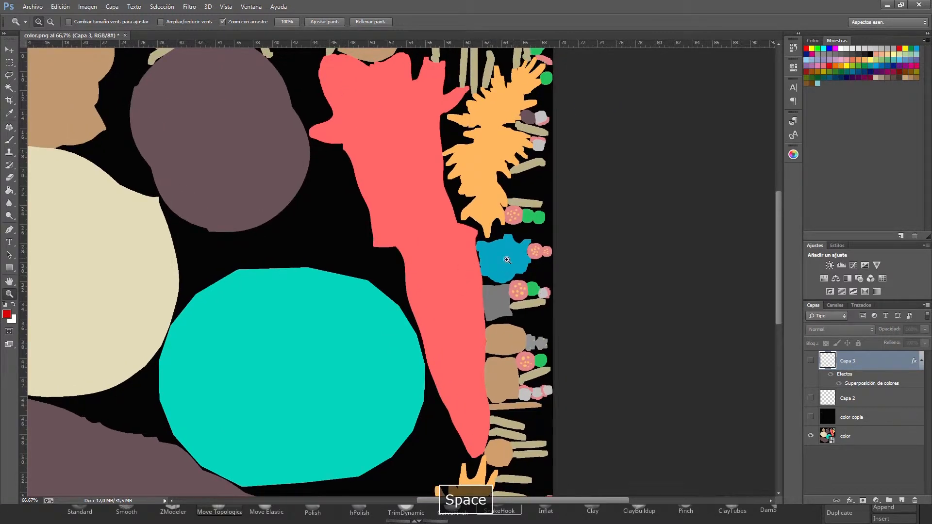
{"action": "left_click_drag", "start_coordinate": [460, 244], "coordinate": [650, 311]}
{"action": "left_click_drag", "start_coordinate": [413, 190], "coordinate": [476, 245]}
{"action": "left_click_drag", "start_coordinate": [560, 236], "coordinate": [560, 237]}
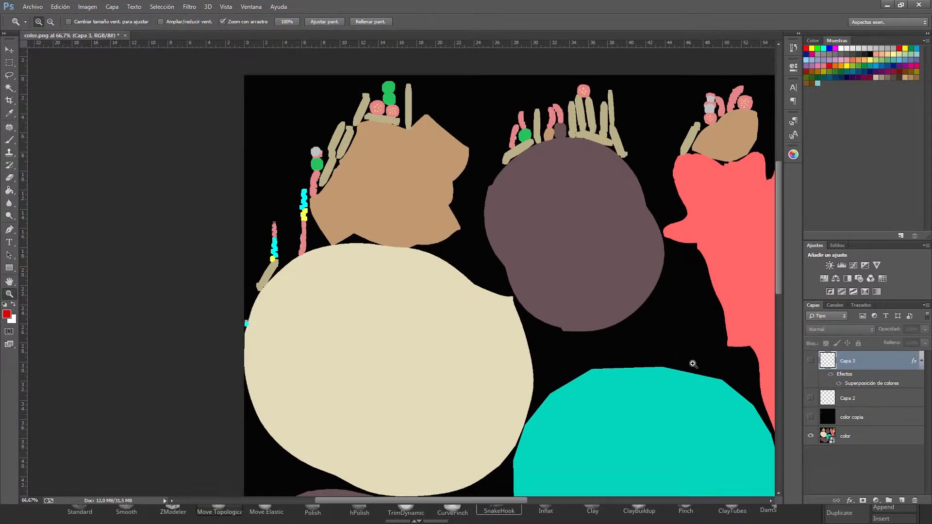
Select the color layer and briefly show the color copia layer above it for comparison
{"action": "left_click", "coordinate": [852, 439]}
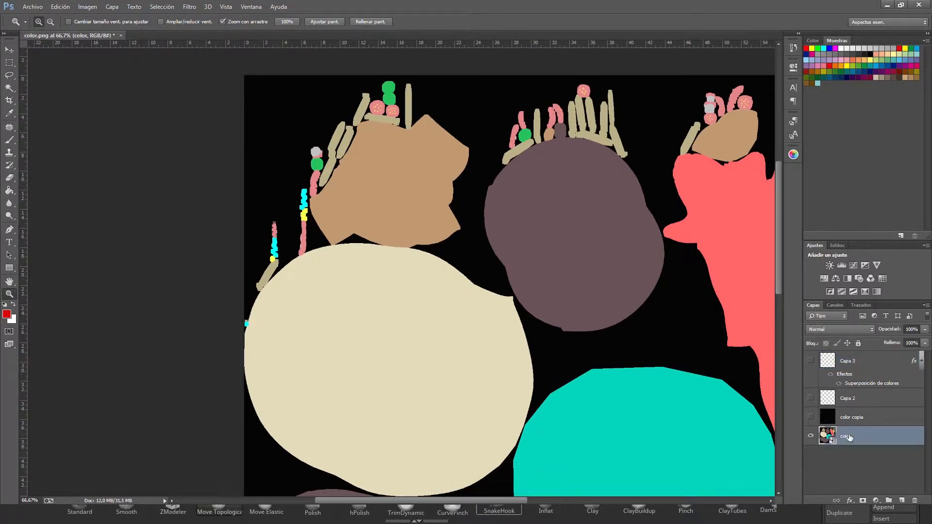
{"action": "left_click", "coordinate": [811, 418]}
{"action": "left_click_drag", "start_coordinate": [641, 380], "coordinate": [363, 256]}
{"action": "left_click_drag", "start_coordinate": [403, 309], "coordinate": [408, 342]}
{"action": "left_click", "coordinate": [811, 417]}
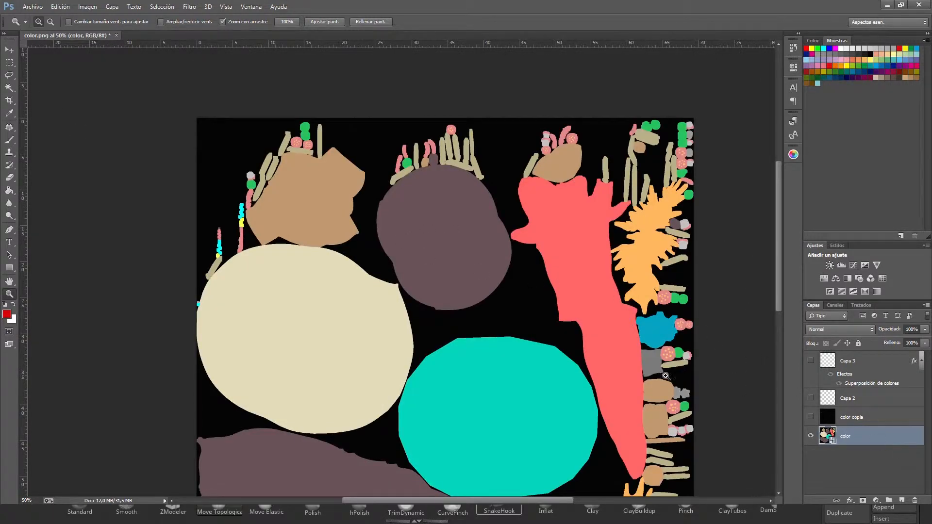
Select the small edge patch and the two strips of cyan near the map's left edge with the Magic Wand
{"action": "left_click", "coordinate": [214, 234]}
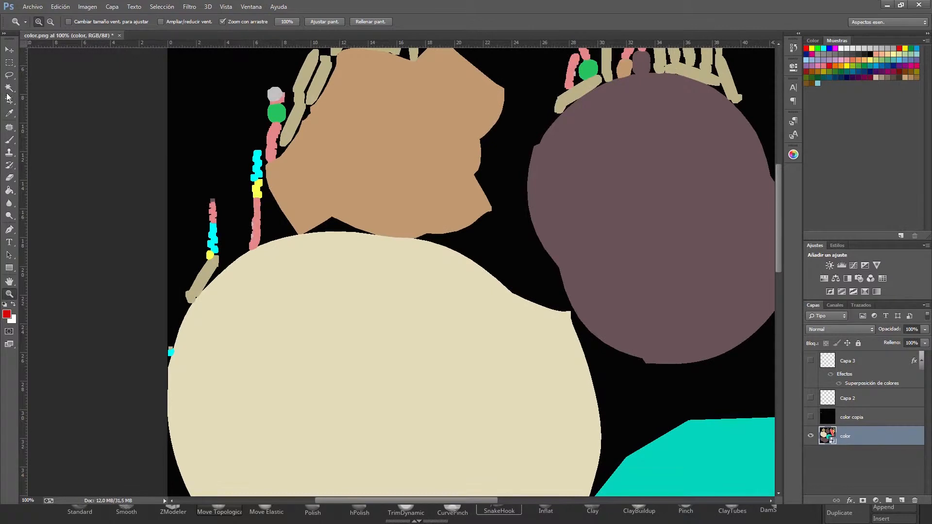
{"action": "left_click", "coordinate": [9, 87]}
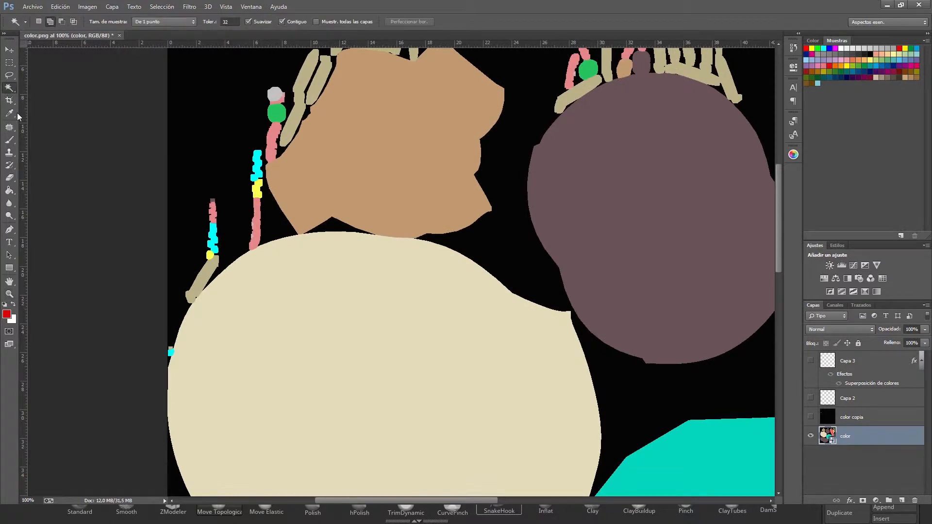
{"action": "left_click", "coordinate": [171, 353]}
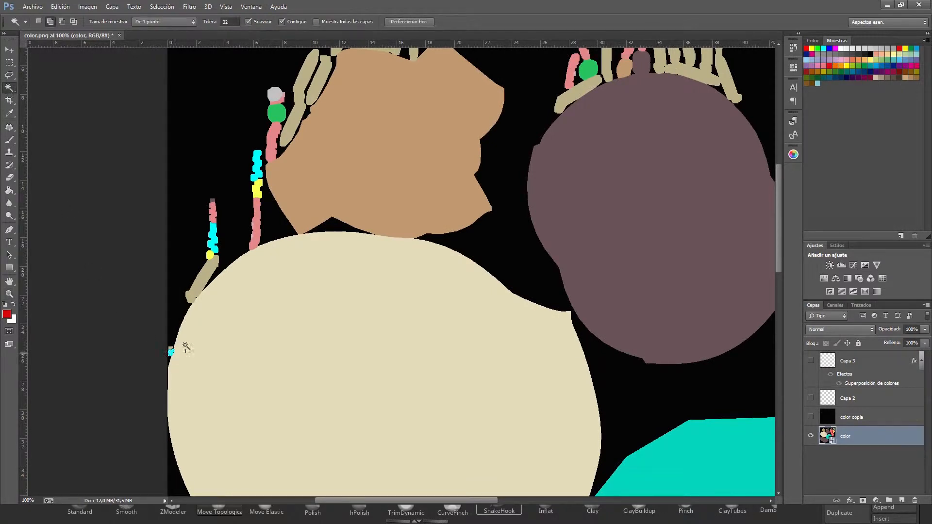
{"action": "left_click", "coordinate": [212, 244], "text": "shift"}
{"action": "left_click", "coordinate": [256, 171], "text": "shift"}
{"action": "left_click_drag", "start_coordinate": [445, 177], "coordinate": [268, 261]}
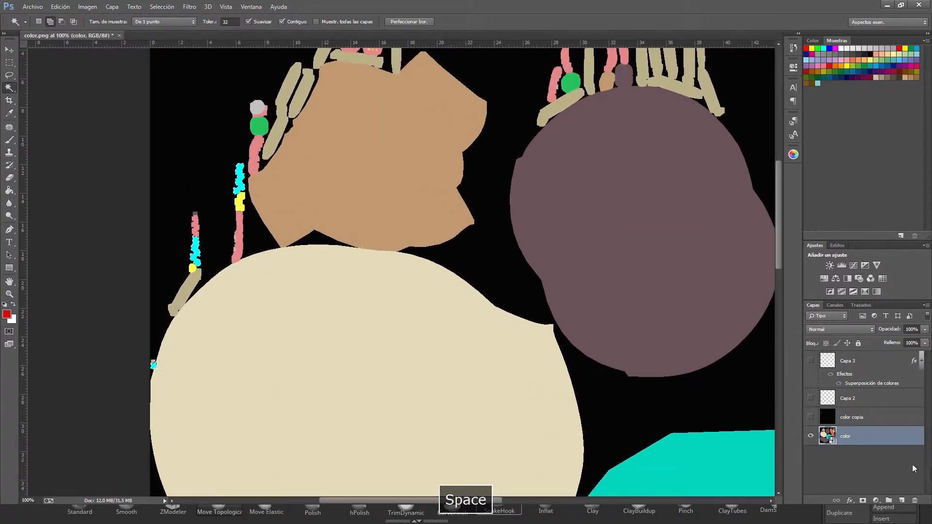
Copy the selected cyan areas from the color layer onto a new layer and hide the color layer
{"action": "left_click", "coordinate": [901, 501]}
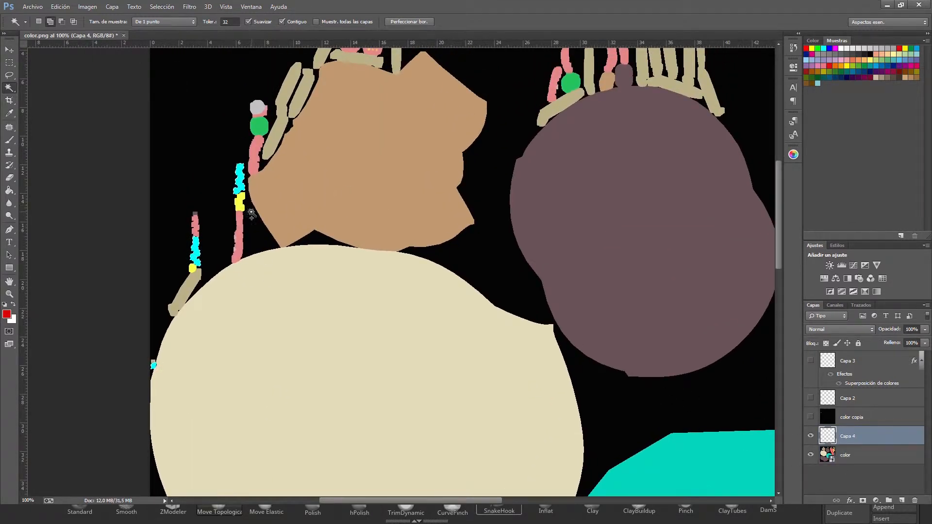
{"action": "left_click", "coordinate": [872, 462]}
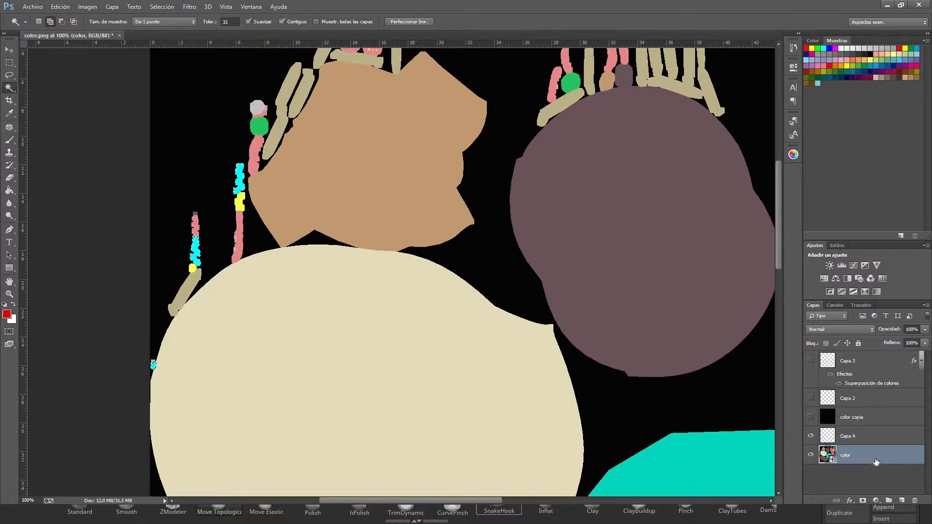
{"action": "key", "text": "ctrl+c"}
{"action": "left_click", "coordinate": [853, 442]}
{"action": "key", "text": "ctrl+v"}
{"action": "left_click", "coordinate": [811, 455]}
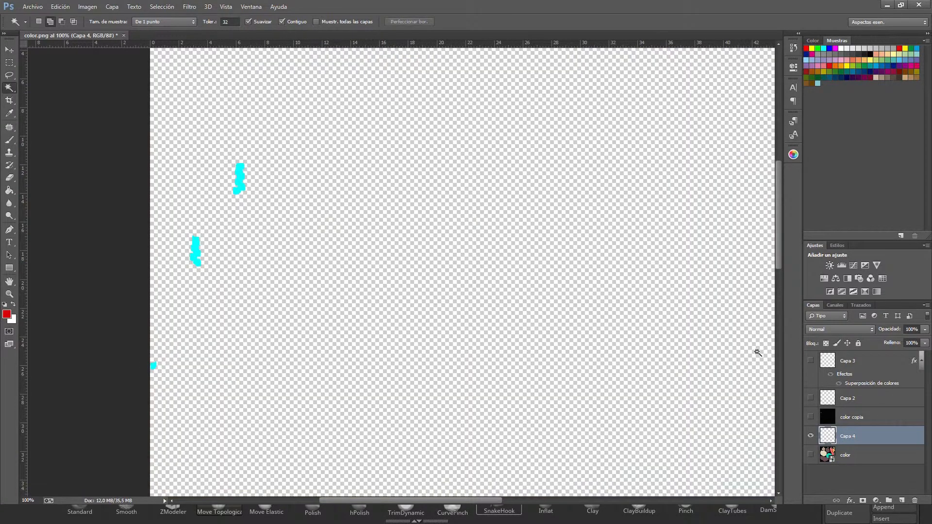
Add a black-filled layer beneath the isolated cyan patches, and hide the layer holding the cyan patches
{"action": "key", "text": "z"}
{"action": "left_click", "coordinate": [397, 262], "text": "alt"}
{"action": "left_click", "coordinate": [397, 263], "text": "alt"}
{"action": "left_click", "coordinate": [396, 257], "text": "alt"}
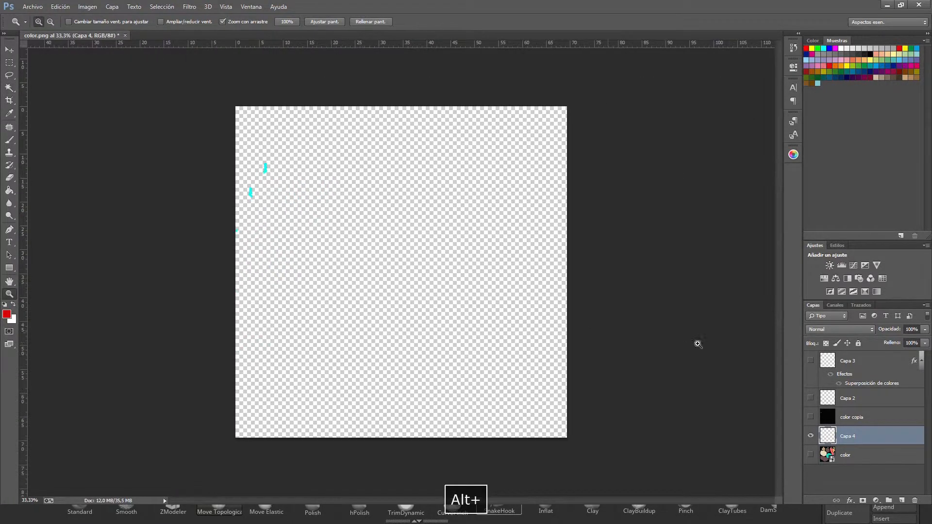
{"action": "left_click", "coordinate": [811, 418]}
{"action": "left_click", "coordinate": [811, 418]}
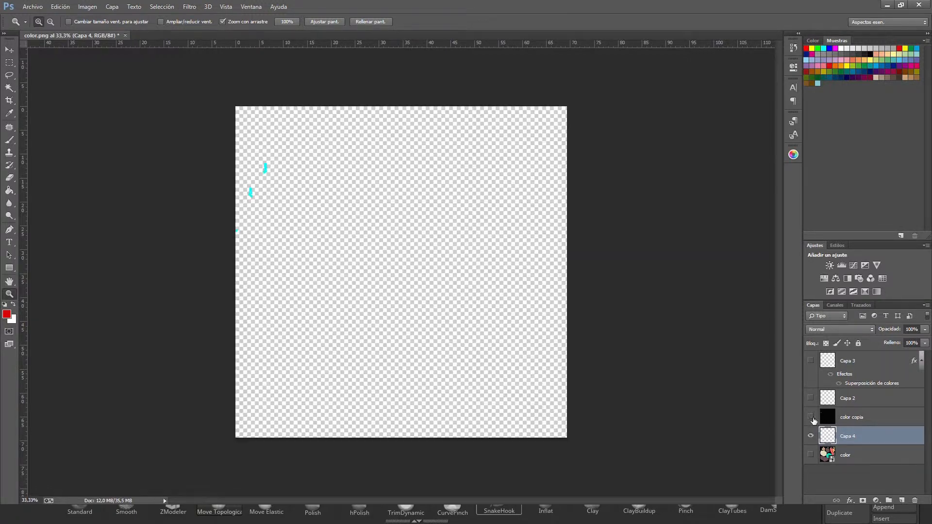
{"action": "left_click", "coordinate": [903, 501]}
{"action": "left_click_drag", "start_coordinate": [850, 436], "coordinate": [851, 462]}
{"action": "key", "text": "g"}
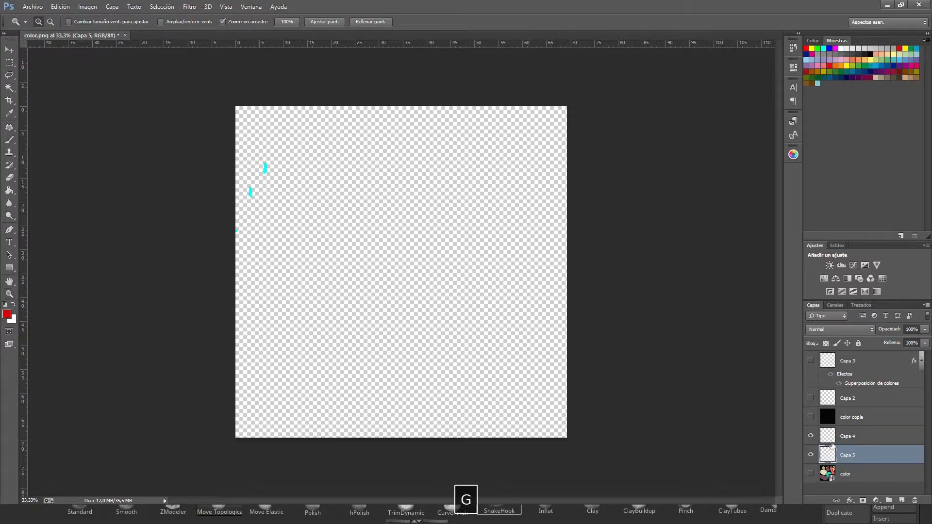
{"action": "left_click", "coordinate": [4, 305]}
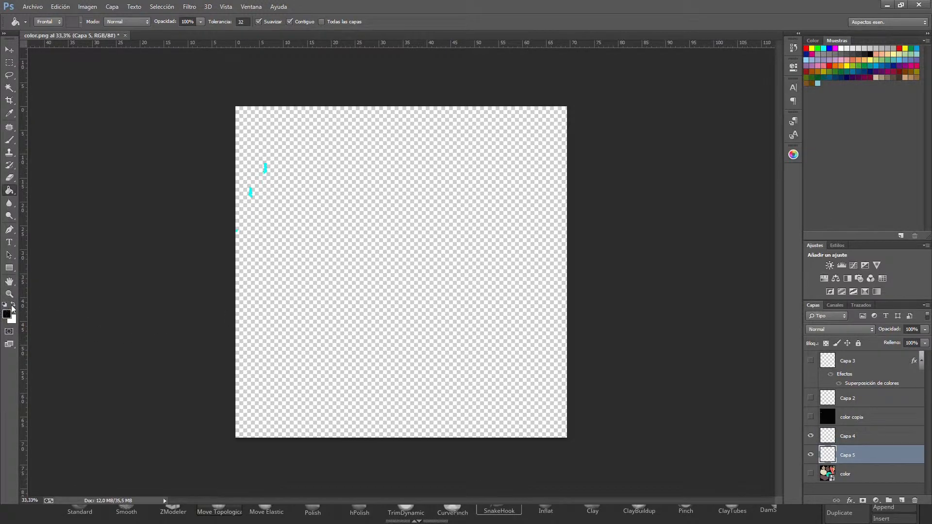
{"action": "left_click", "coordinate": [359, 287]}
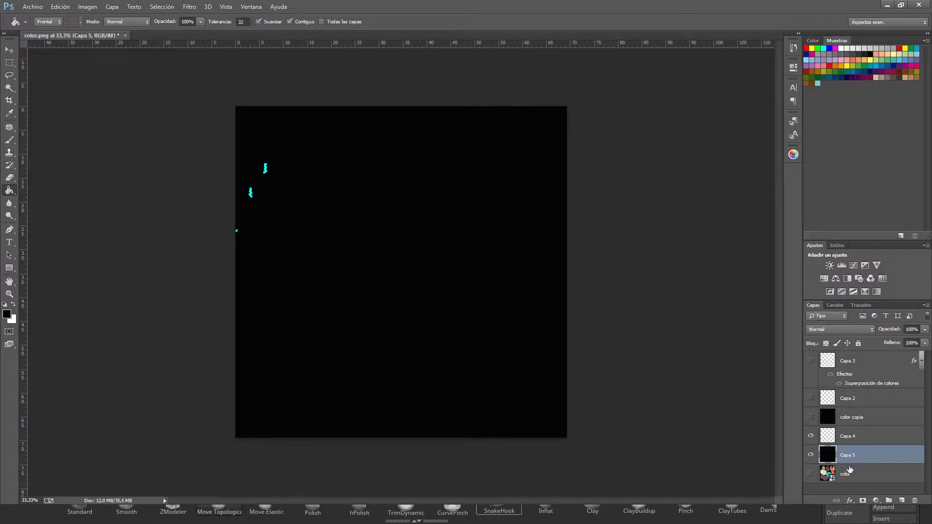
{"action": "left_click", "coordinate": [810, 436]}
Switch to ZBrush and examine the boat scene with its floating cyan spheres from several angles
{"action": "key", "text": "super"}
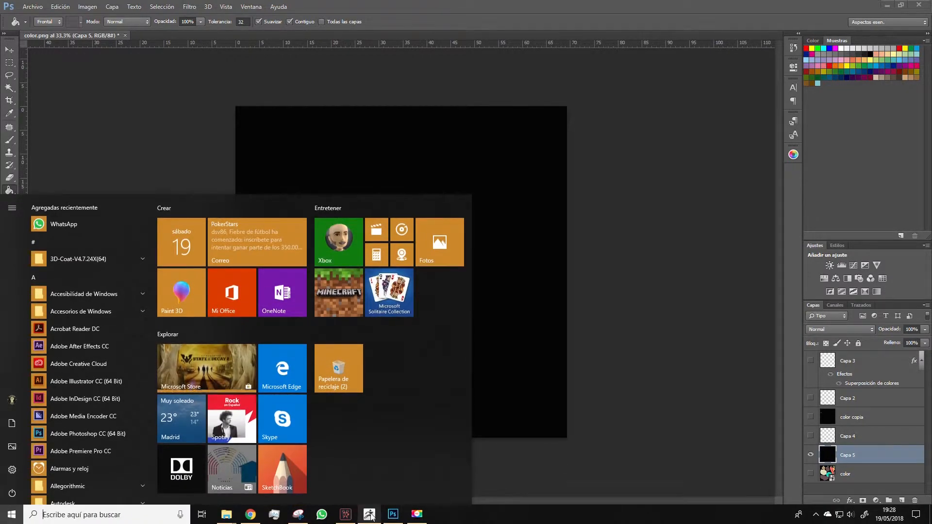
{"action": "left_click", "coordinate": [372, 514]}
{"action": "left_click", "coordinate": [627, 340], "text": "ctrl+alt+shift"}
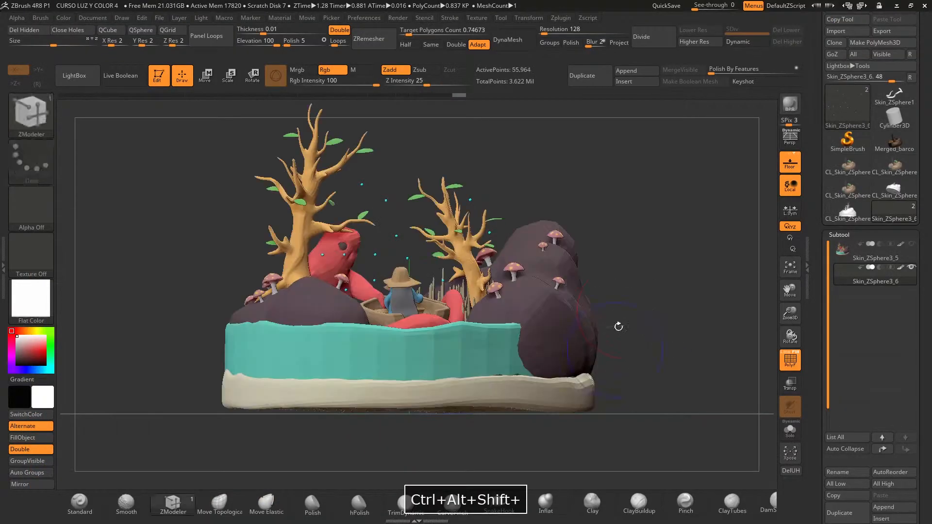
{"action": "left_click_drag", "start_coordinate": [643, 315], "coordinate": [444, 324]}
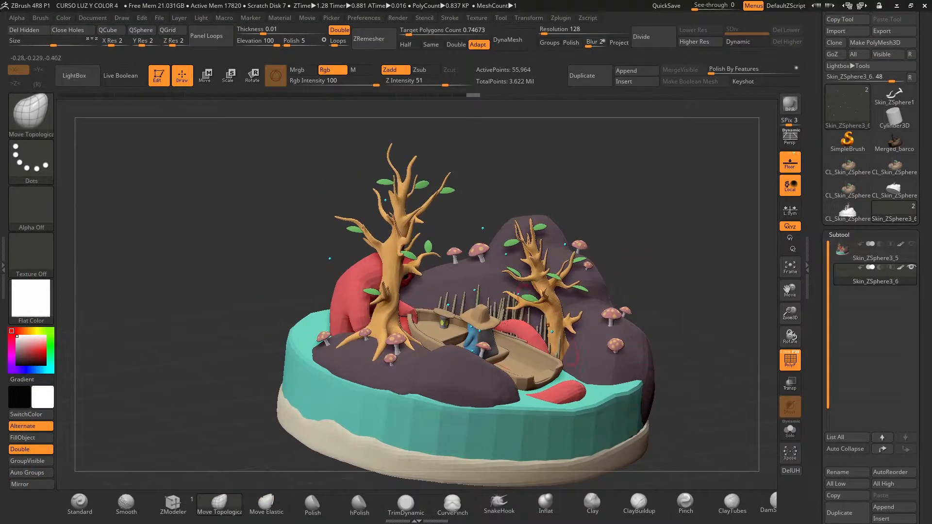
{"action": "left_click", "coordinate": [445, 324], "text": "ctrl+alt+shift"}
{"action": "left_click_drag", "start_coordinate": [529, 257], "coordinate": [551, 299]}
Switch back to Photoshop, hide the black-filled layer, and select and show the color layer
{"action": "key", "text": "super"}
{"action": "left_click", "coordinate": [393, 514]}
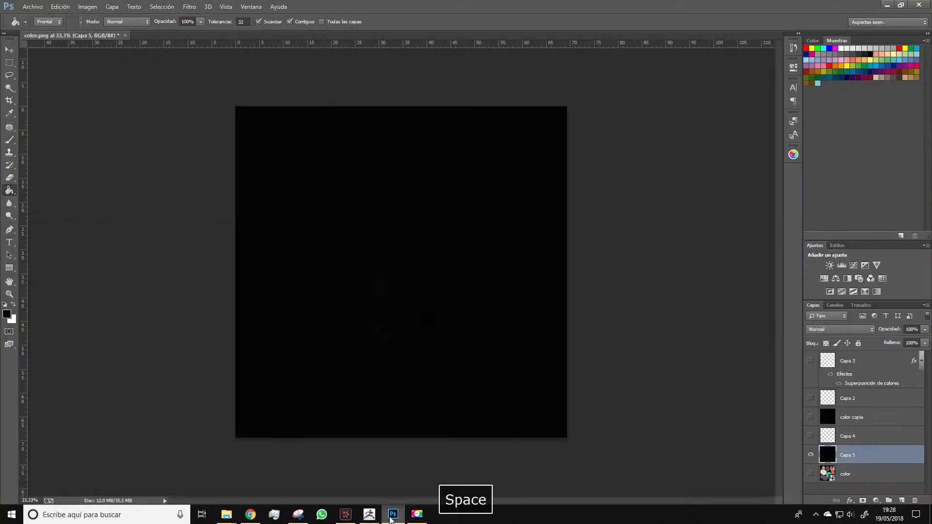
{"action": "left_click", "coordinate": [828, 473]}
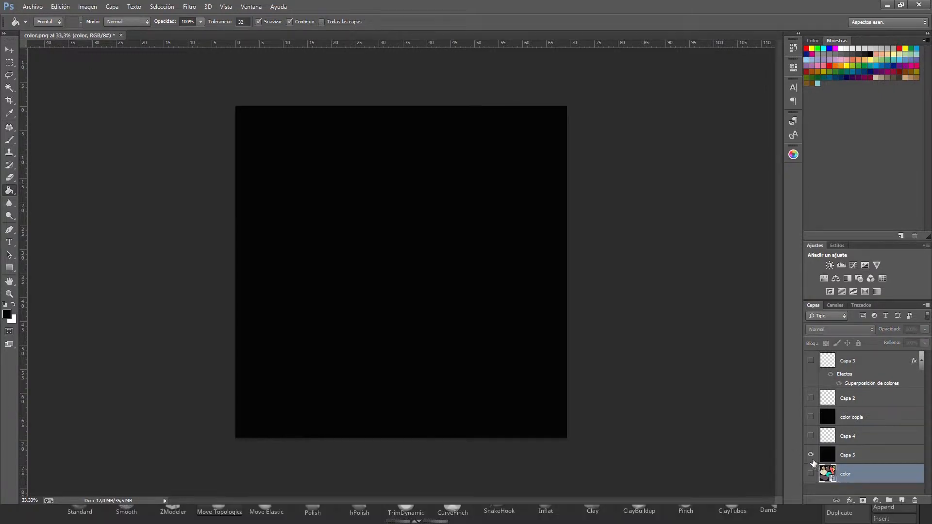
{"action": "left_click", "coordinate": [811, 454]}
{"action": "left_click", "coordinate": [810, 474]}
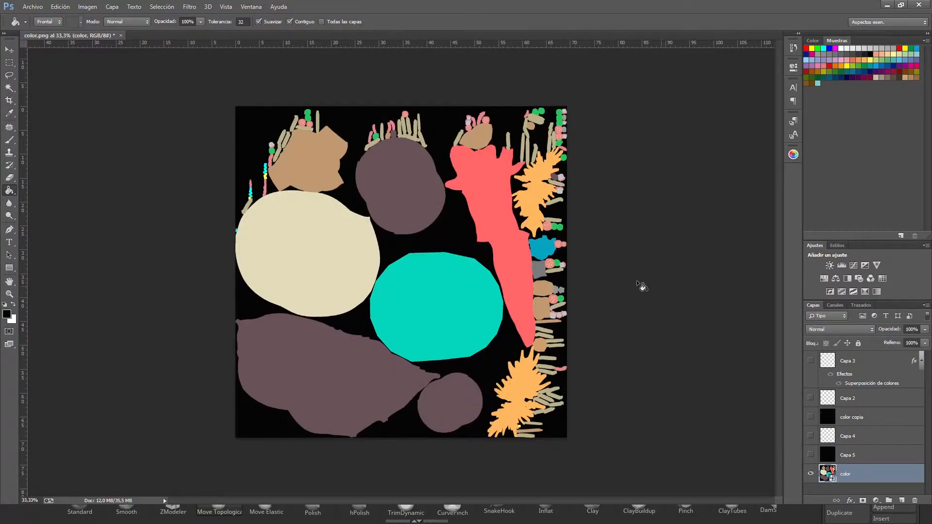
{"action": "left_click", "coordinate": [442, 269]}
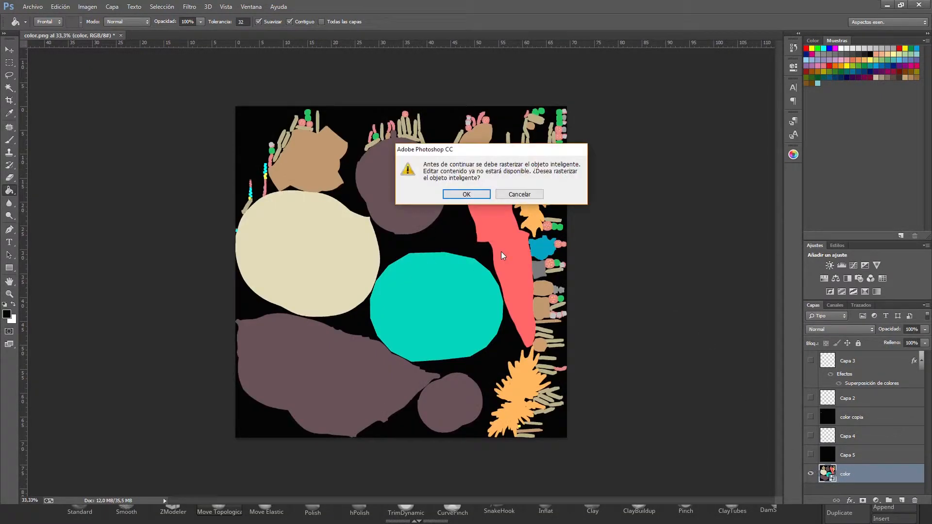
{"action": "left_click", "coordinate": [519, 195]}
{"action": "left_click", "coordinate": [485, 195]}
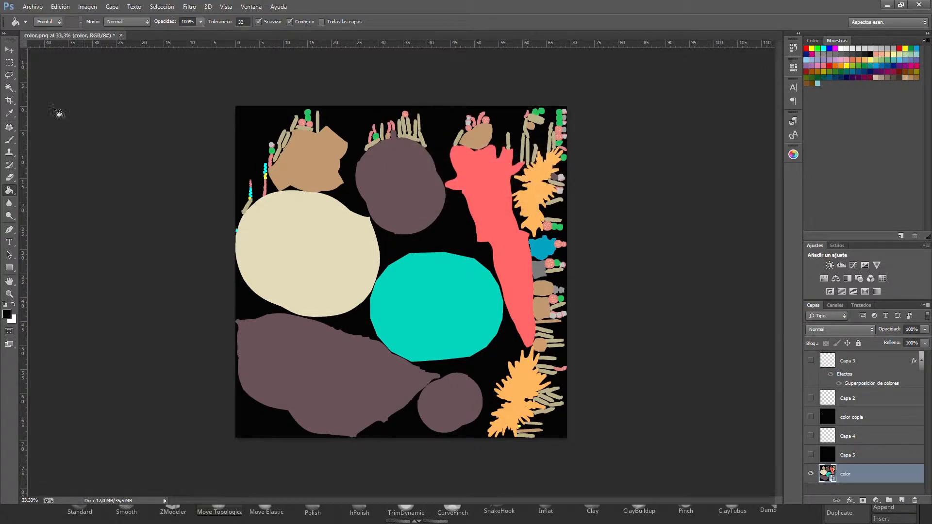
Examine the color map for yellow areas, from the left-edge strips to the islands in the lower right corner
{"action": "key", "text": "z"}
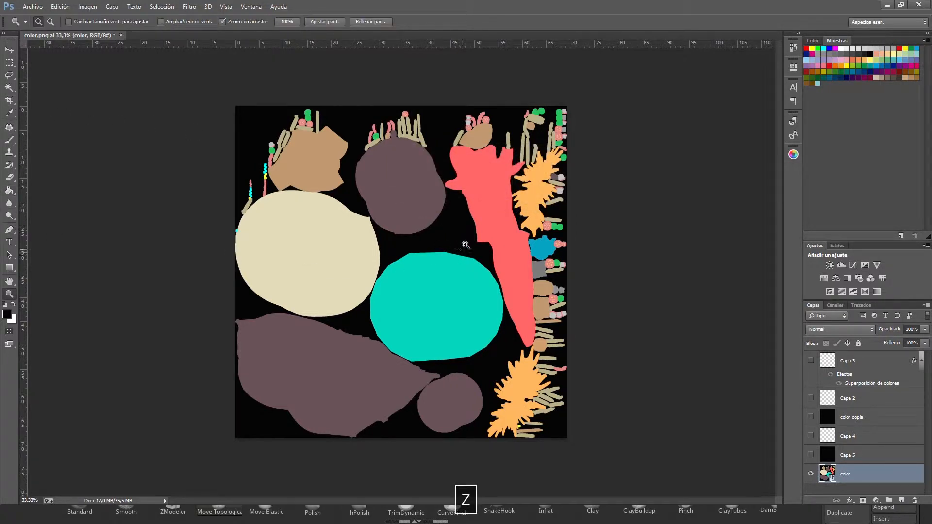
{"action": "left_click_drag", "start_coordinate": [239, 191], "coordinate": [252, 173]}
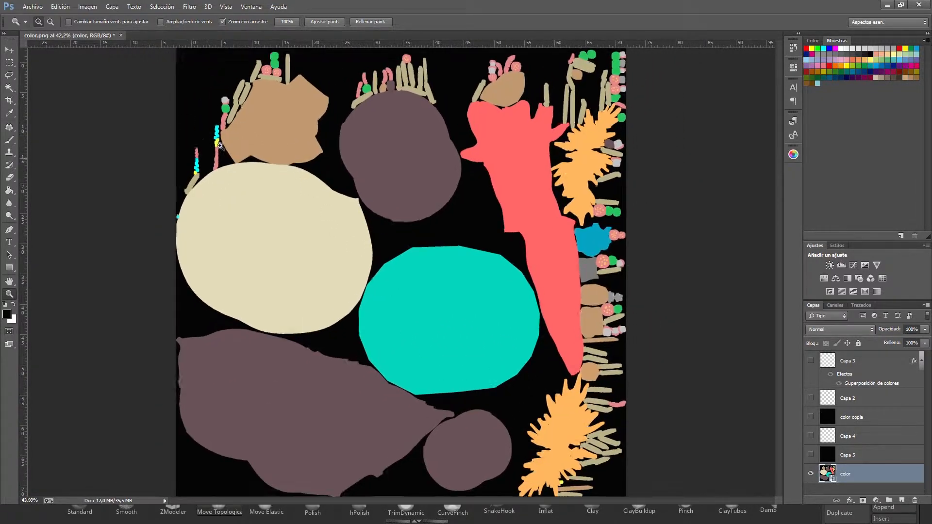
{"action": "left_click_drag", "start_coordinate": [196, 168], "coordinate": [228, 168]}
{"action": "left_click_drag", "start_coordinate": [79, 177], "coordinate": [335, 236]}
{"action": "left_click_drag", "start_coordinate": [373, 229], "coordinate": [379, 229]}
{"action": "left_click_drag", "start_coordinate": [486, 203], "coordinate": [413, 242]}
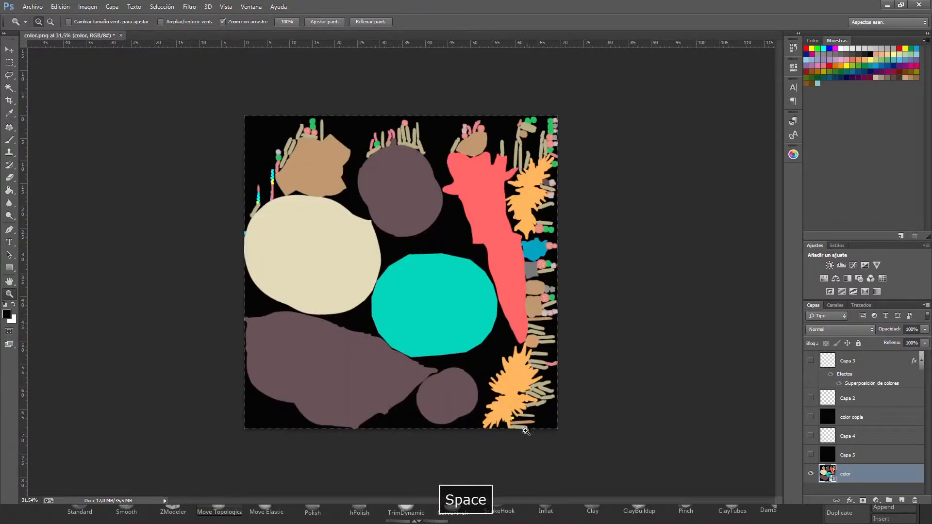
{"action": "left_click_drag", "start_coordinate": [518, 422], "coordinate": [532, 361]}
{"action": "mouse_move", "coordinate": [464, 378]}
{"action": "left_mouse_down"}
{"action": "mouse_move", "coordinate": [508, 360]}
{"action": "mouse_move", "coordinate": [457, 385]}
{"action": "left_mouse_up"}
{"action": "left_click_drag", "start_coordinate": [354, 223], "coordinate": [477, 377]}
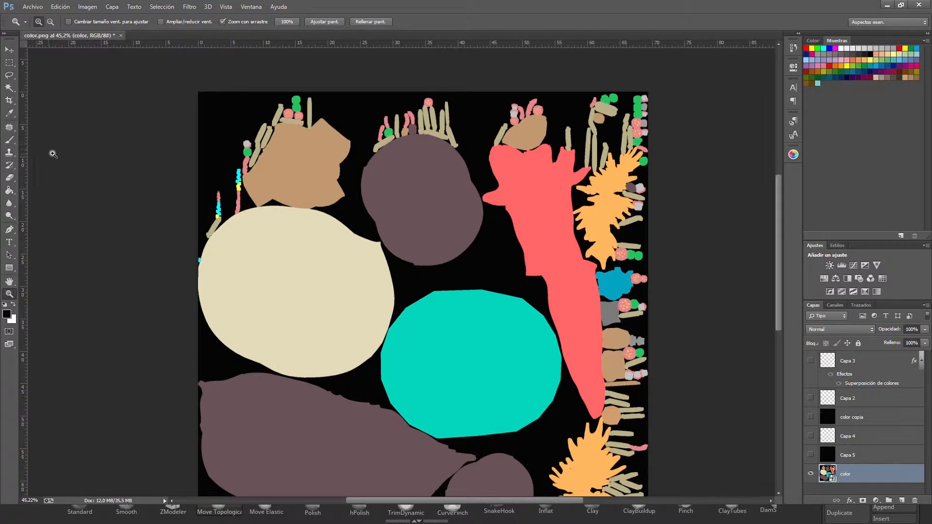
Select the yellow patches of the two strips near the map's left edge with the Magic Wand
{"action": "left_click", "coordinate": [9, 89]}
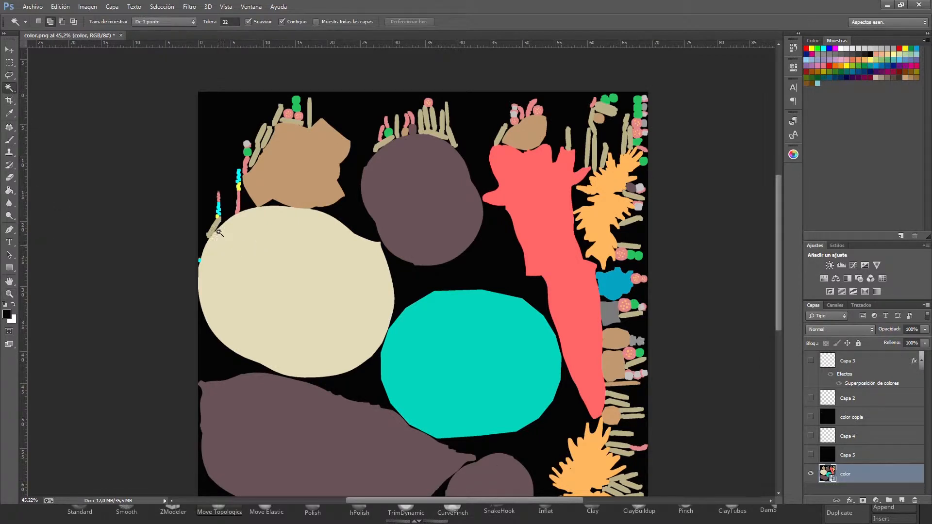
{"action": "key", "text": "z"}
{"action": "left_click_drag", "start_coordinate": [209, 210], "coordinate": [210, 211]}
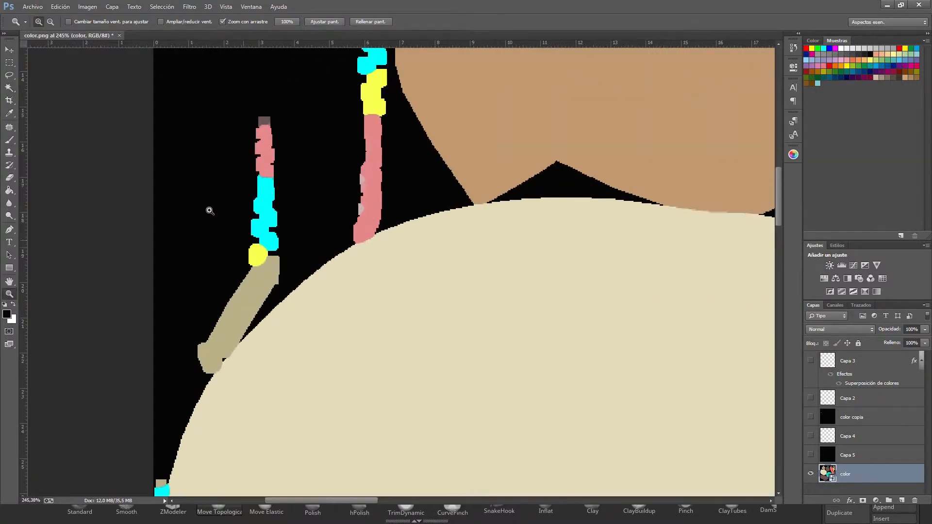
{"action": "left_click", "coordinate": [14, 86]}
{"action": "left_click", "coordinate": [259, 256]}
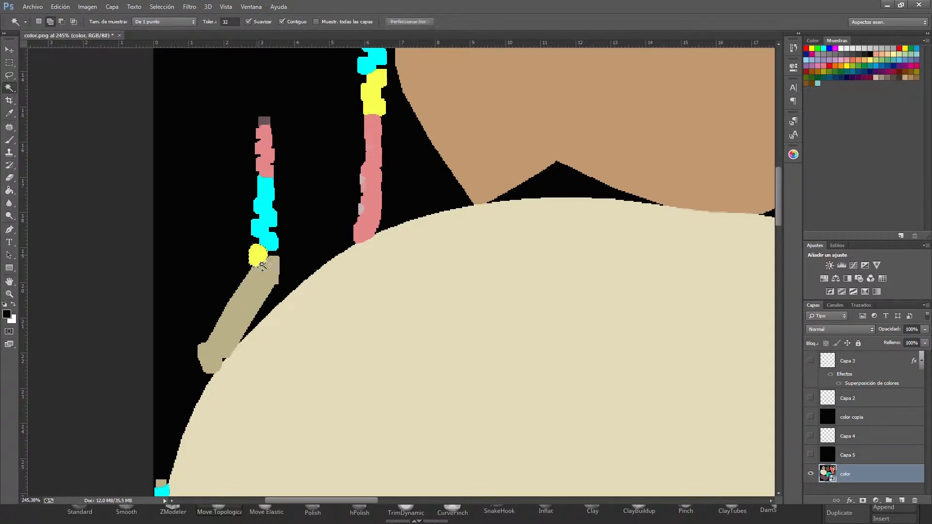
{"action": "left_click_drag", "start_coordinate": [323, 185], "coordinate": [306, 243]}
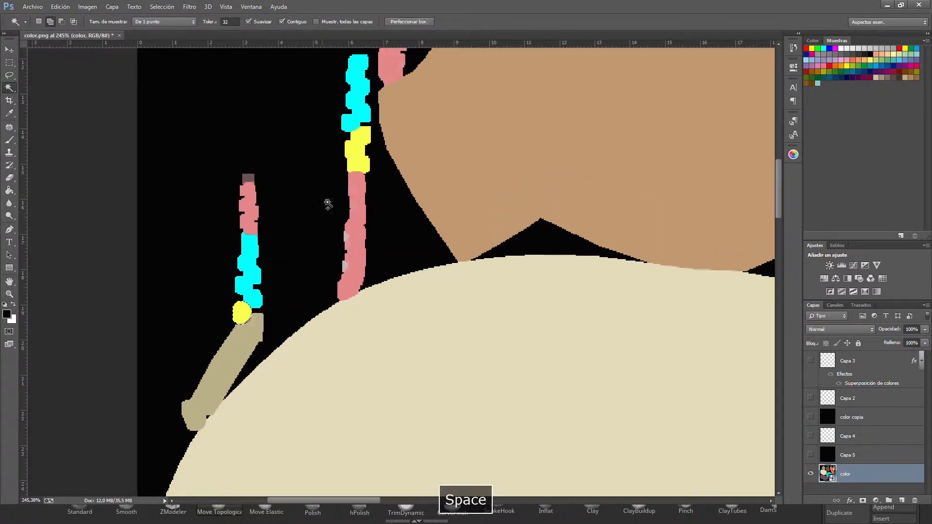
{"action": "left_click", "coordinate": [360, 162], "text": "shift"}
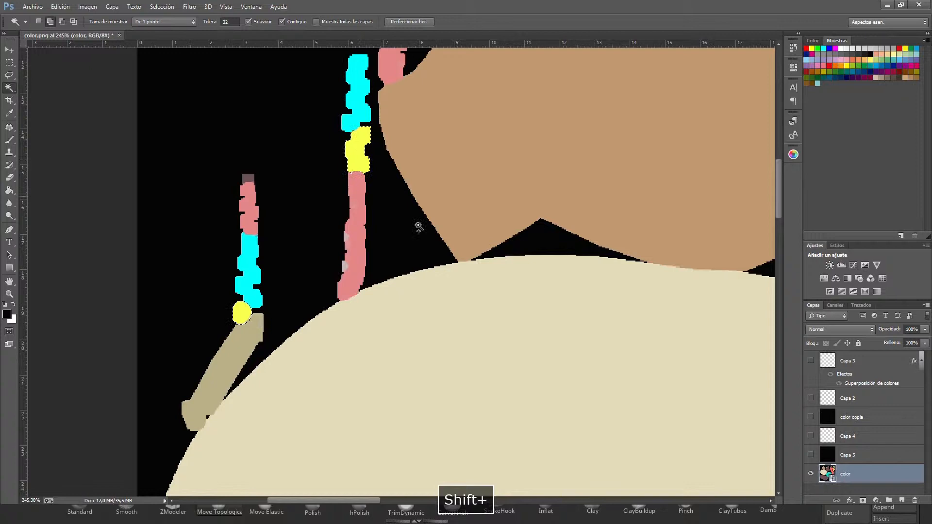
Add the small yellow patch beside the orange island in the map's lower right corner to the selection
{"action": "left_click_drag", "start_coordinate": [568, 343], "coordinate": [348, 48]}
{"action": "left_click_drag", "start_coordinate": [541, 372], "coordinate": [280, 88]}
{"action": "left_click_drag", "start_coordinate": [692, 375], "coordinate": [222, 307]}
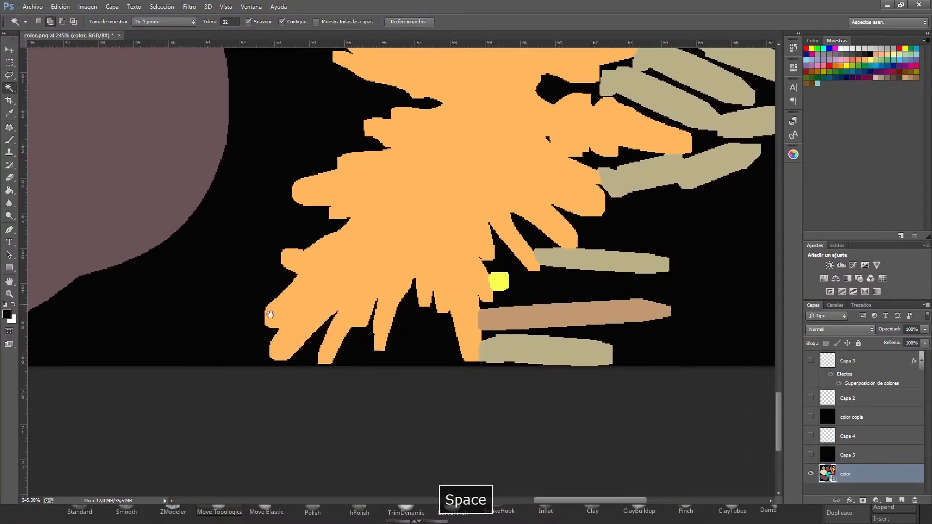
{"action": "left_click", "coordinate": [497, 281], "text": "shift"}
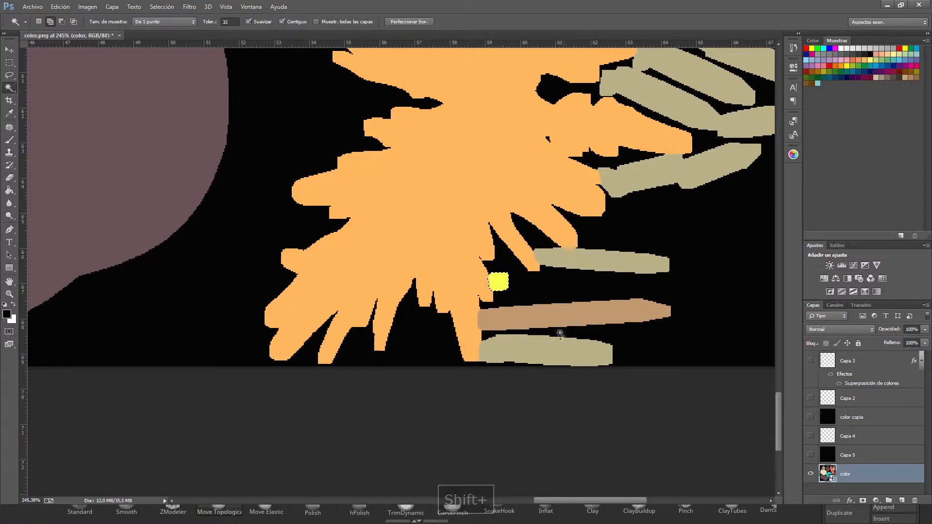
Subtract the orange edge pixels from the selected small yellow patch in the map's lower right corner with the Lasso
{"action": "key", "text": "z"}
{"action": "left_click_drag", "start_coordinate": [494, 284], "coordinate": [496, 284]}
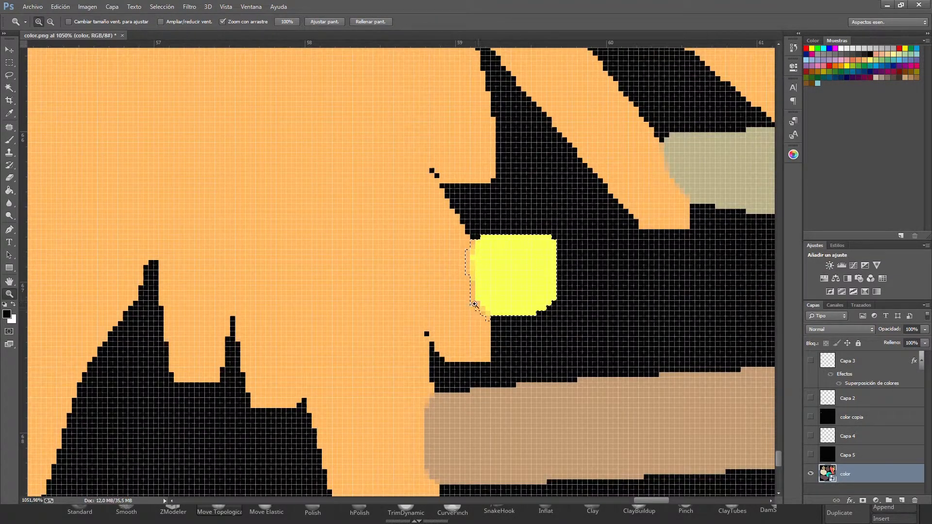
{"action": "left_click", "coordinate": [9, 76]}
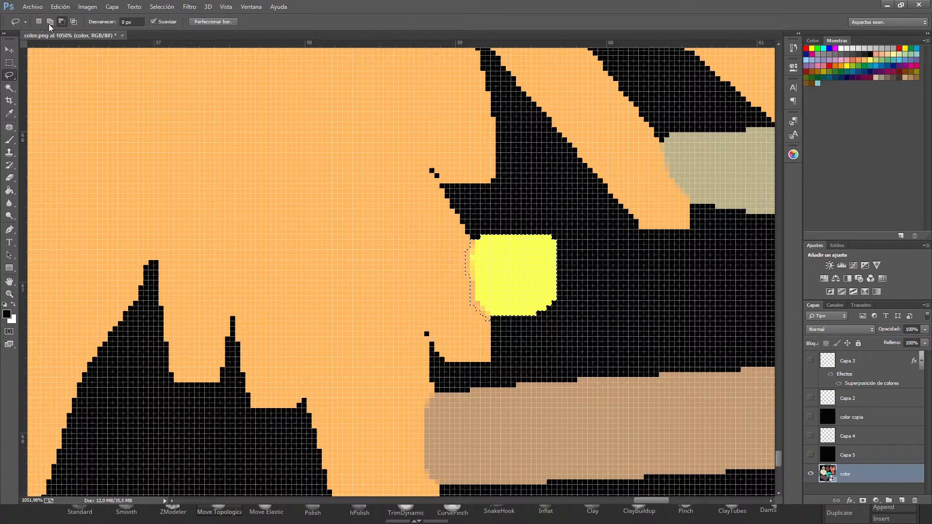
{"action": "left_click", "coordinate": [61, 22]}
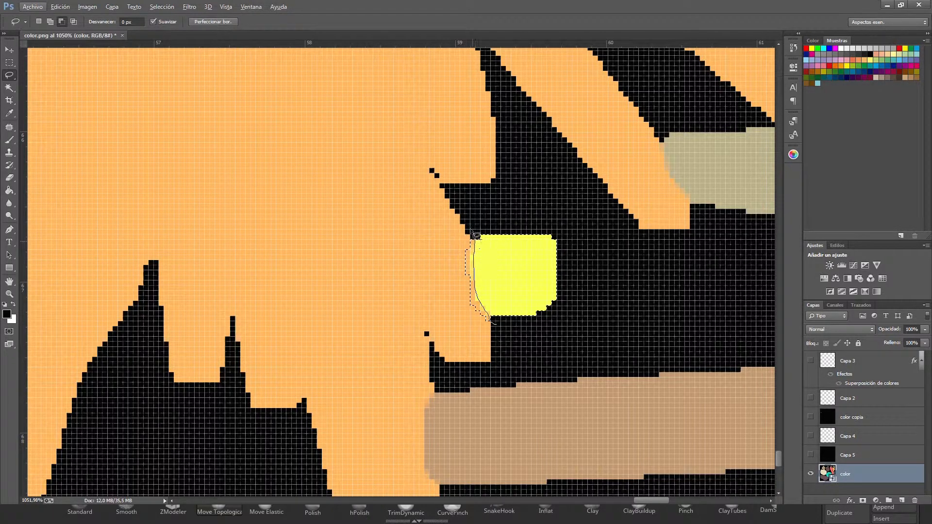
{"action": "mouse_move", "coordinate": [437, 248]}
{"action": "left_mouse_down"}
{"action": "mouse_move", "coordinate": [464, 307]}
{"action": "mouse_move", "coordinate": [501, 333]}
{"action": "left_mouse_up"}
{"action": "key", "text": "z"}
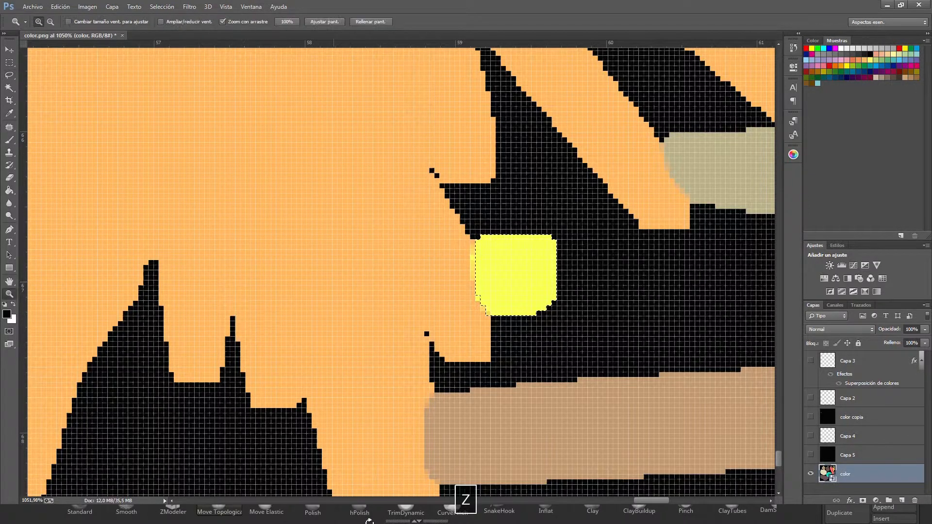
Switch to ZBrush, unhide all parts of the scene and view it as a whole
{"action": "key", "text": "super"}
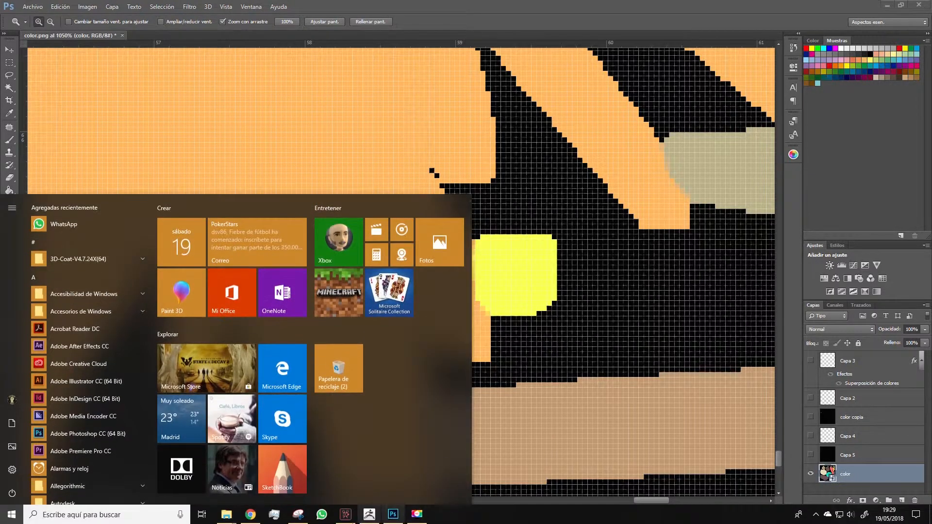
{"action": "left_click", "coordinate": [369, 514]}
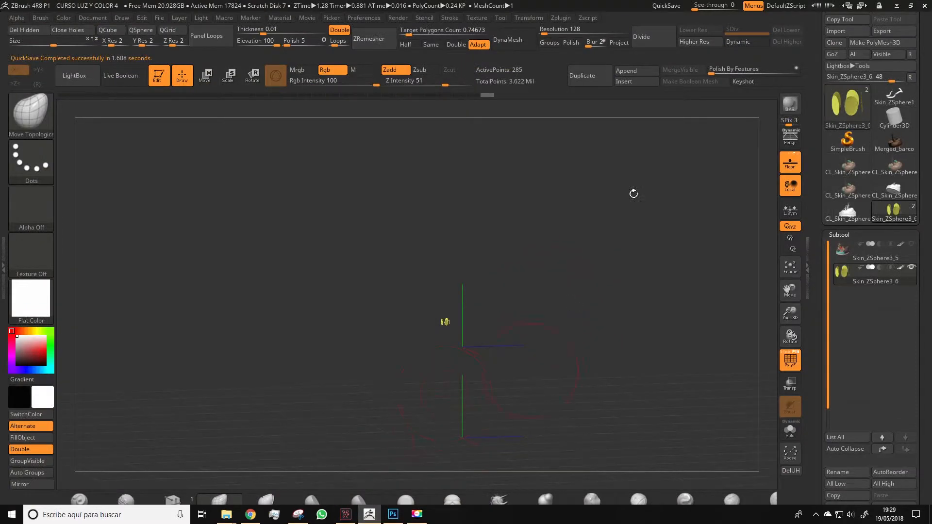
{"action": "left_click", "coordinate": [633, 222], "text": "ctrl+alt+shift"}
{"action": "left_click_drag", "start_coordinate": [664, 221], "coordinate": [685, 237]}
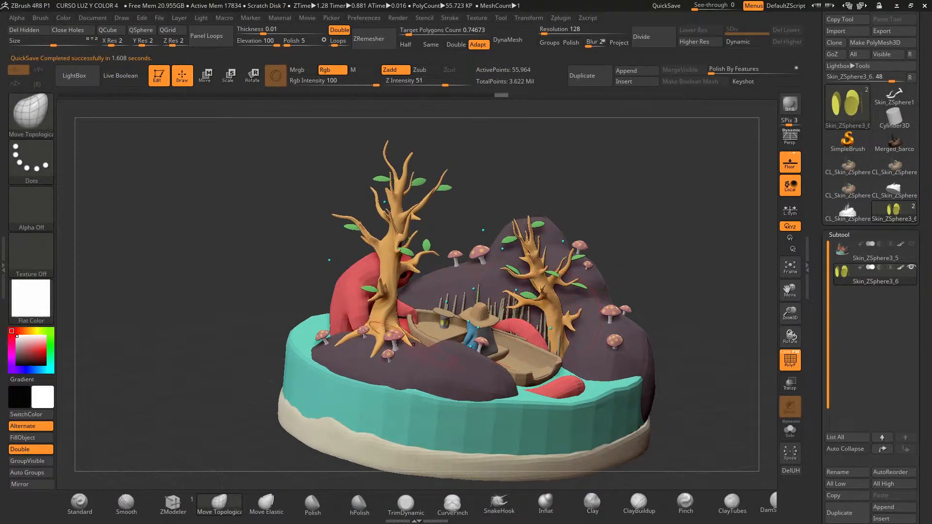
Switch back to Photoshop and bring the whole color map into view
{"action": "key", "text": "super"}
{"action": "left_click", "coordinate": [393, 515]}
{"action": "key", "text": "z"}
{"action": "left_click", "coordinate": [546, 248], "text": "alt"}
{"action": "left_click", "coordinate": [546, 249], "text": "alt"}
{"action": "left_click", "coordinate": [546, 250], "text": "alt"}
{"action": "left_click", "coordinate": [546, 251], "text": "alt"}
{"action": "left_click", "coordinate": [545, 250], "text": "alt"}
{"action": "left_click", "coordinate": [545, 251], "text": "alt"}
{"action": "left_click", "coordinate": [544, 252], "text": "alt"}
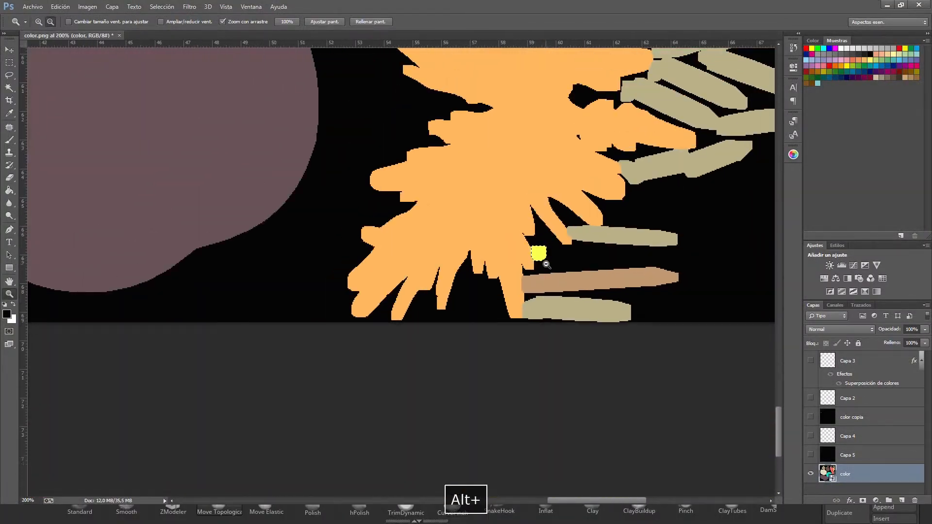
{"action": "left_click", "coordinate": [546, 262], "text": "alt"}
{"action": "left_click", "coordinate": [546, 262], "text": "alt"}
{"action": "left_click", "coordinate": [534, 255], "text": "alt"}
{"action": "left_click_drag", "start_coordinate": [499, 225], "coordinate": [508, 243]}
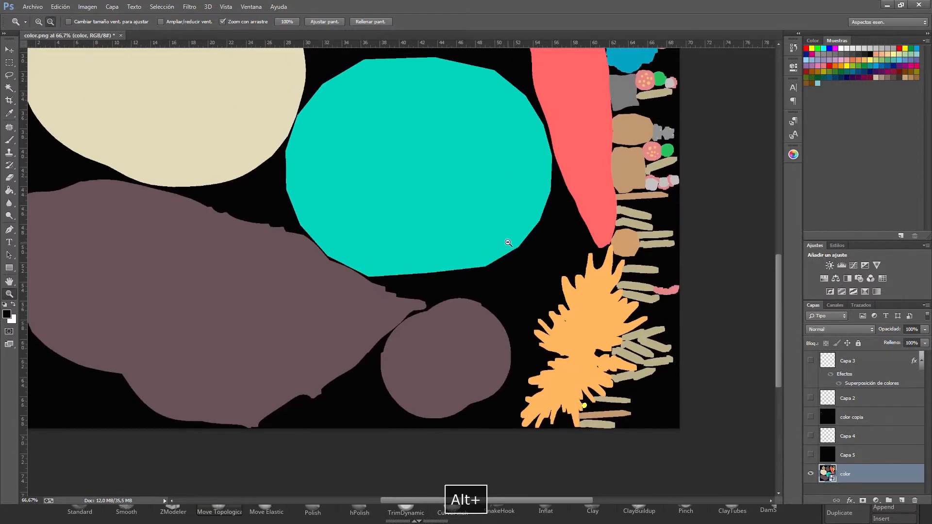
{"action": "left_click", "coordinate": [508, 243], "text": "alt"}
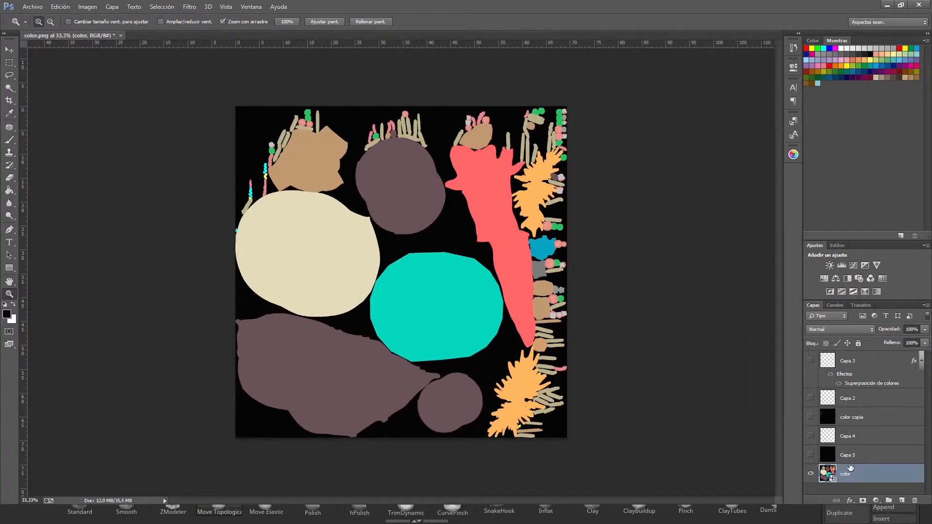
Create a new layer above the black Capa 5 layer and paste the selected yellow patches from the color layer into it
{"action": "left_click", "coordinate": [902, 501]}
{"action": "left_click_drag", "start_coordinate": [846, 475], "coordinate": [845, 446]}
{"action": "left_click", "coordinate": [849, 493]}
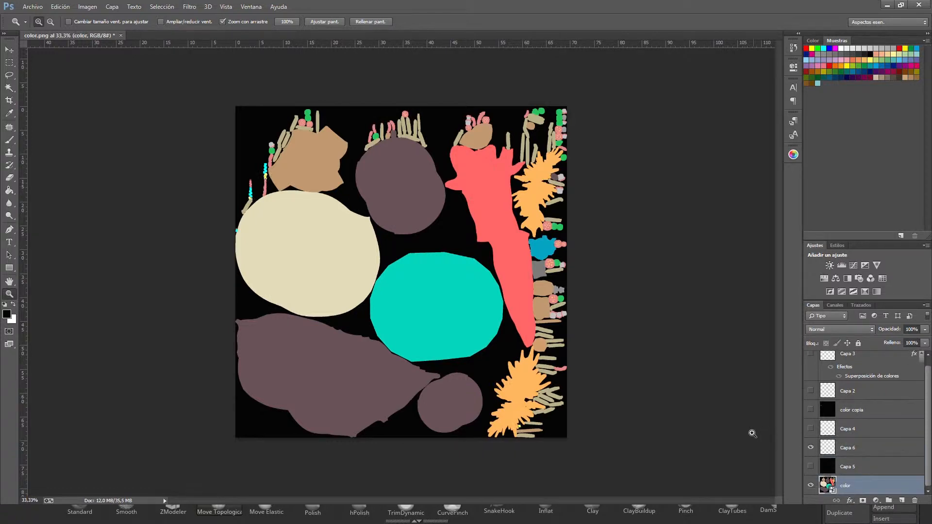
{"action": "key", "text": "ctrl+c"}
{"action": "left_click", "coordinate": [853, 449]}
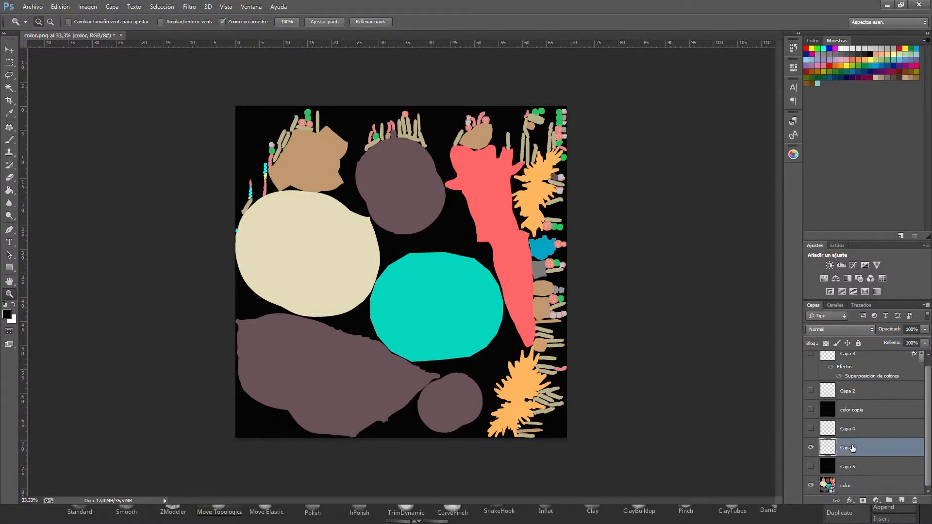
{"action": "key", "text": "ctrl+v"}
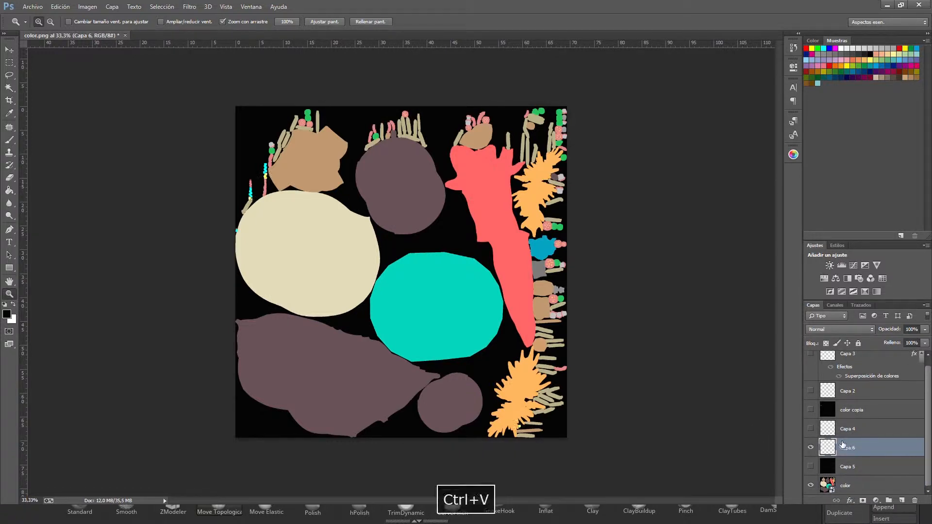
Hide the color layer and Capa 6, and show Capa 5, color copia and Capa 2
{"action": "left_click", "coordinate": [810, 487]}
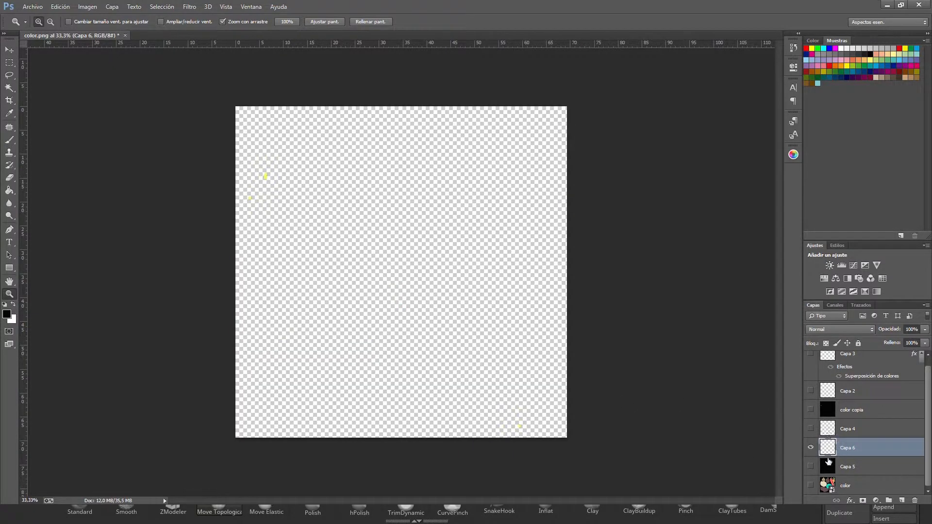
{"action": "left_click", "coordinate": [811, 466]}
{"action": "left_click", "coordinate": [811, 411]}
Delete the layers Capa 4 and Capa 6
{"action": "left_click", "coordinate": [848, 431]}
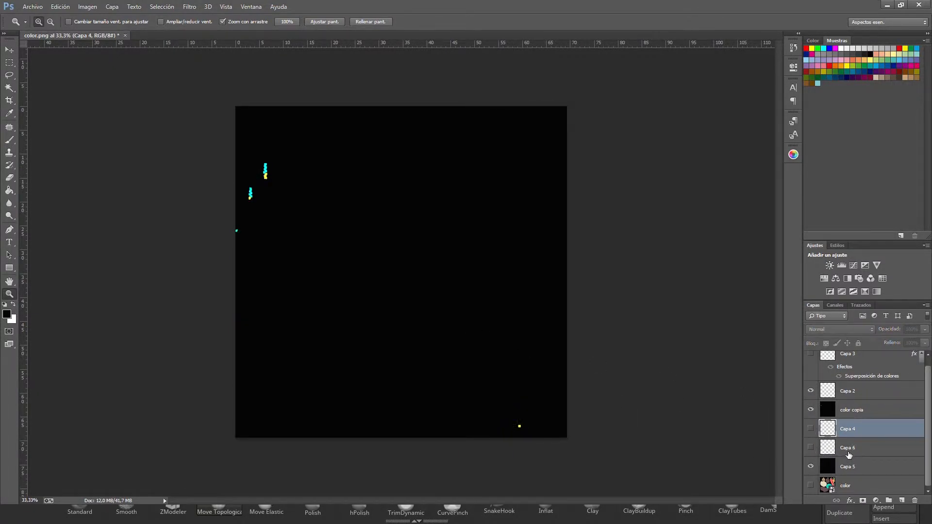
{"action": "left_click", "coordinate": [848, 451], "text": "ctrl"}
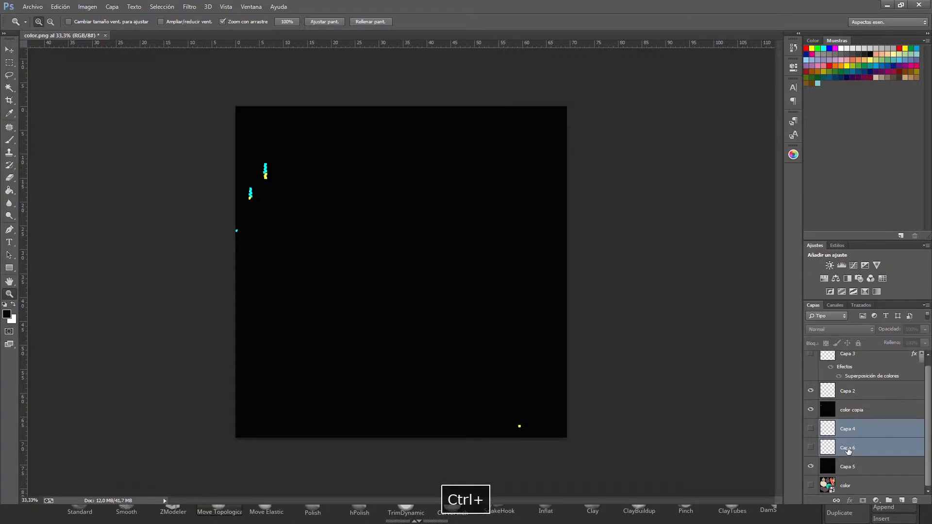
{"action": "key", "text": "Delete"}
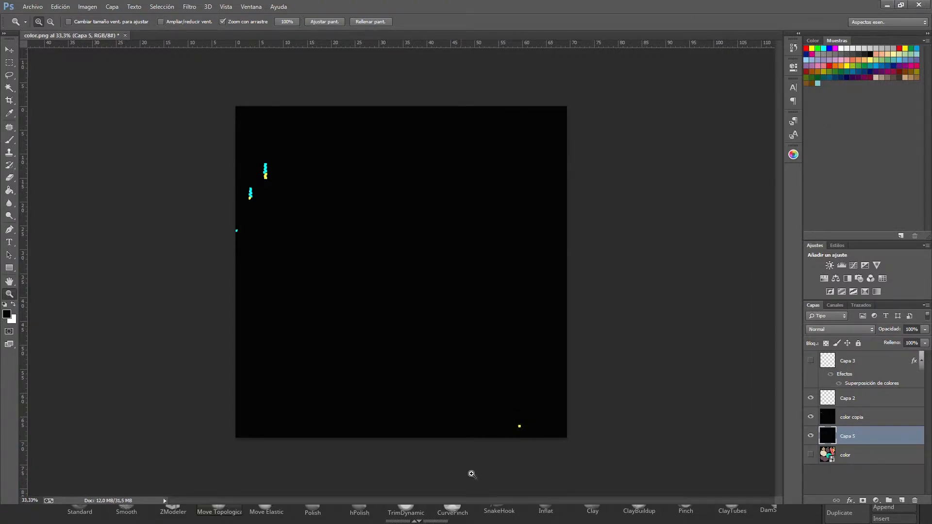
Leave only the color layer visible and examine the spotted mushroom islands near the map's upper edge
{"action": "key", "text": "super"}
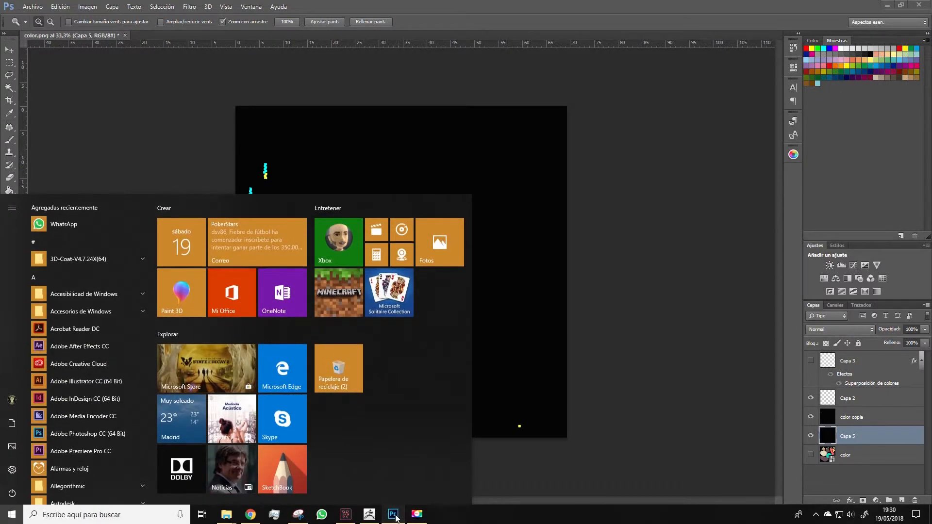
{"action": "left_click", "coordinate": [395, 519]}
{"action": "key", "text": "space"}
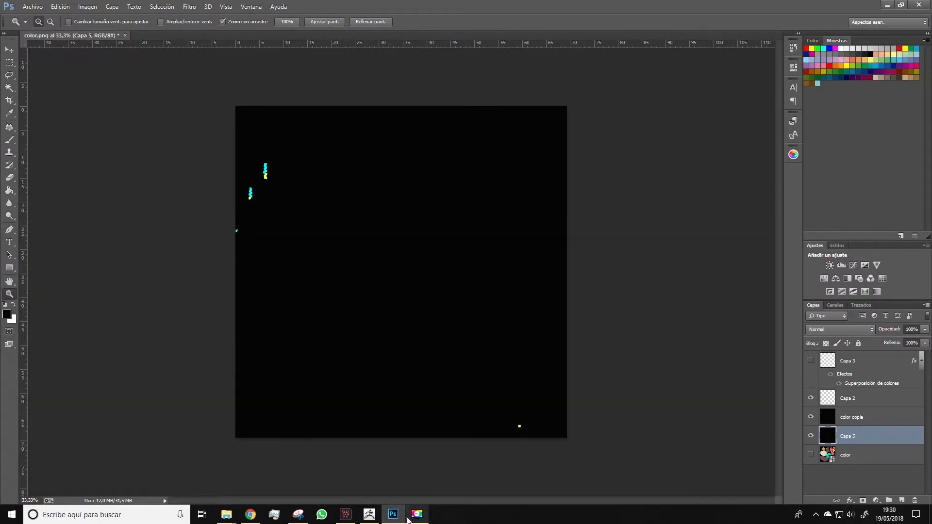
{"action": "left_click", "coordinate": [811, 455]}
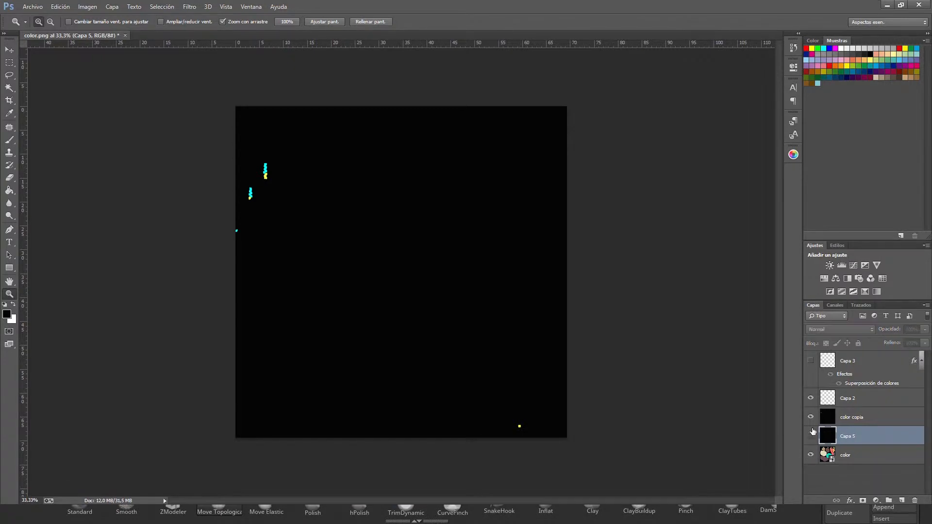
{"action": "left_click_drag", "start_coordinate": [811, 436], "coordinate": [811, 408]}
{"action": "left_click_drag", "start_coordinate": [284, 111], "coordinate": [330, 85]}
{"action": "key", "text": "space"}
{"action": "left_click_drag", "start_coordinate": [574, 104], "coordinate": [296, 148]}
{"action": "left_click_drag", "start_coordinate": [636, 226], "coordinate": [549, 246]}
{"action": "left_click_drag", "start_coordinate": [496, 212], "coordinate": [541, 185]}
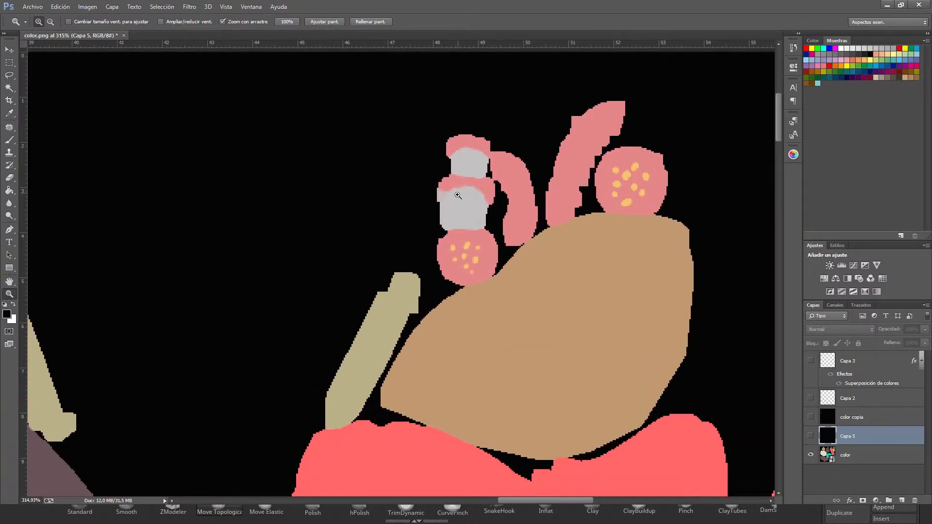
Switch to ZBrush, isolate the mushrooms to inspect their spotted caps closely, and unhide the rest of the scene
{"action": "key", "text": "super"}
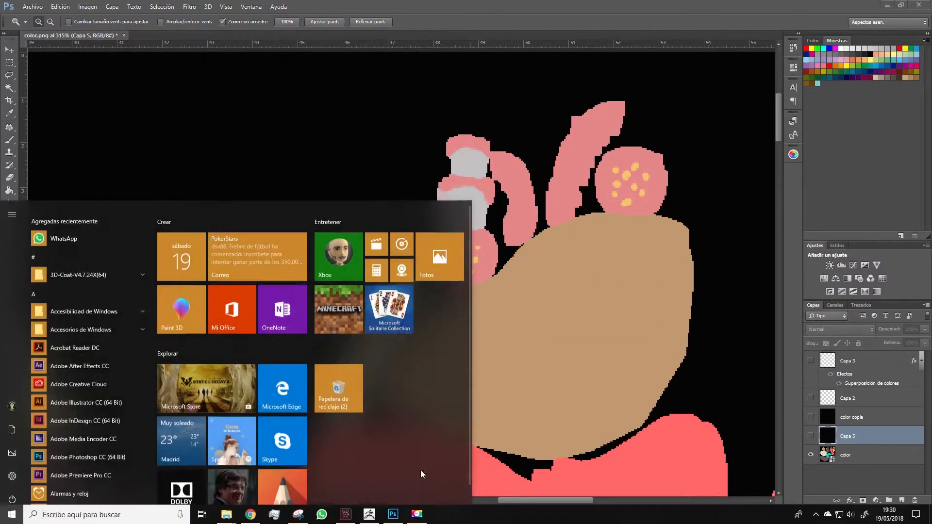
{"action": "left_click", "coordinate": [372, 515]}
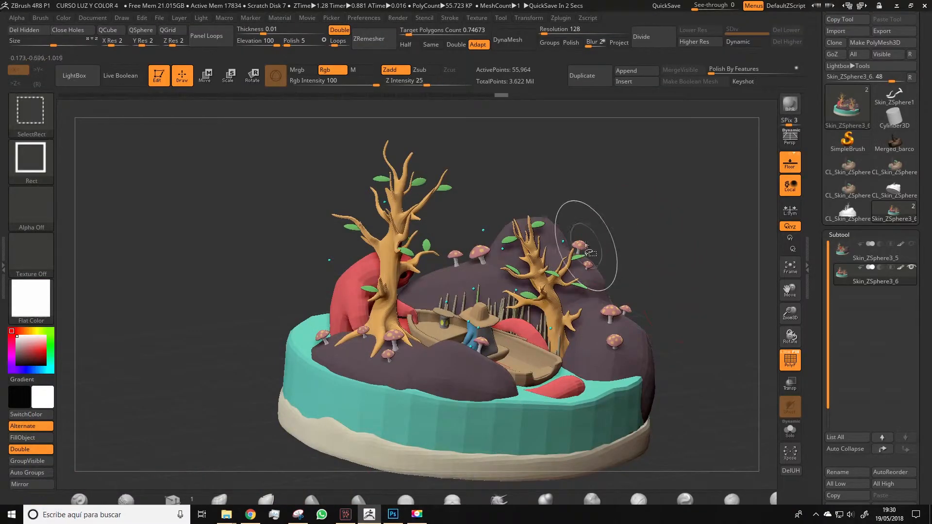
{"action": "left_click", "coordinate": [580, 246], "text": "ctrl+shift"}
{"action": "left_click_drag", "start_coordinate": [790, 312], "coordinate": [789, 374]}
{"action": "left_click_drag", "start_coordinate": [479, 335], "coordinate": [480, 390]}
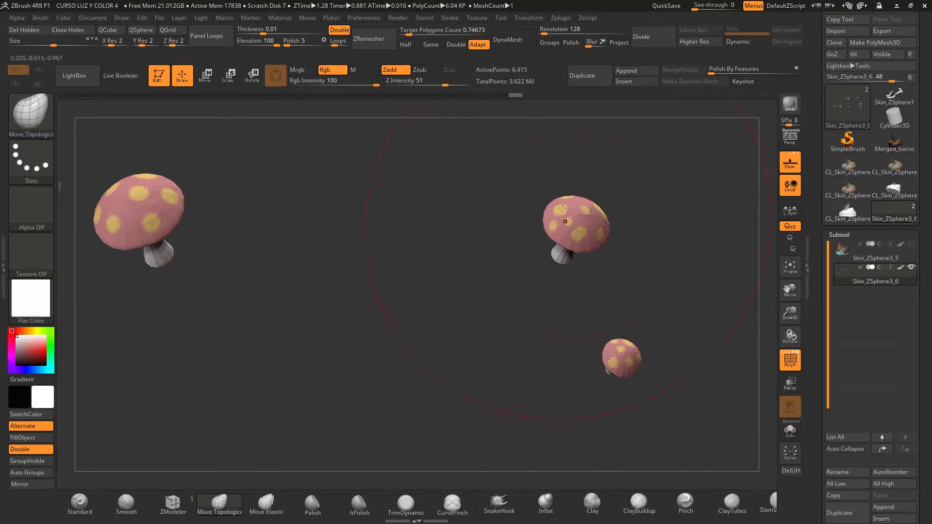
{"action": "left_click_drag", "start_coordinate": [497, 287], "coordinate": [506, 243]}
{"action": "left_click", "coordinate": [457, 303], "text": "ctrl+shift"}
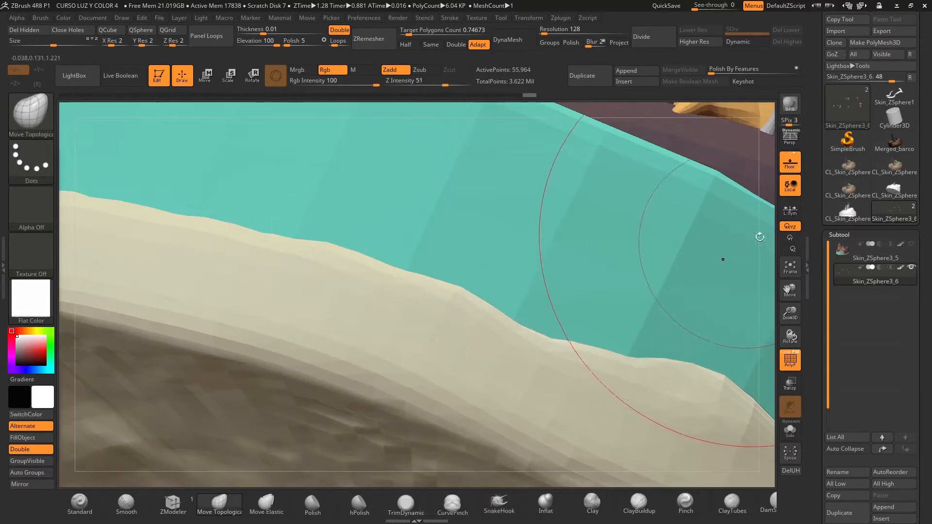
Hide the scene's large base, water and dark terrain pieces one at a time
{"action": "left_click_drag", "start_coordinate": [794, 291], "coordinate": [682, 440]}
{"action": "mouse_move", "coordinate": [437, 310]}
{"action": "left_mouse_down"}
{"action": "mouse_move", "coordinate": [432, 303]}
{"action": "mouse_move", "coordinate": [438, 310]}
{"action": "left_mouse_up"}
{"action": "left_click", "coordinate": [337, 365], "text": "ctrl+alt+shift"}
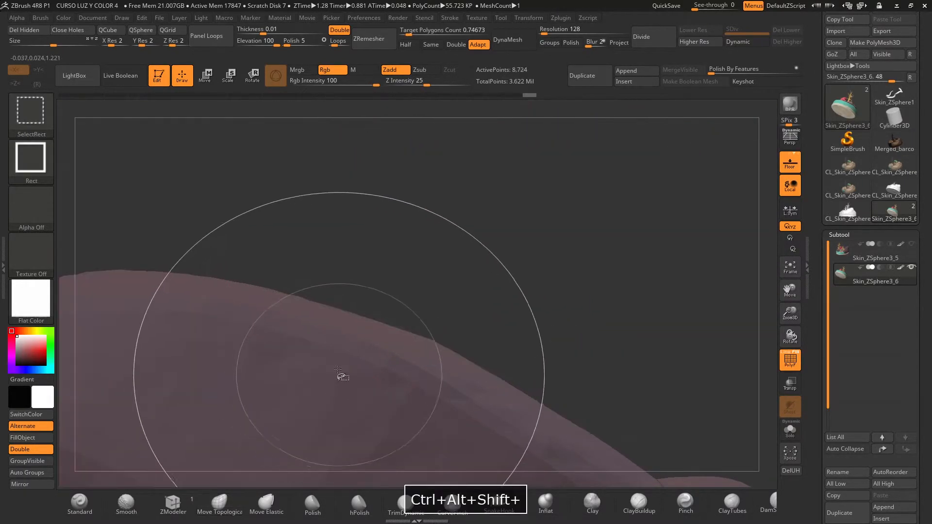
{"action": "left_click", "coordinate": [335, 377], "text": "ctrl+alt+shift"}
{"action": "left_click", "coordinate": [326, 380], "text": "ctrl+alt+shift"}
{"action": "left_click", "coordinate": [322, 344], "text": "ctrl+alt+shift"}
{"action": "left_click", "coordinate": [233, 243], "text": "ctrl+alt+shift"}
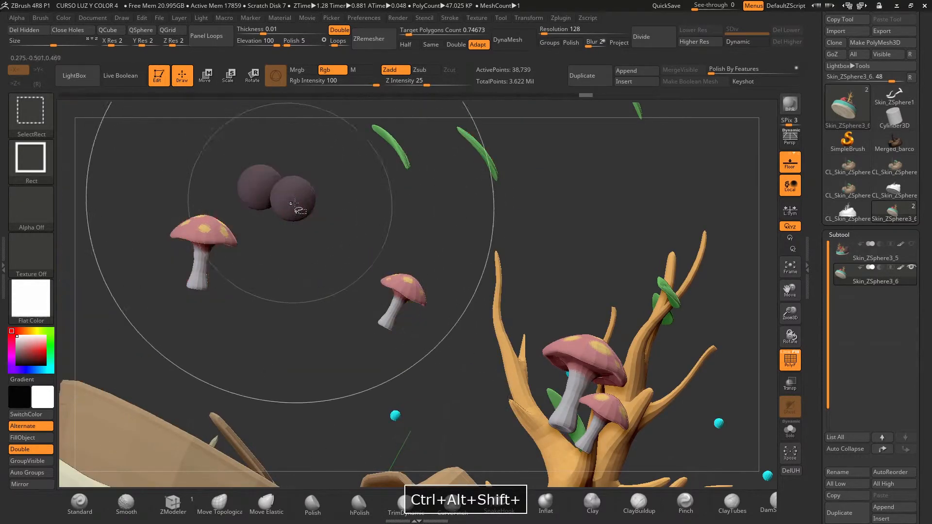
Hide one of the small dark spheres, the green leaves and the orange trees around the mushrooms
{"action": "left_click", "coordinate": [298, 196], "text": "ctrl+alt+shift"}
{"action": "left_click", "coordinate": [401, 150], "text": "ctrl+alt+shift"}
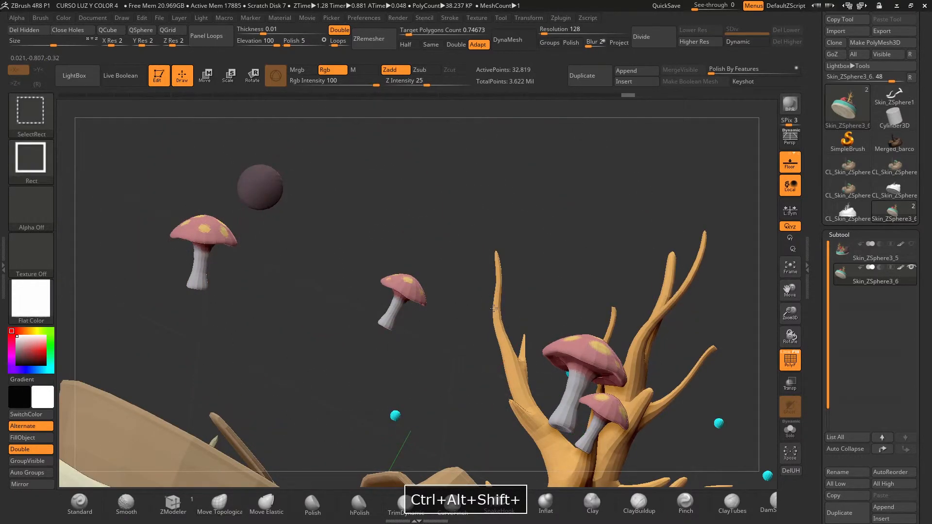
{"action": "left_click", "coordinate": [500, 315], "text": "ctrl+alt+shift"}
{"action": "left_click_drag", "start_coordinate": [298, 314], "coordinate": [328, 390]}
{"action": "left_click", "coordinate": [329, 426], "text": "ctrl+alt+shift"}
{"action": "left_click", "coordinate": [326, 455], "text": "ctrl+alt+shift"}
Examine the remaining mushrooms, cyan spheres and boat lantern from several angles, and unhide the whole scene
{"action": "mouse_move", "coordinate": [478, 399]}
{"action": "left_mouse_down"}
{"action": "mouse_move", "coordinate": [494, 338]}
{"action": "mouse_move", "coordinate": [498, 377]}
{"action": "mouse_move", "coordinate": [706, 379]}
{"action": "left_mouse_up"}
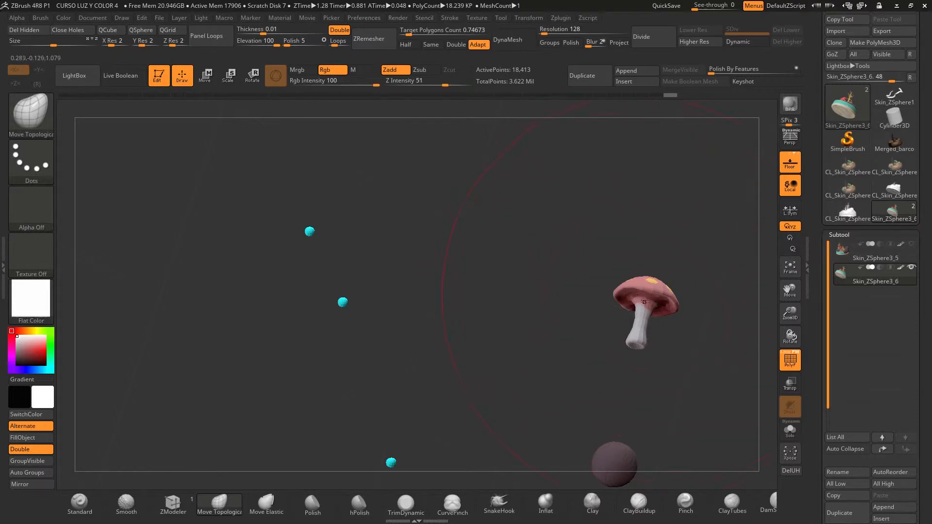
{"action": "left_click_drag", "start_coordinate": [561, 258], "coordinate": [567, 296]}
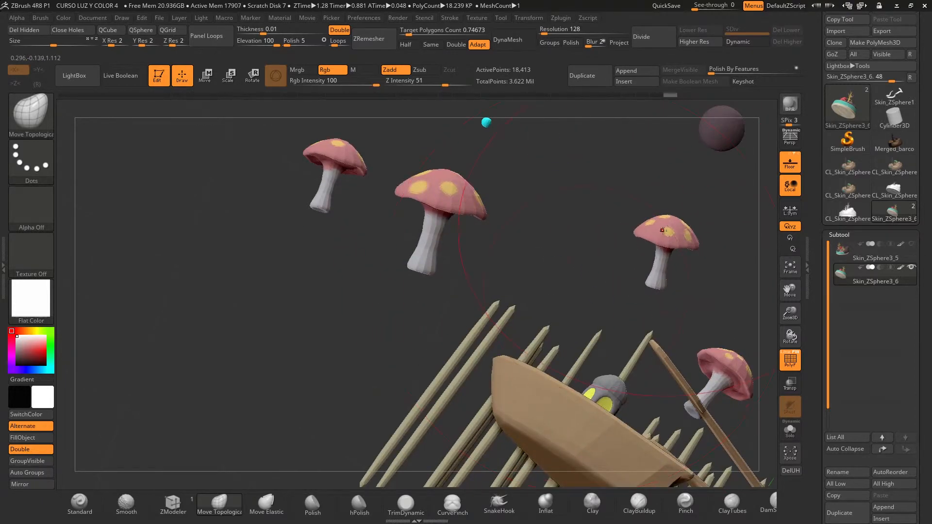
{"action": "left_click_drag", "start_coordinate": [600, 256], "coordinate": [603, 234]}
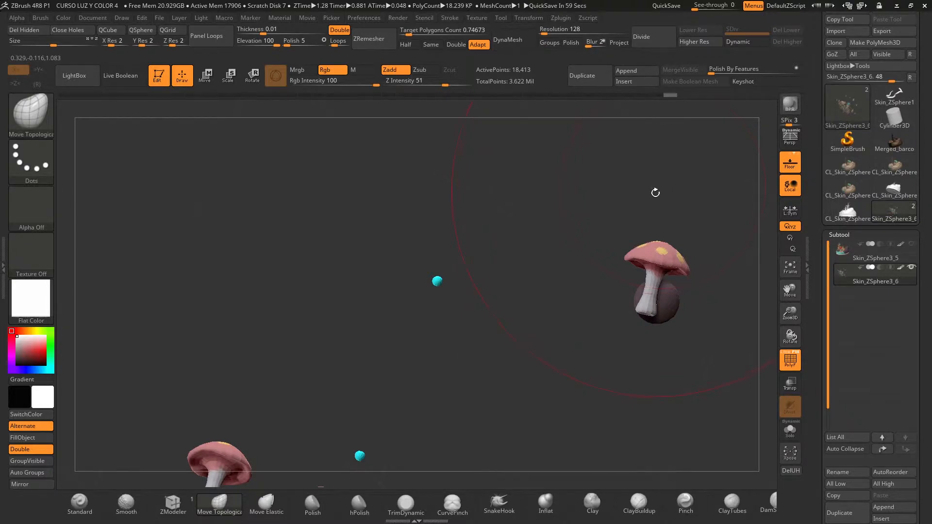
{"action": "left_click", "coordinate": [601, 216], "text": "ctrl+shift"}
{"action": "left_click_drag", "start_coordinate": [790, 313], "coordinate": [779, 219]}
Return to Photoshop and view the islands across the upper part of the color map
{"action": "left_click", "coordinate": [896, 5]}
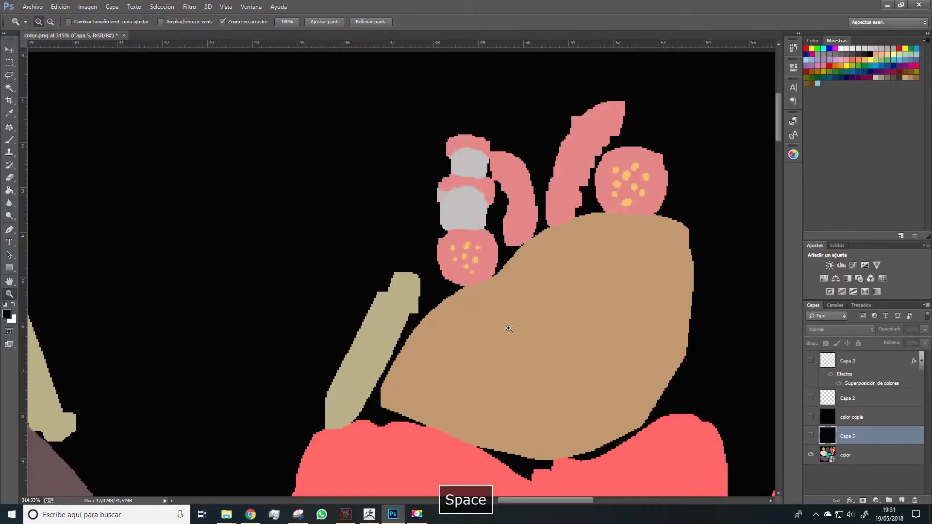
{"action": "key", "text": "z"}
{"action": "scroll", "coordinate": [360, 316], "scroll_direction": "down", "scroll_amount": 5, "text": "alt"}
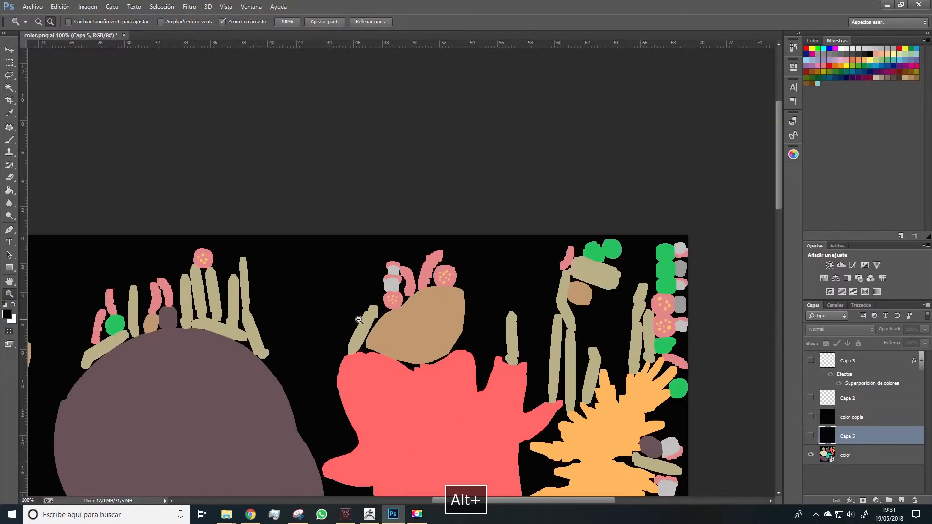
Switch to ZBrush and view the full boat scene from above
{"action": "left_click", "coordinate": [345, 514]}
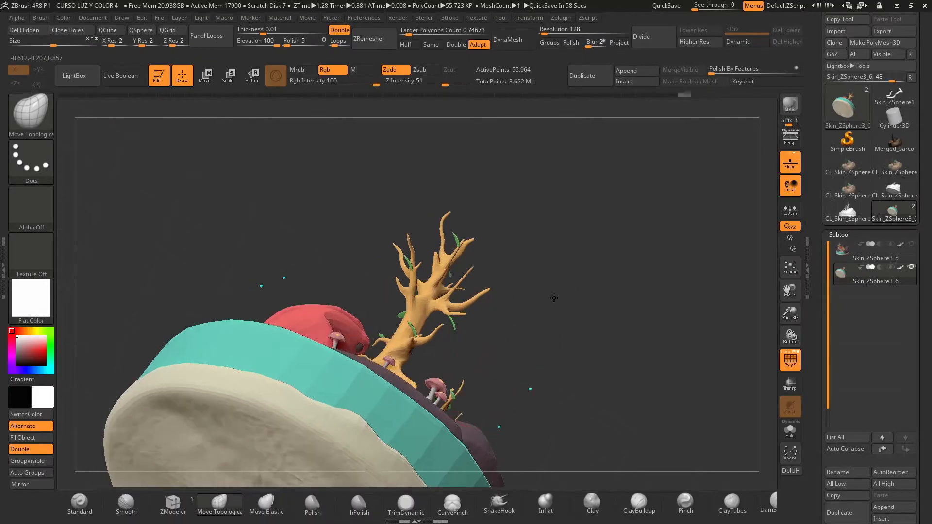
{"action": "left_click_drag", "start_coordinate": [652, 265], "coordinate": [650, 285], "text": "shift"}
{"action": "left_click_drag", "start_coordinate": [650, 285], "coordinate": [691, 311]}
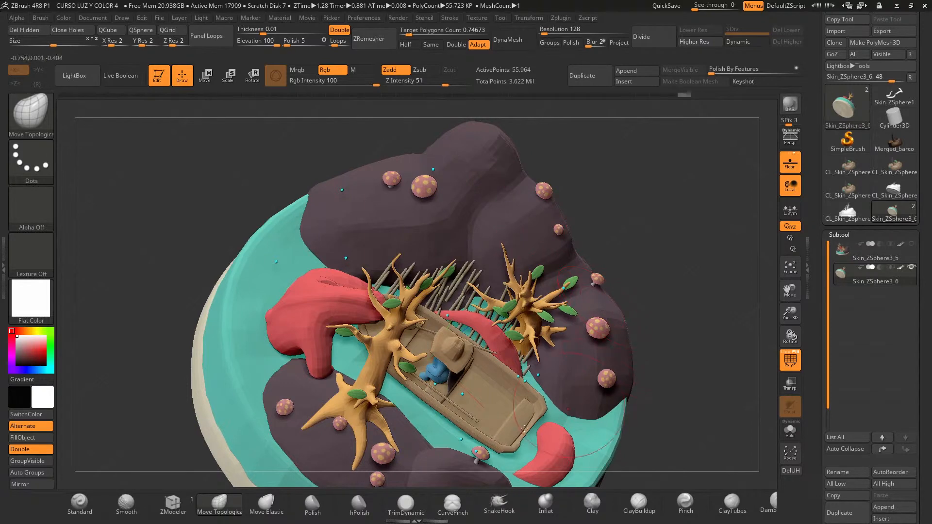
Return to Photoshop and, on the color layer, select the pink band beside the grey shape near the brown island with the Magic Wand
{"action": "left_click_drag", "start_coordinate": [169, 220], "coordinate": [168, 198], "text": "shift"}
{"action": "left_click_drag", "start_coordinate": [659, 221], "coordinate": [660, 239], "text": "alt"}
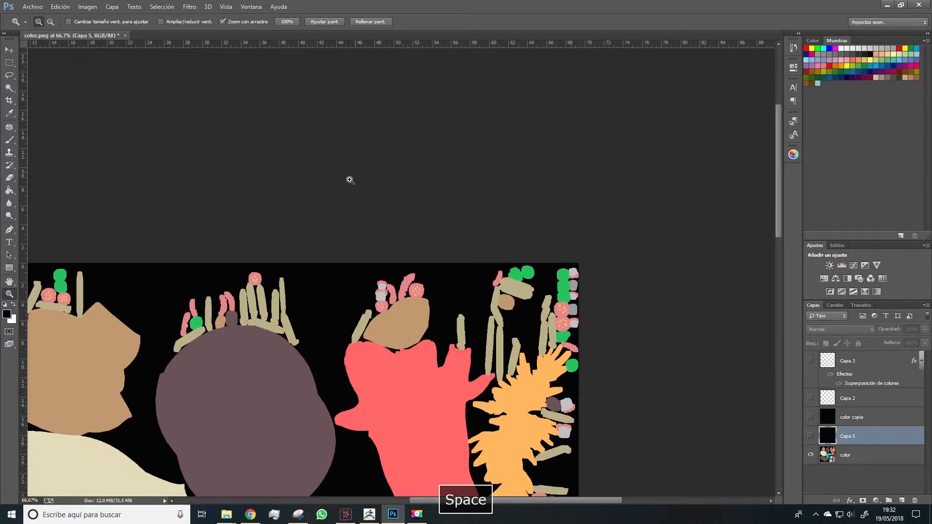
{"action": "left_click_drag", "start_coordinate": [351, 180], "coordinate": [607, 80]}
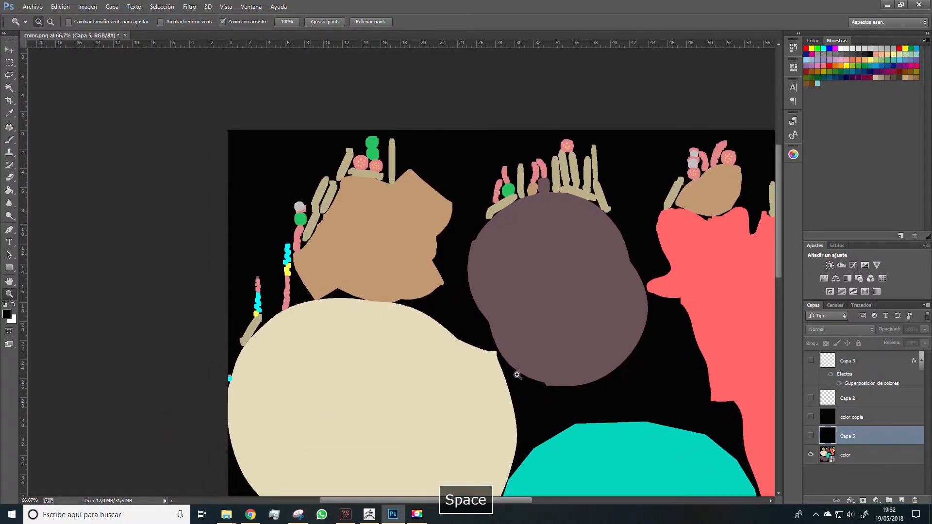
{"action": "left_click", "coordinate": [853, 457]}
{"action": "left_click", "coordinate": [324, 200]}
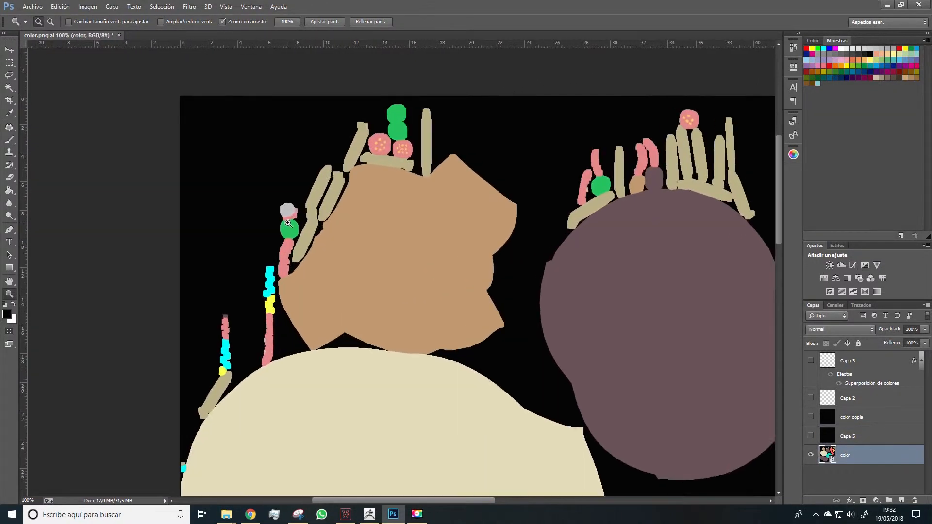
{"action": "left_click", "coordinate": [323, 200]}
{"action": "key", "text": "w"}
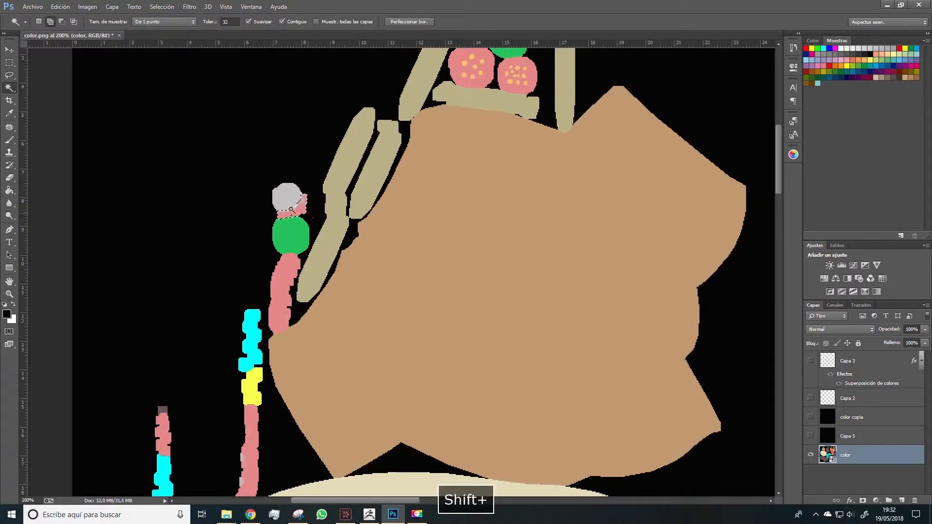
Add the pink bands around the two grey shapes above the red island to the selection, and subtract the neighbouring pink strip with the Lasso
{"action": "left_click_drag", "start_coordinate": [444, 133], "coordinate": [300, 168]}
{"action": "left_click_drag", "start_coordinate": [500, 260], "coordinate": [215, 316]}
{"action": "left_click_drag", "start_coordinate": [538, 225], "coordinate": [409, 239]}
{"action": "left_click_drag", "start_coordinate": [503, 237], "coordinate": [436, 164]}
{"action": "mouse_move", "coordinate": [543, 240]}
{"action": "left_mouse_down"}
{"action": "mouse_move", "coordinate": [255, 228]}
{"action": "mouse_move", "coordinate": [193, 283]}
{"action": "left_mouse_up"}
{"action": "left_click_drag", "start_coordinate": [422, 163], "coordinate": [433, 208]}
{"action": "left_click", "coordinate": [506, 186], "text": "shift"}
{"action": "key", "text": "l"}
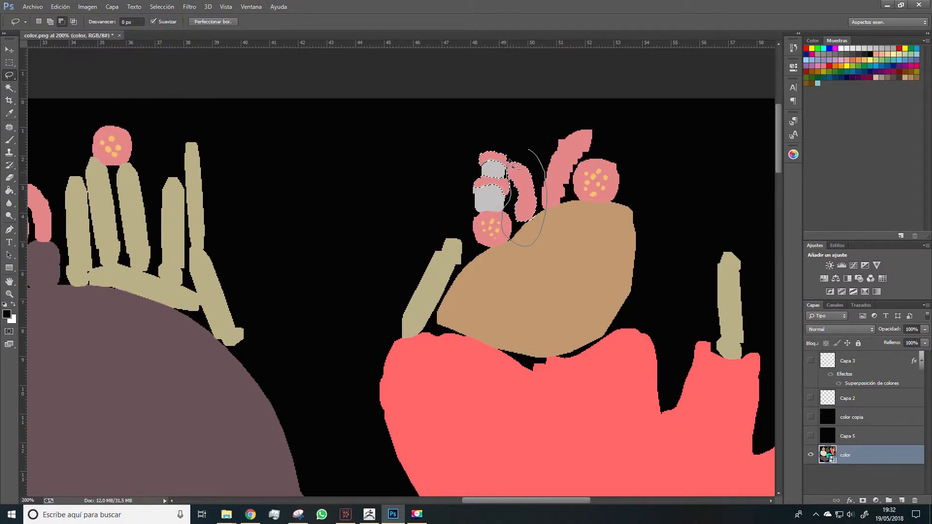
{"action": "left_click_drag", "start_coordinate": [532, 141], "coordinate": [529, 144], "text": "alt"}
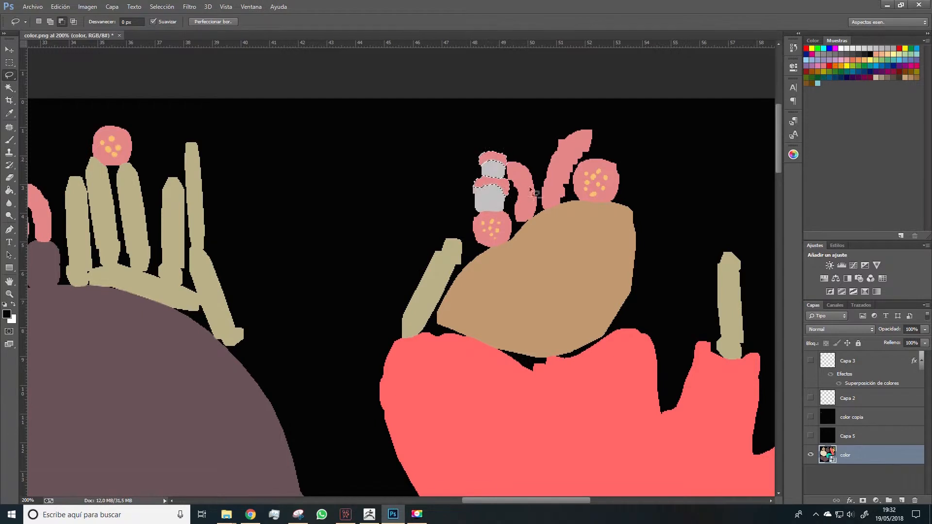
{"action": "left_click_drag", "start_coordinate": [599, 210], "coordinate": [532, 203]}
Add the pink bands beside the grey shapes in the map's upper right corner to the selection, and exclude the two spotted mushroom caps
{"action": "left_click", "coordinate": [9, 87]}
{"action": "left_click_drag", "start_coordinate": [596, 212], "coordinate": [217, 231]}
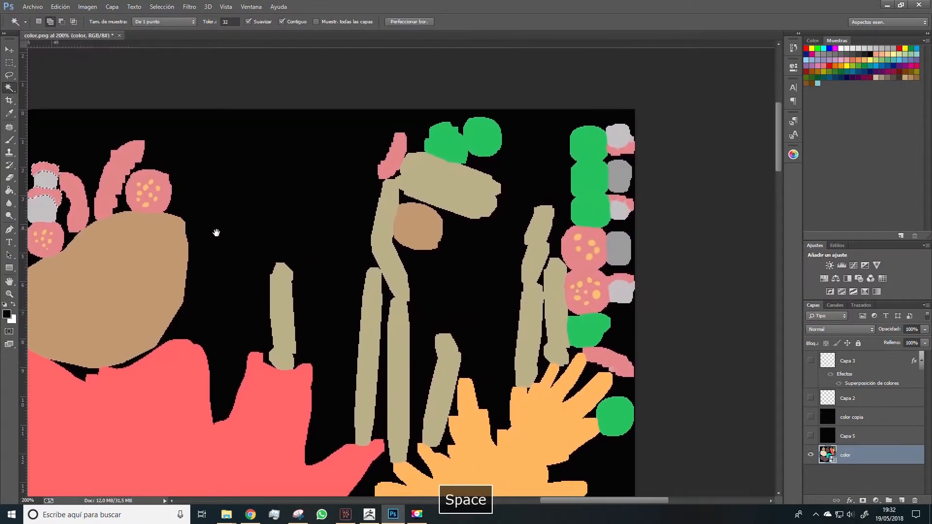
{"action": "left_click", "coordinate": [629, 152], "text": "shift"}
{"action": "left_click", "coordinate": [625, 202], "text": "shift"}
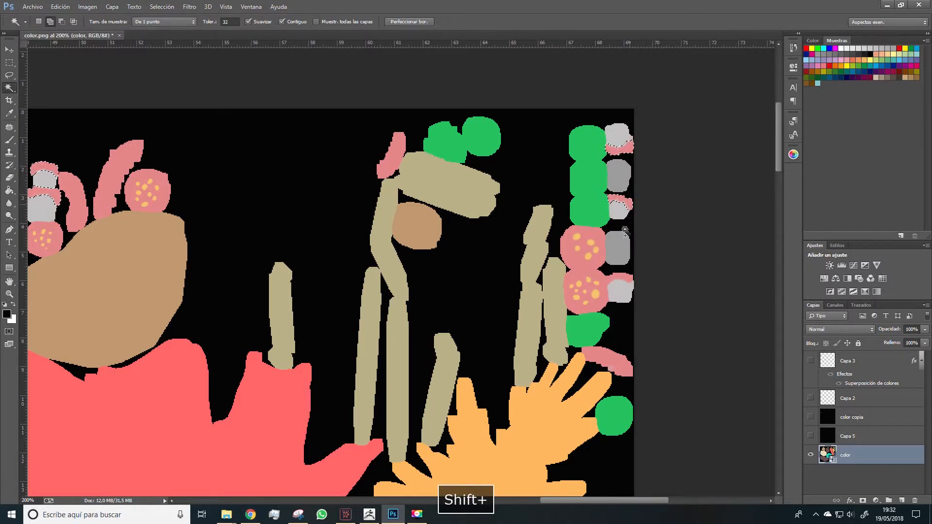
{"action": "left_click", "coordinate": [625, 281], "text": "shift"}
{"action": "left_click", "coordinate": [583, 264], "text": "shift"}
{"action": "key", "text": "l"}
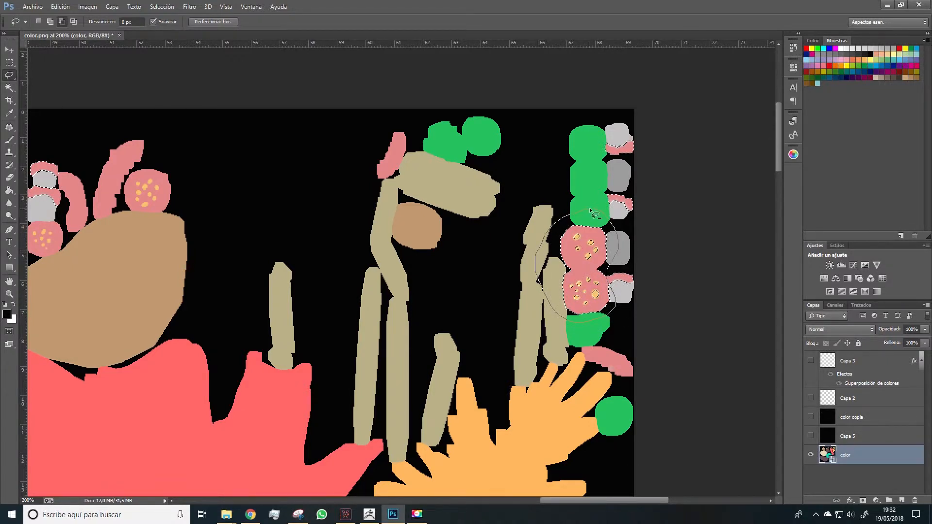
{"action": "left_click_drag", "start_coordinate": [595, 212], "coordinate": [595, 213], "text": "alt"}
Add the two pink bands beside the grey shapes next to the upper orange tree island to the selection with the Magic Wand
{"action": "key", "text": "w"}
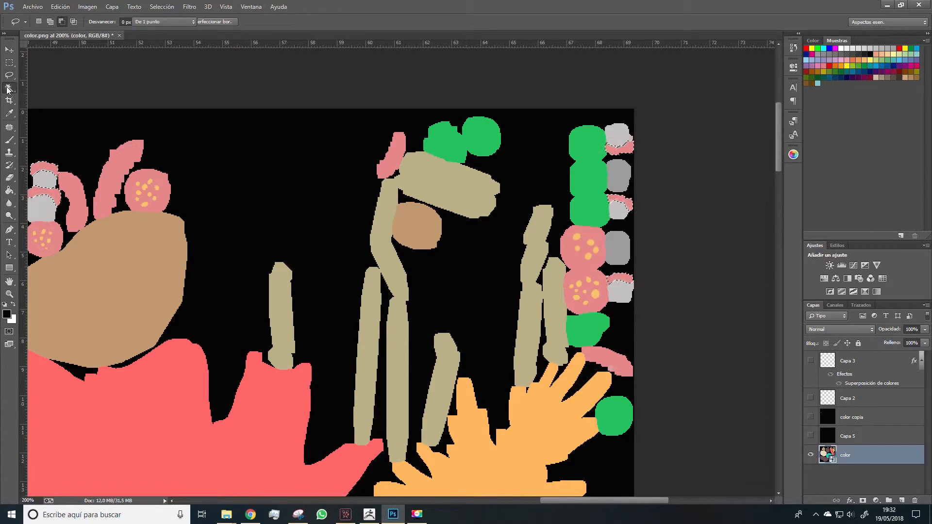
{"action": "key", "text": "space"}
{"action": "left_click_drag", "start_coordinate": [684, 401], "coordinate": [582, 231]}
{"action": "left_click", "coordinate": [586, 276], "text": "shift"}
{"action": "left_click", "coordinate": [550, 294], "text": "shift"}
Extend the selection with the pink bands by the grey shape below the blue island and around the row of three grey shapes
{"action": "left_click_drag", "start_coordinate": [551, 294], "coordinate": [578, 169]}
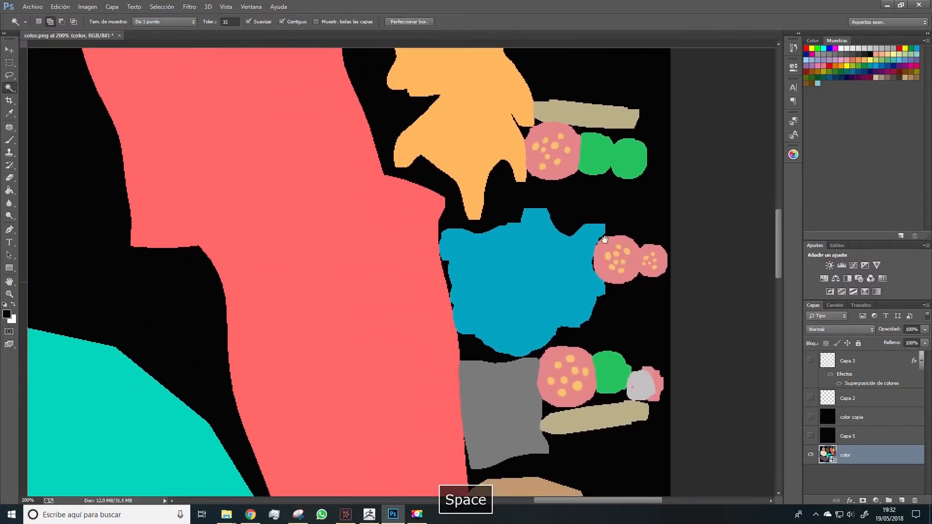
{"action": "left_click_drag", "start_coordinate": [632, 282], "coordinate": [560, 146]}
{"action": "left_click", "coordinate": [581, 241], "text": "shift"}
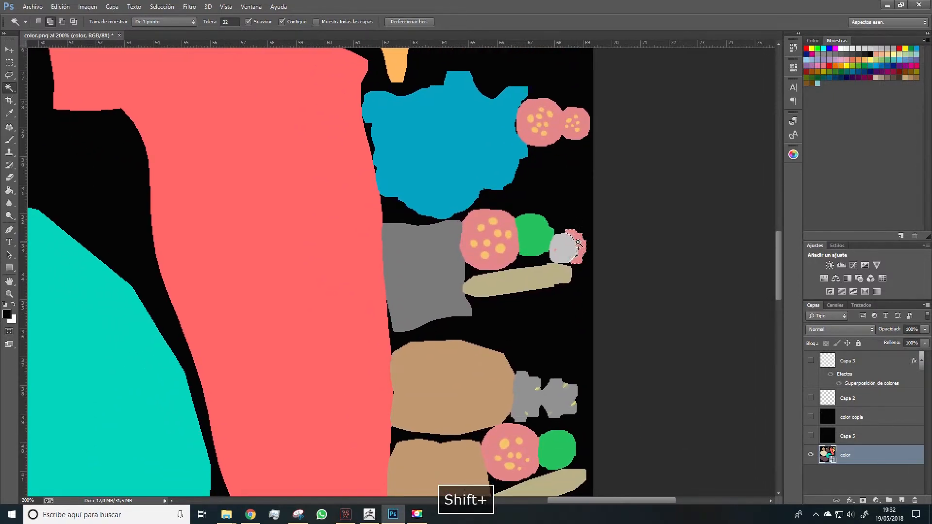
{"action": "left_click_drag", "start_coordinate": [573, 312], "coordinate": [554, 93]}
{"action": "left_click", "coordinate": [552, 261], "text": "shift"}
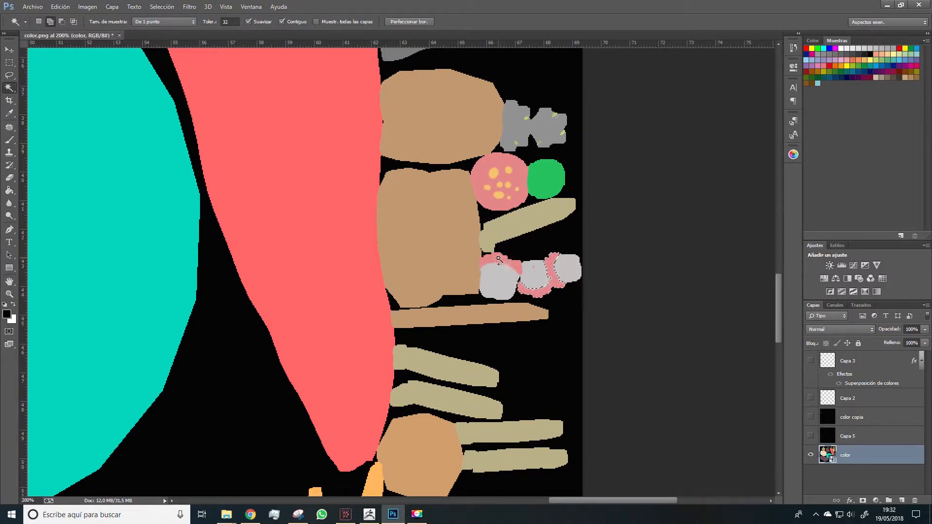
{"action": "left_click", "coordinate": [499, 259], "text": "shift"}
Copy the selected pink bands from the color layer and paste them into a new layer
{"action": "key", "text": "z"}
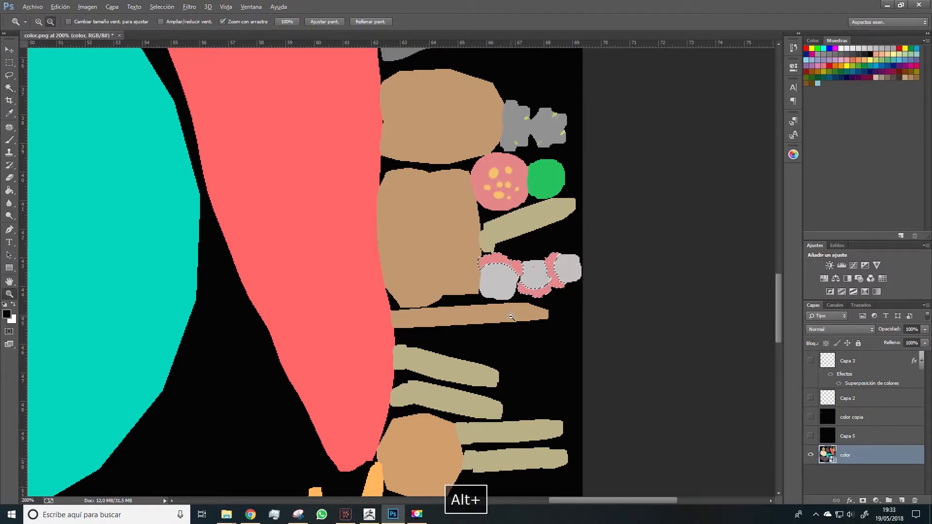
{"action": "left_click", "coordinate": [511, 317], "text": "alt"}
{"action": "left_click", "coordinate": [512, 317], "text": "alt"}
{"action": "left_click_drag", "start_coordinate": [514, 353], "coordinate": [525, 311]}
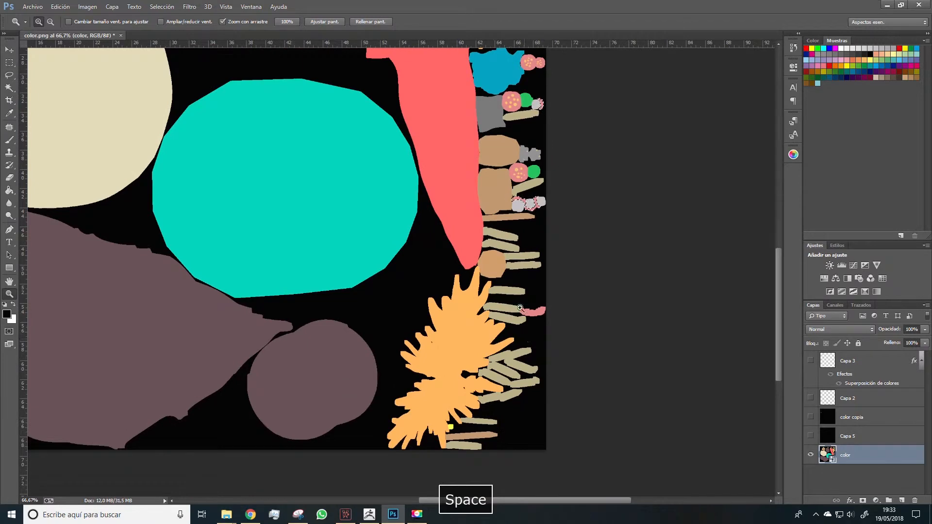
{"action": "left_click_drag", "start_coordinate": [450, 356], "coordinate": [504, 356]}
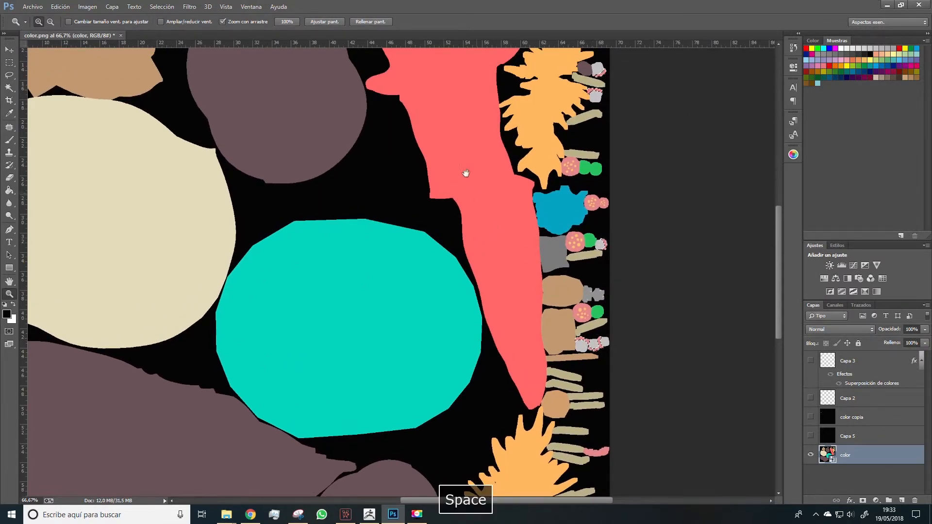
{"action": "left_click_drag", "start_coordinate": [471, 183], "coordinate": [607, 292]}
{"action": "left_click_drag", "start_coordinate": [485, 211], "coordinate": [464, 231]}
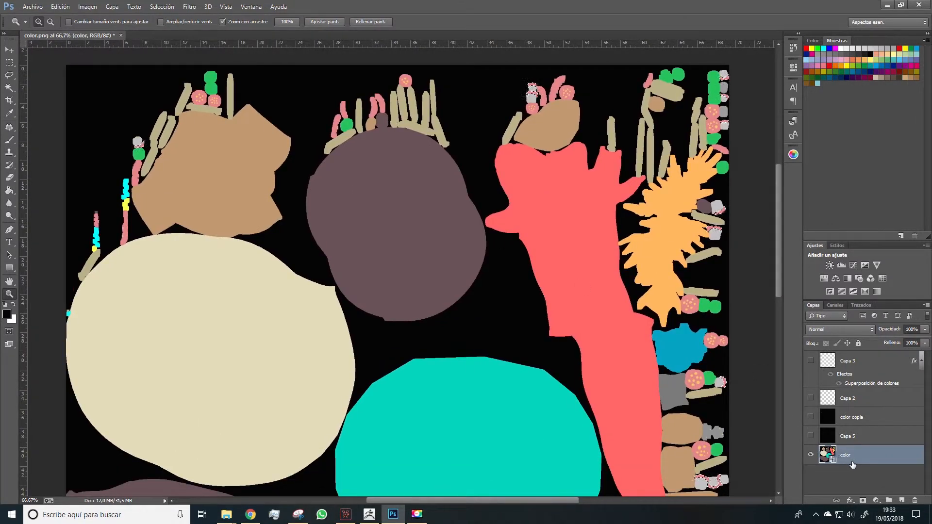
{"action": "key", "text": "ctrl+c"}
{"action": "left_click", "coordinate": [902, 501]}
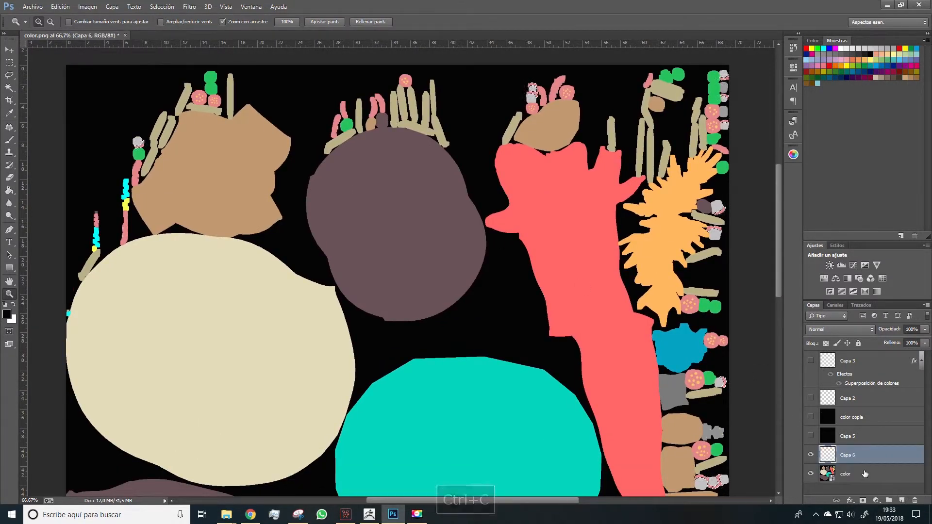
{"action": "key", "text": "ctrl+v"}
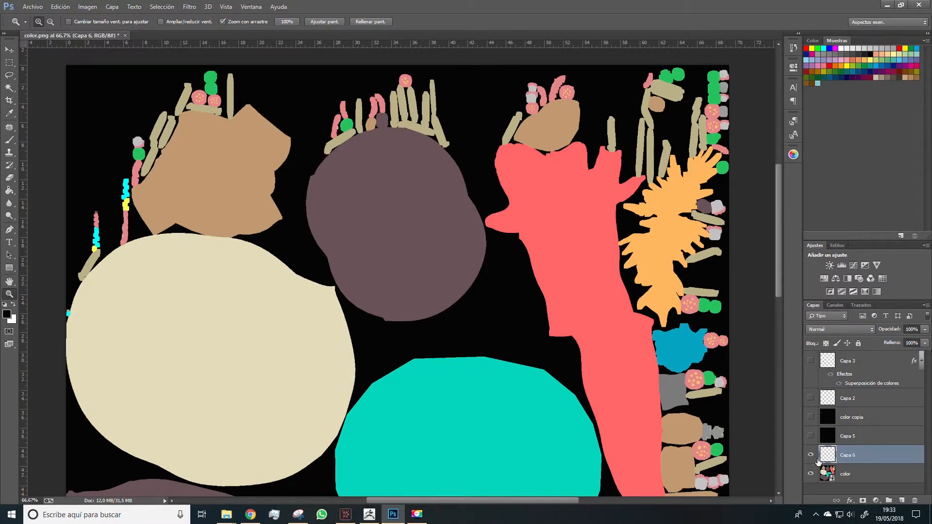
Move Capa 6 above color copia, hide the color layer, and show the Capa 5, color copia and Capa 2 layers
{"action": "left_click_drag", "start_coordinate": [841, 454], "coordinate": [819, 412]}
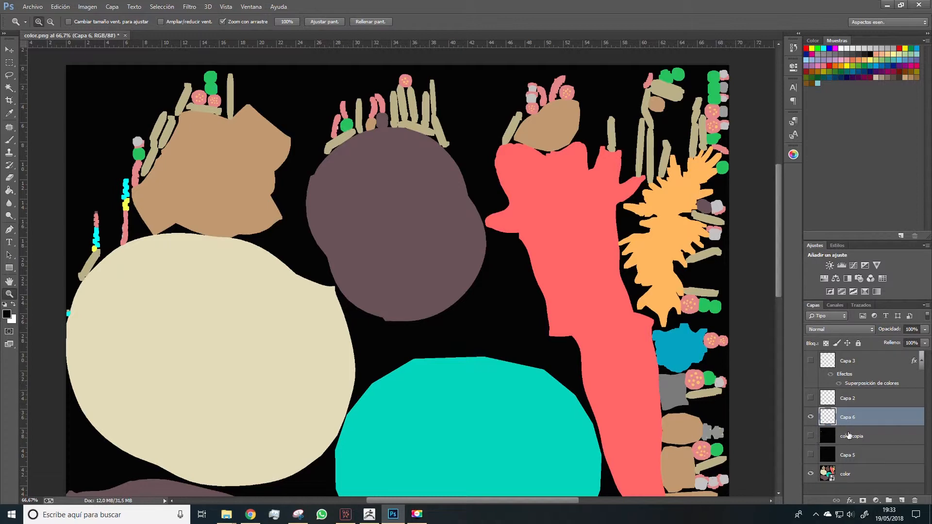
{"action": "left_click", "coordinate": [811, 474]}
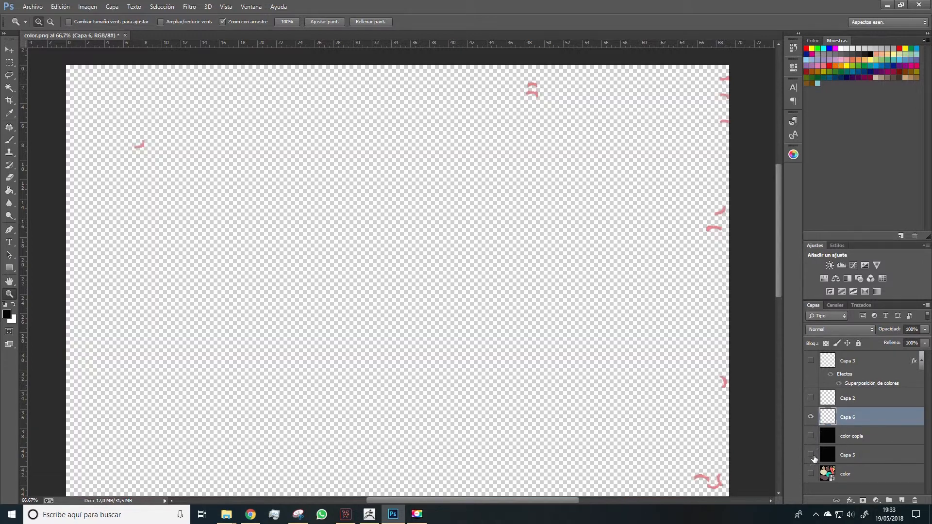
{"action": "left_click", "coordinate": [810, 437]}
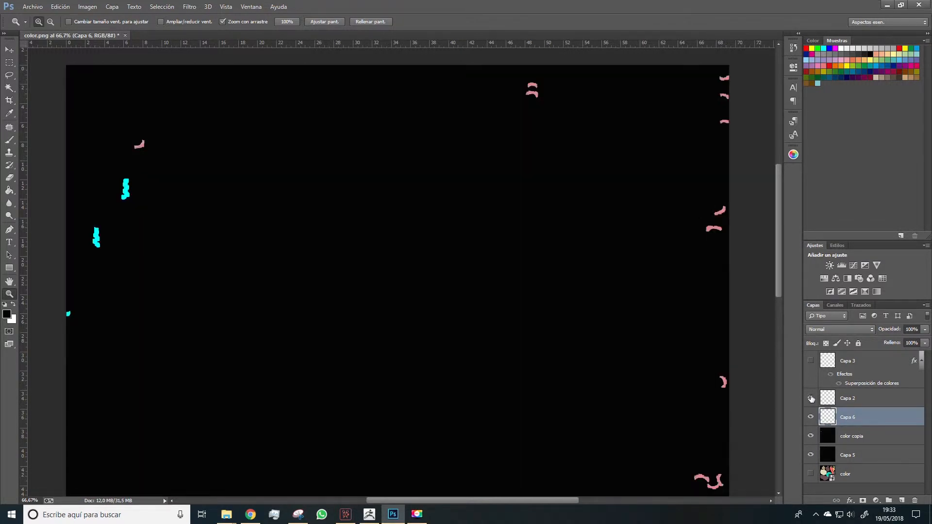
{"action": "key", "text": "z"}
{"action": "left_click", "coordinate": [594, 282], "text": "alt"}
{"action": "left_click_drag", "start_coordinate": [590, 329], "coordinate": [475, 252]}
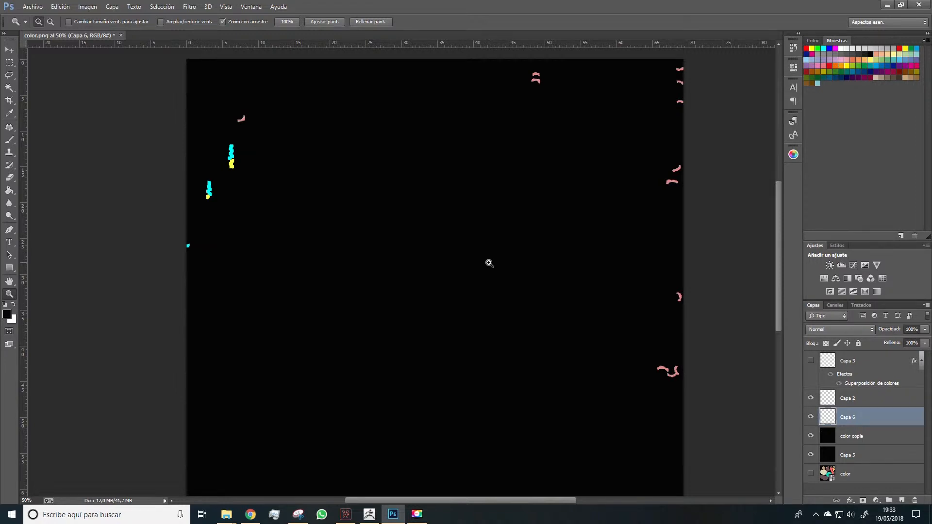
Delete the Capa 3 layer and check what Capa 2 contains by toggling its visibility
{"action": "left_click", "coordinate": [858, 360]}
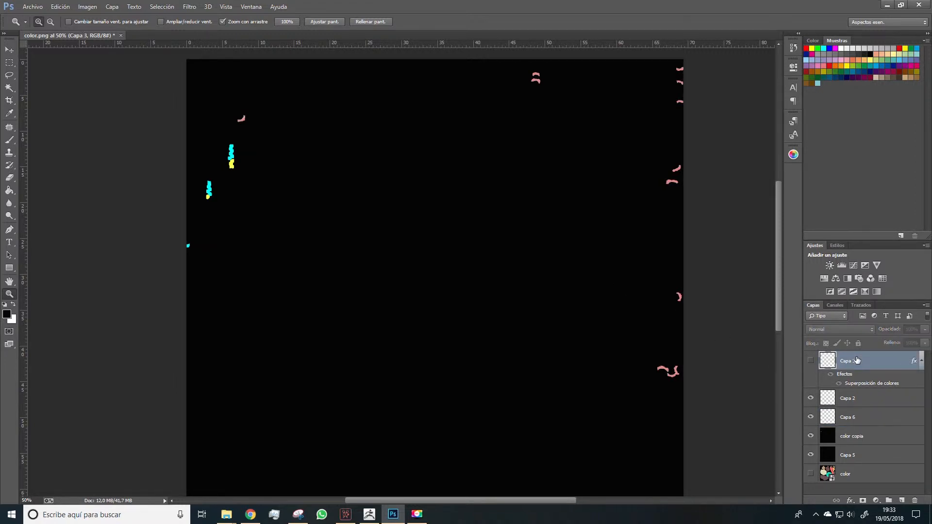
{"action": "key", "text": "Delete"}
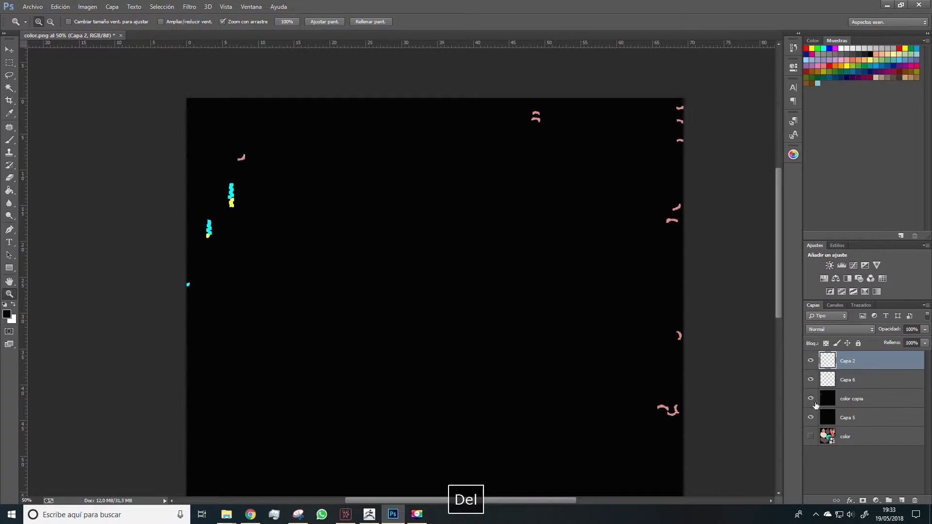
{"action": "left_click", "coordinate": [811, 360]}
{"action": "left_click", "coordinate": [811, 361]}
{"action": "left_click", "coordinate": [811, 361]}
{"action": "left_click", "coordinate": [811, 361]}
Rename the Capa 2 layer as amarillo
{"action": "double_click", "coordinate": [854, 361]}
{"action": "type", "text": "amarilklo"}
{"action": "key", "text": "BackSpace"}
{"action": "key", "text": "BackSpace"}
{"action": "key", "text": "BackSpace"}
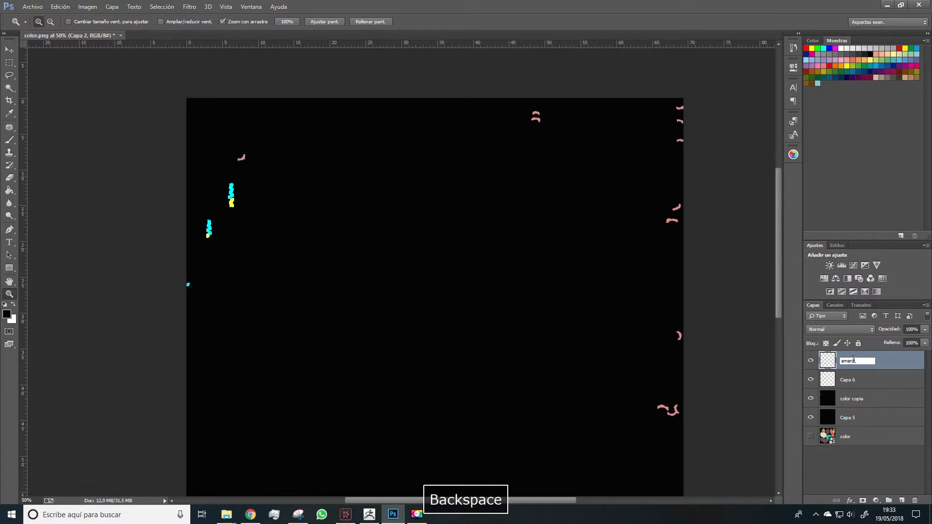
{"action": "type", "text": "lo"}
{"action": "left_click", "coordinate": [862, 461]}
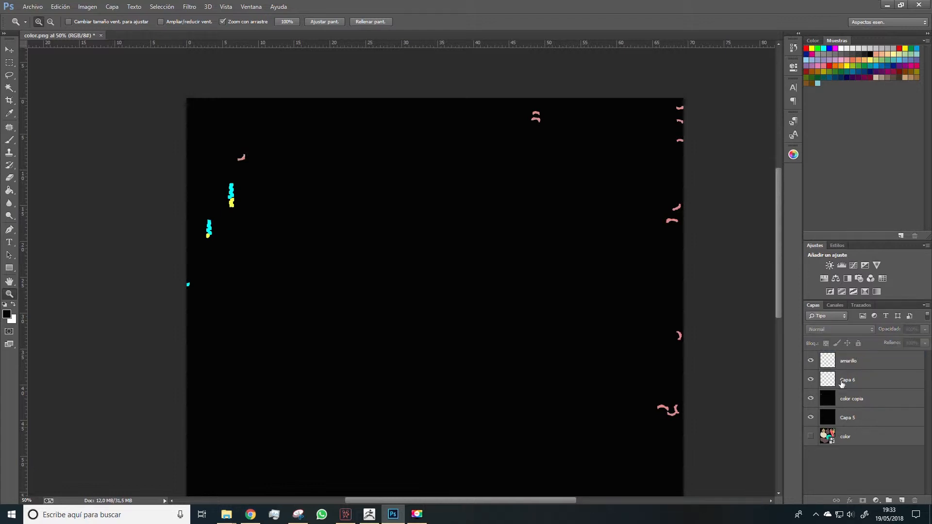
Rename the Capa 6 layer with the pink mushroom bands as setas
{"action": "left_click", "coordinate": [843, 381]}
{"action": "double_click", "coordinate": [856, 383]}
{"action": "type", "text": "cel"}
{"action": "left_click", "coordinate": [839, 462]}
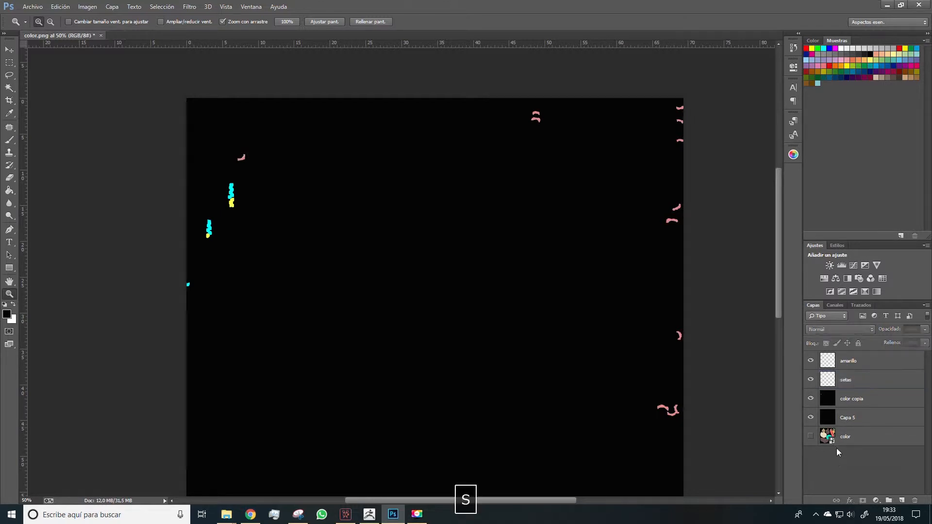
Check the color copia layer by toggling its visibility and rename it as luces
{"action": "left_click", "coordinate": [842, 403]}
{"action": "left_click", "coordinate": [811, 398]}
{"action": "left_click", "coordinate": [811, 399]}
{"action": "double_click", "coordinate": [852, 400]}
{"action": "type", "text": "l"}
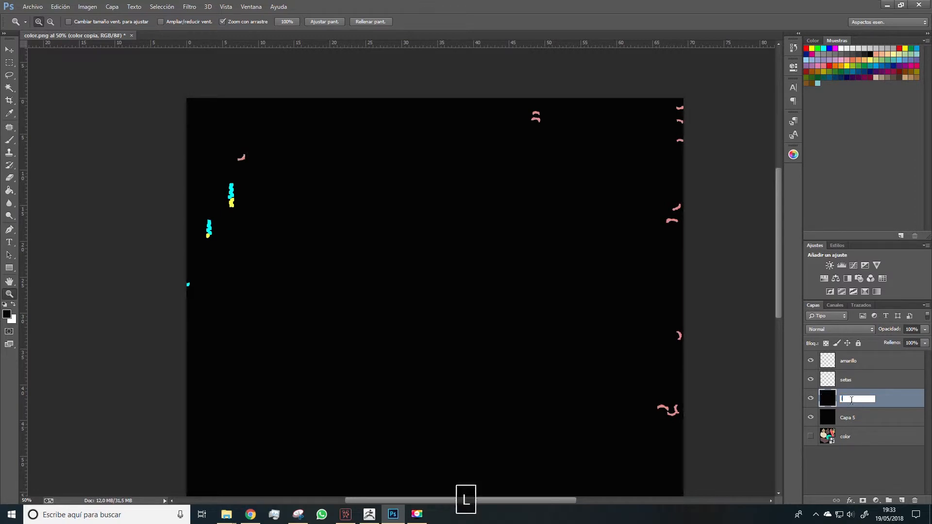
{"action": "type", "text": "uciernaas"}
{"action": "key", "text": "BackSpace"}
{"action": "key", "text": "BackSpace"}
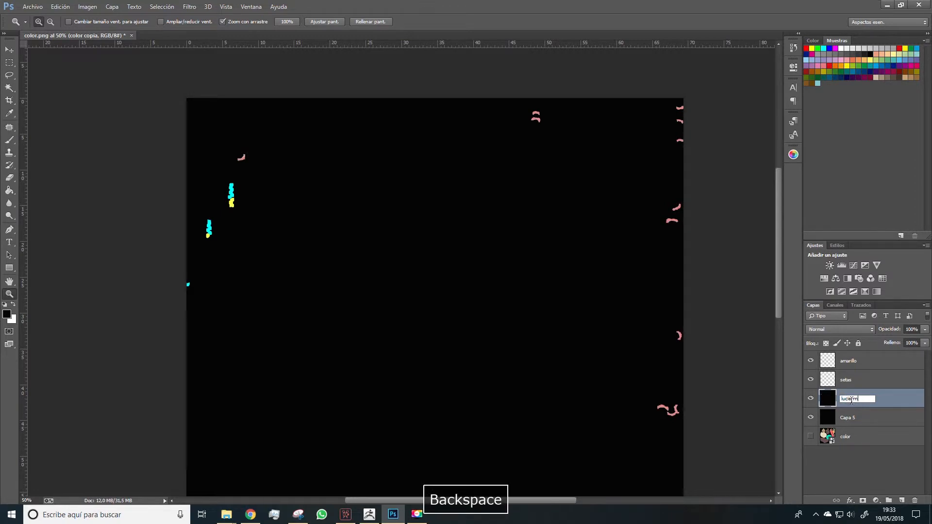
{"action": "type", "text": "lucers"}
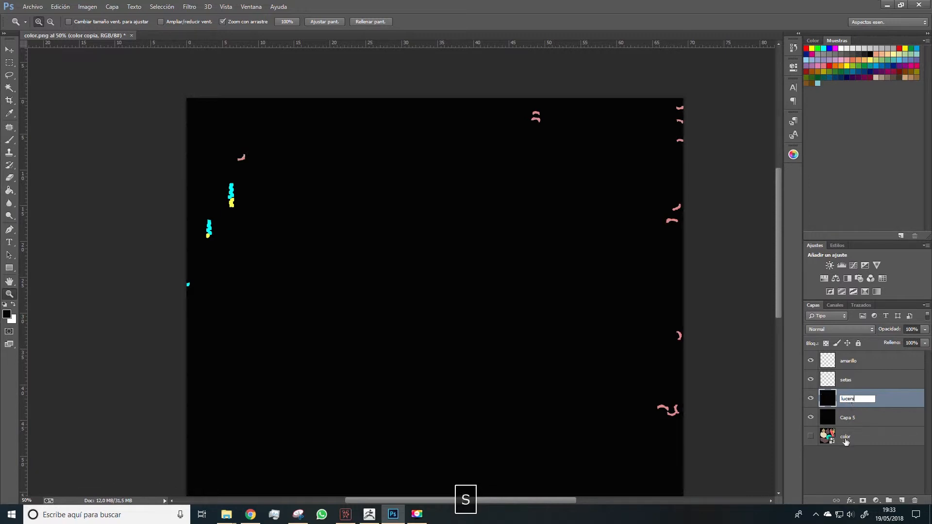
{"action": "key", "text": "BackSpace"}
{"action": "type", "text": "s"}
{"action": "left_click", "coordinate": [849, 471]}
Check the black Capa 5 layer by toggling its visibility, and delete the color layer
{"action": "left_click", "coordinate": [811, 417]}
{"action": "left_click", "coordinate": [812, 418]}
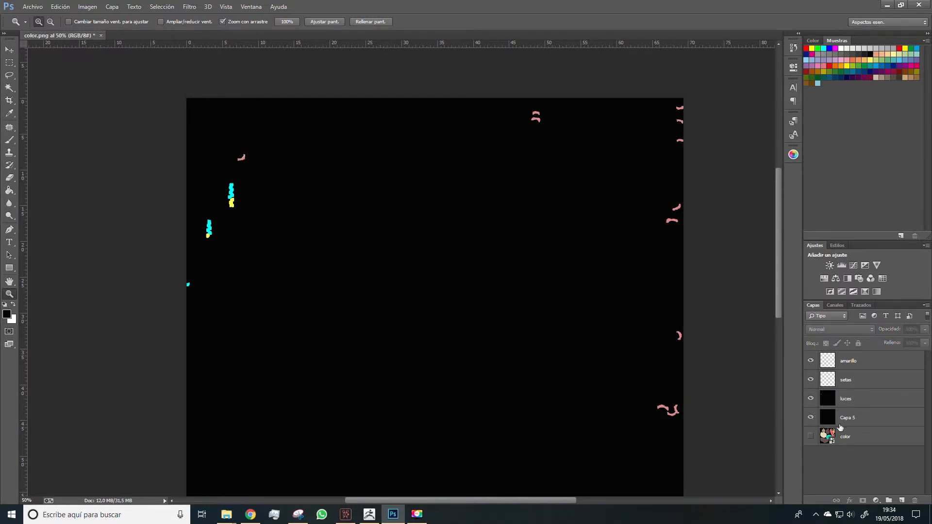
{"action": "left_click", "coordinate": [848, 423]}
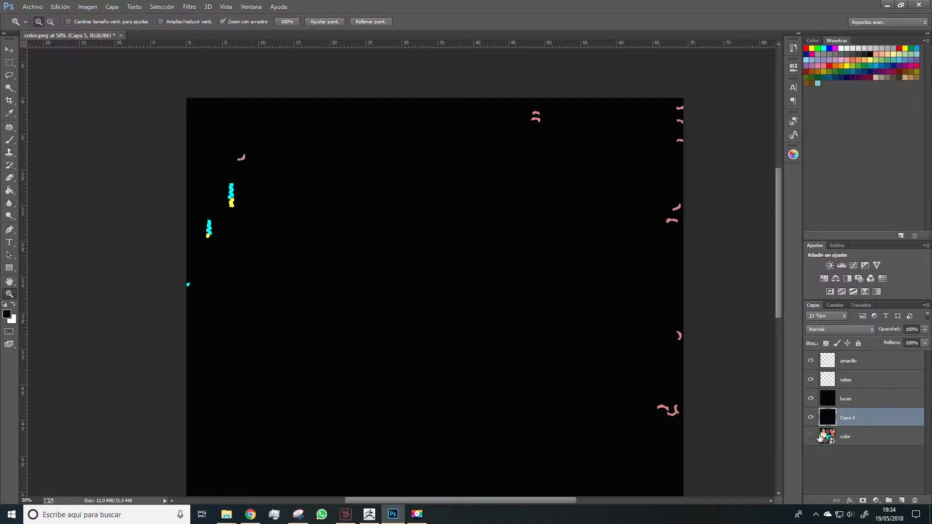
{"action": "left_click", "coordinate": [855, 438]}
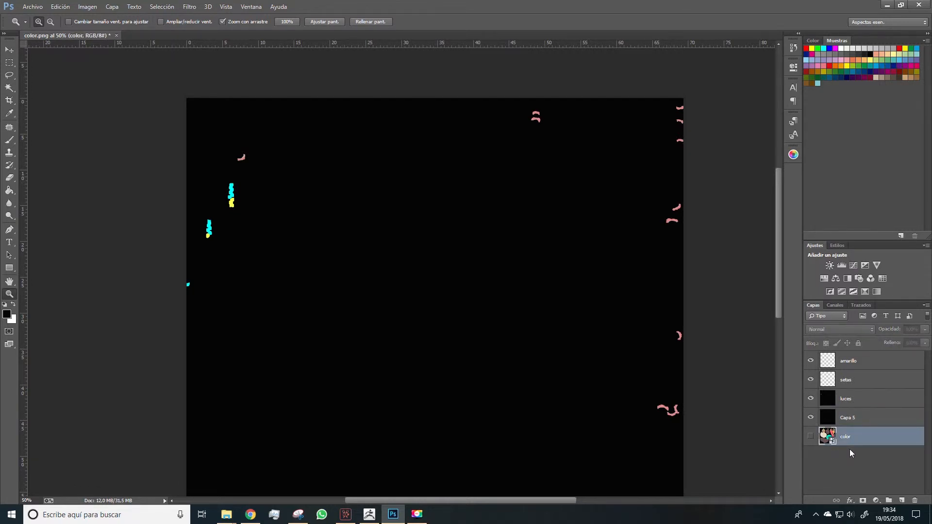
{"action": "key", "text": "Delete"}
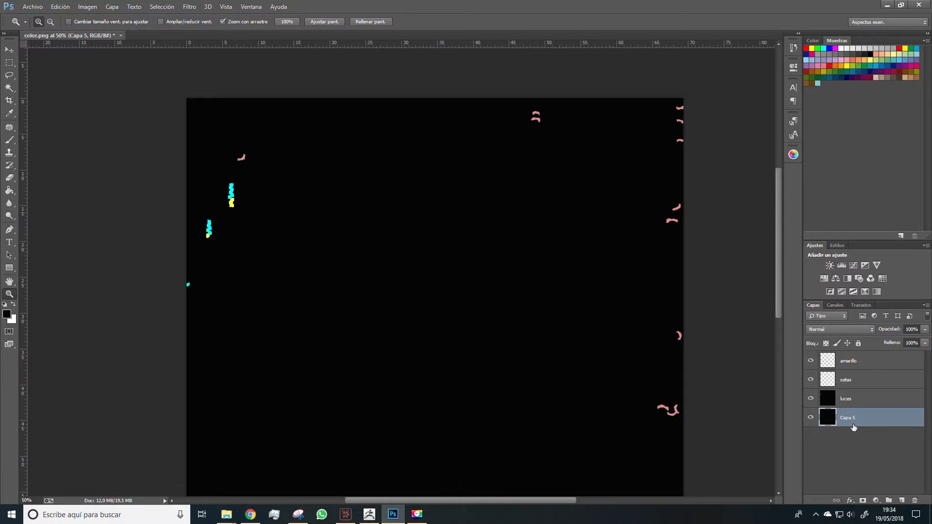
Examine the cyan, yellow and pink emission marks across the black canvas
{"action": "mouse_move", "coordinate": [225, 216]}
{"action": "left_mouse_down"}
{"action": "mouse_move", "coordinate": [260, 191]}
{"action": "mouse_move", "coordinate": [226, 203]}
{"action": "left_mouse_up"}
{"action": "mouse_move", "coordinate": [220, 145]}
{"action": "left_mouse_down"}
{"action": "mouse_move", "coordinate": [275, 115]}
{"action": "mouse_move", "coordinate": [257, 169]}
{"action": "left_mouse_up"}
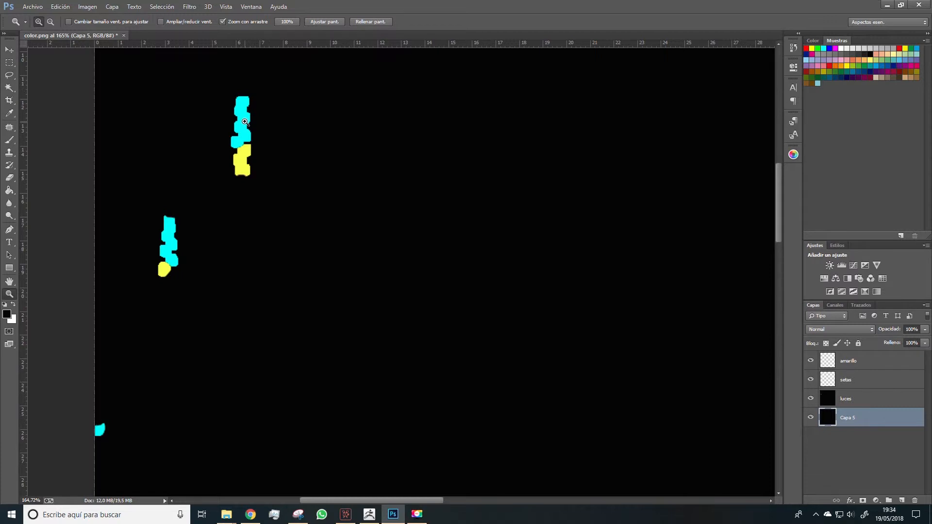
{"action": "key", "text": "space"}
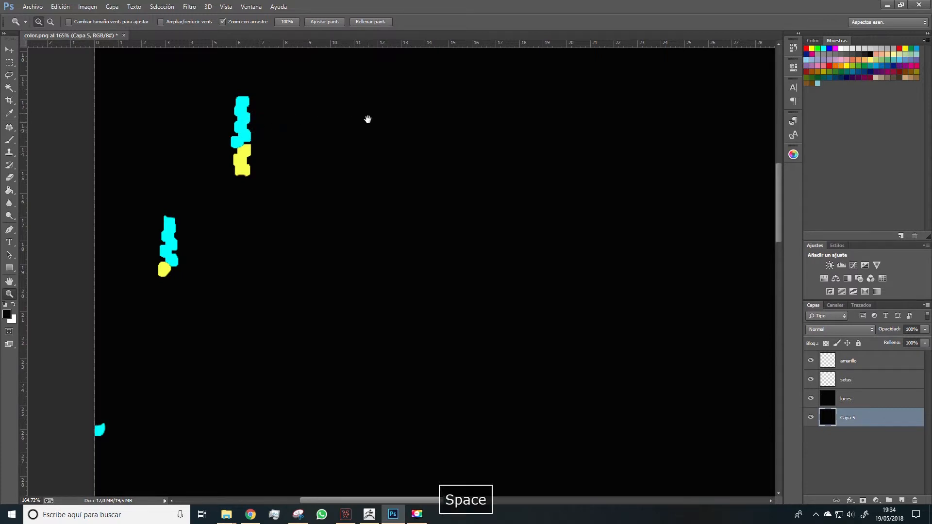
{"action": "left_click_drag", "start_coordinate": [368, 119], "coordinate": [267, 344]}
{"action": "left_click", "coordinate": [393, 332], "text": "alt"}
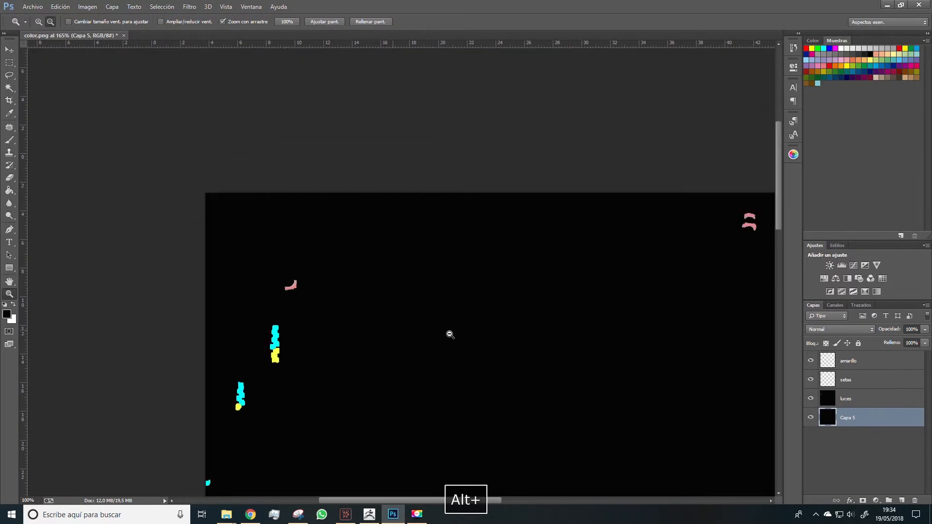
{"action": "left_click", "coordinate": [450, 333], "text": "alt"}
{"action": "key", "text": "space"}
{"action": "left_click_drag", "start_coordinate": [392, 202], "coordinate": [344, 206]}
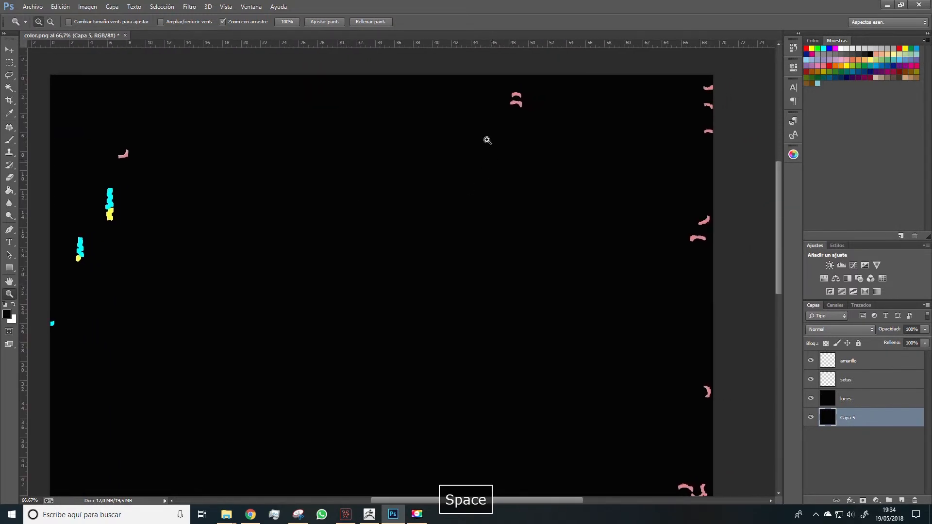
Add a Color Overlay effect to the setas layer in the brighter red e24441
{"action": "left_click", "coordinate": [866, 378]}
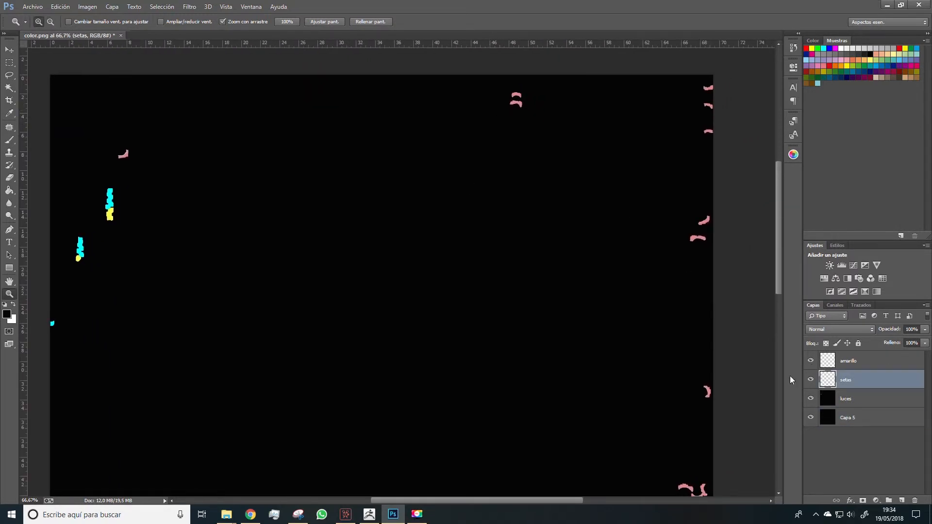
{"action": "double_click", "coordinate": [921, 383]}
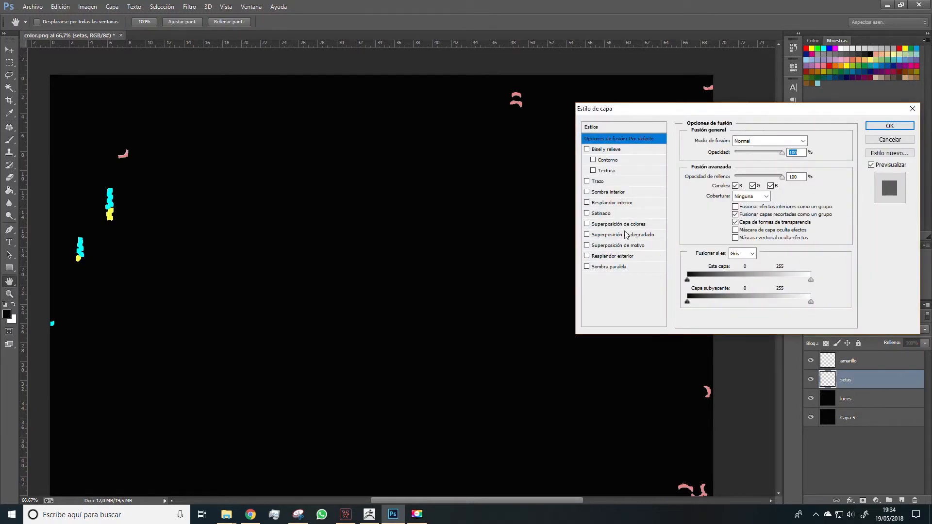
{"action": "left_click", "coordinate": [587, 224]}
{"action": "left_click", "coordinate": [814, 141]}
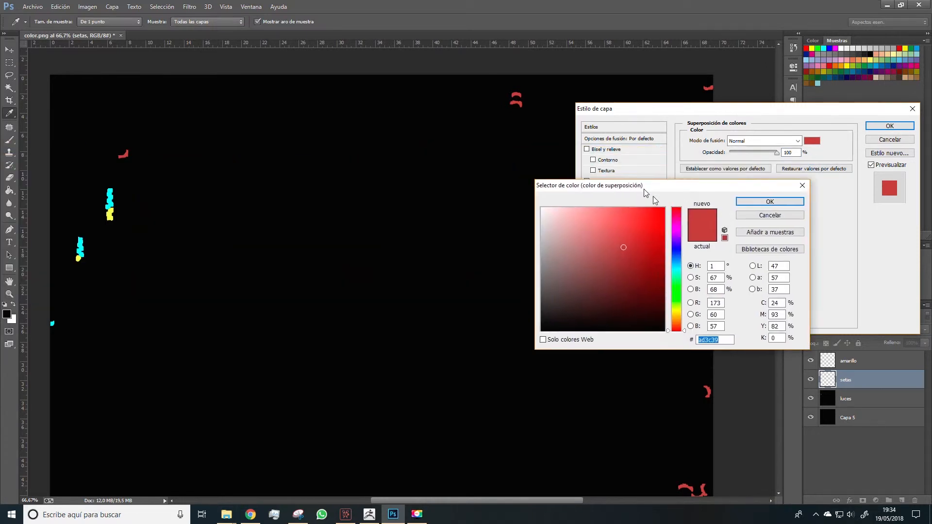
{"action": "mouse_move", "coordinate": [648, 305]}
{"action": "left_mouse_down"}
{"action": "mouse_move", "coordinate": [663, 295]}
{"action": "mouse_move", "coordinate": [653, 278]}
{"action": "left_mouse_up"}
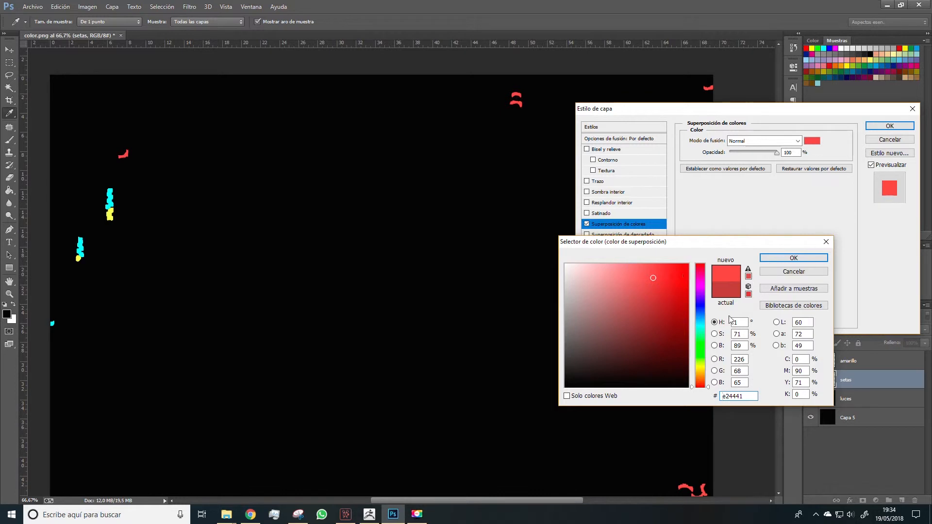
{"action": "left_click", "coordinate": [799, 258]}
{"action": "left_click", "coordinate": [888, 127]}
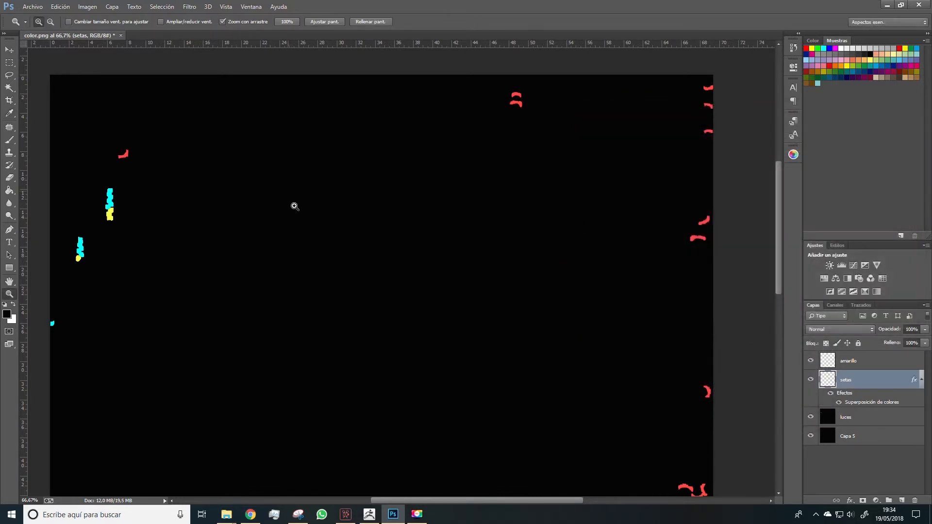
Save the emission map as a PNG named emisor 2 in the BOTE CURSO folder
{"action": "left_click", "coordinate": [326, 257], "text": "alt"}
{"action": "left_click_drag", "start_coordinate": [389, 363], "coordinate": [413, 288]}
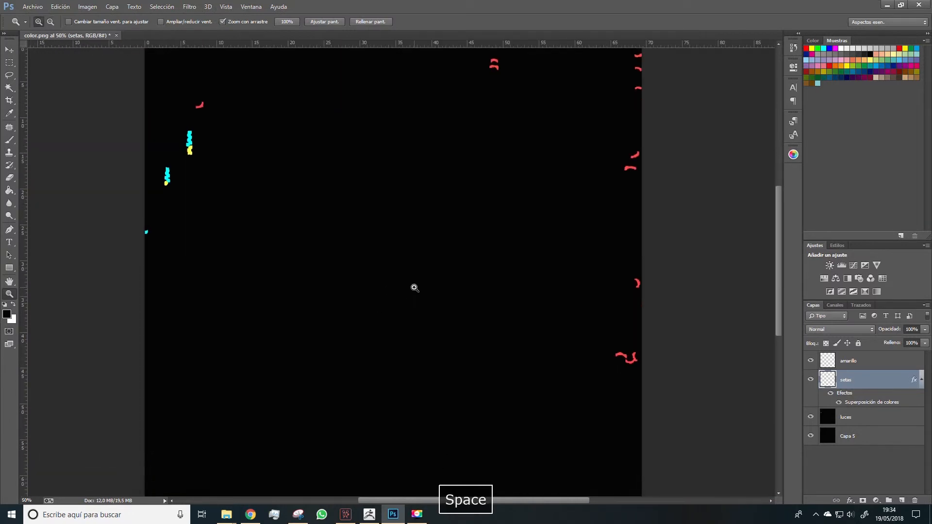
{"action": "left_click", "coordinate": [413, 288], "text": "alt"}
{"action": "left_click", "coordinate": [179, 130], "text": "alt"}
{"action": "left_click", "coordinate": [32, 6]}
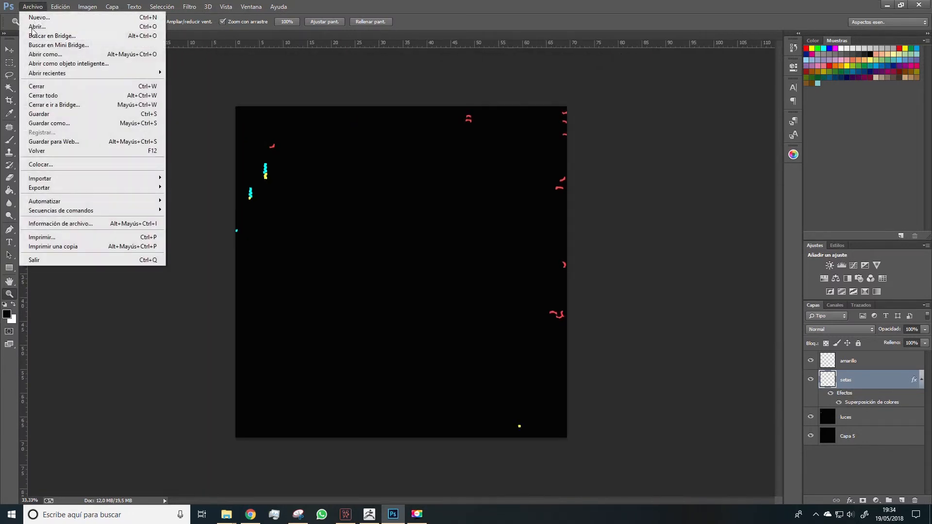
{"action": "left_click", "coordinate": [63, 124]}
{"action": "left_click", "coordinate": [271, 315]}
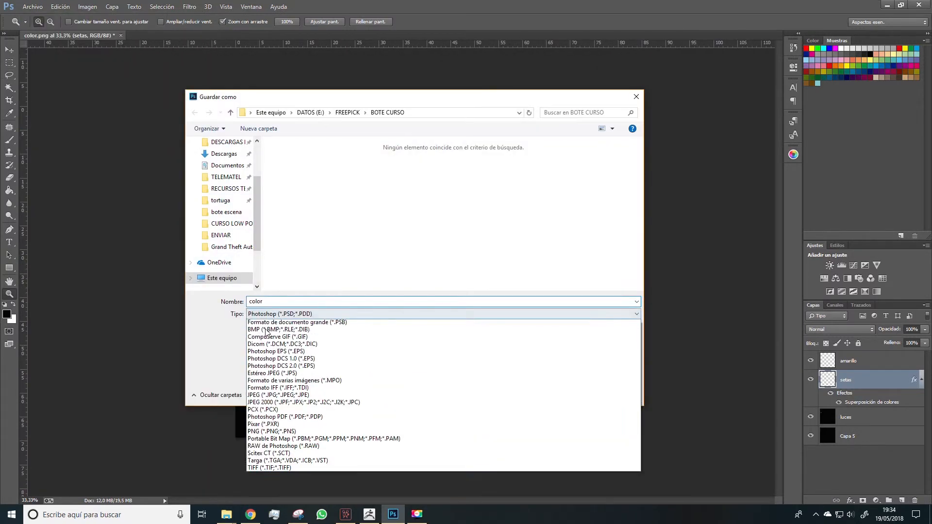
{"action": "left_click", "coordinate": [281, 440]}
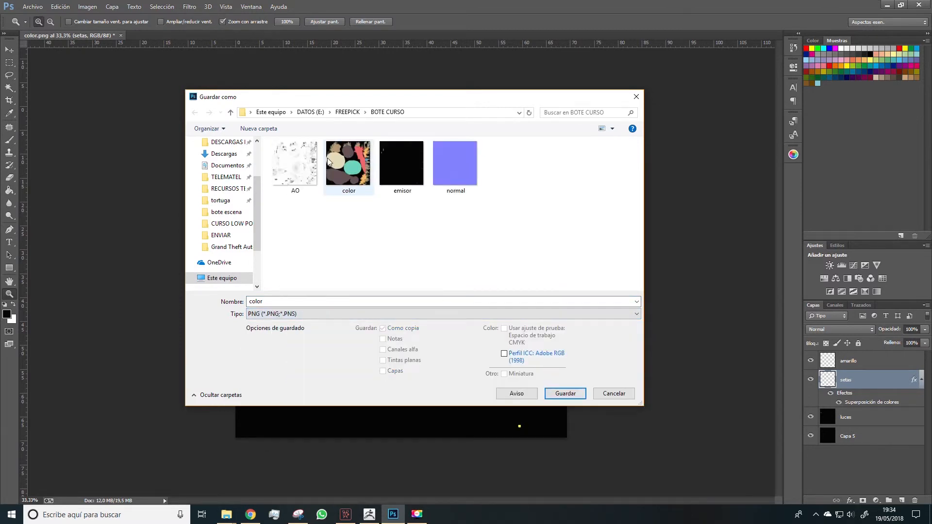
{"action": "double_click", "coordinate": [283, 301]}
{"action": "type", "text": "emis"}
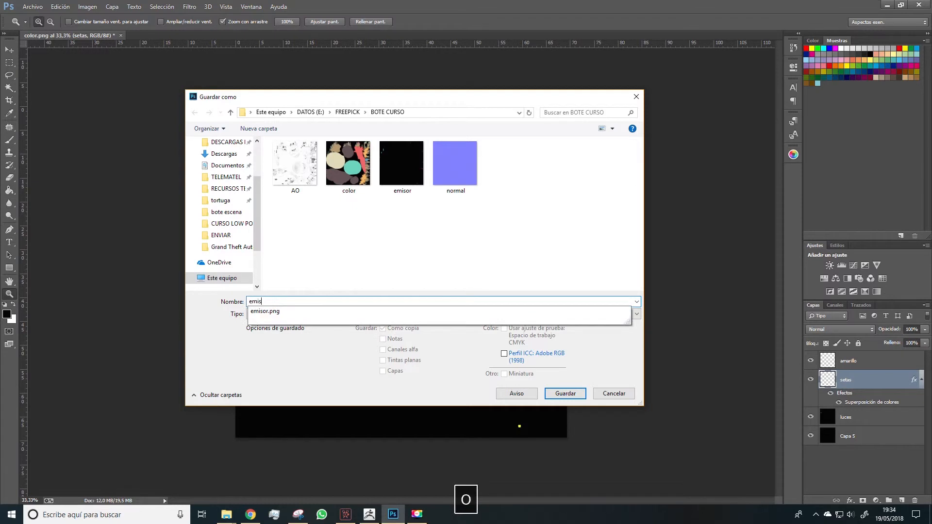
{"action": "type", "text": "or 2"}
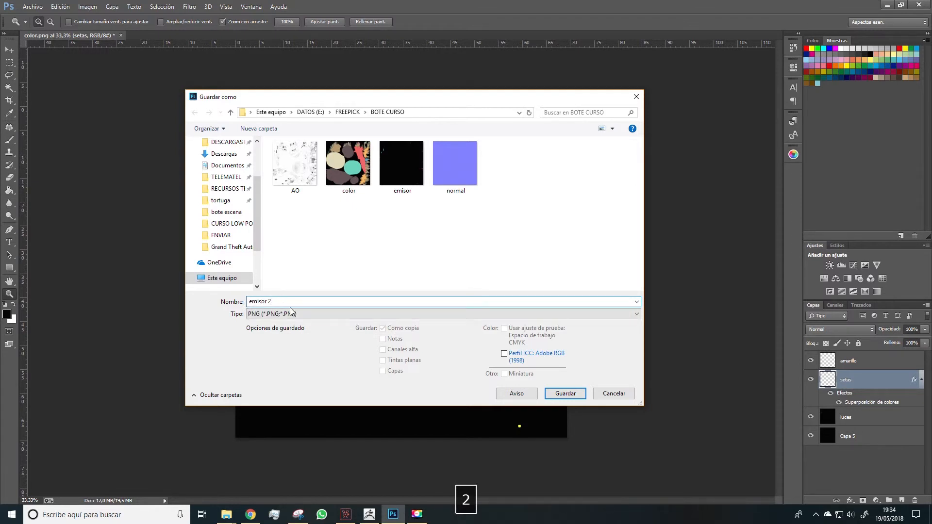
{"action": "left_click", "coordinate": [562, 393]}
{"action": "left_click", "coordinate": [466, 154]}
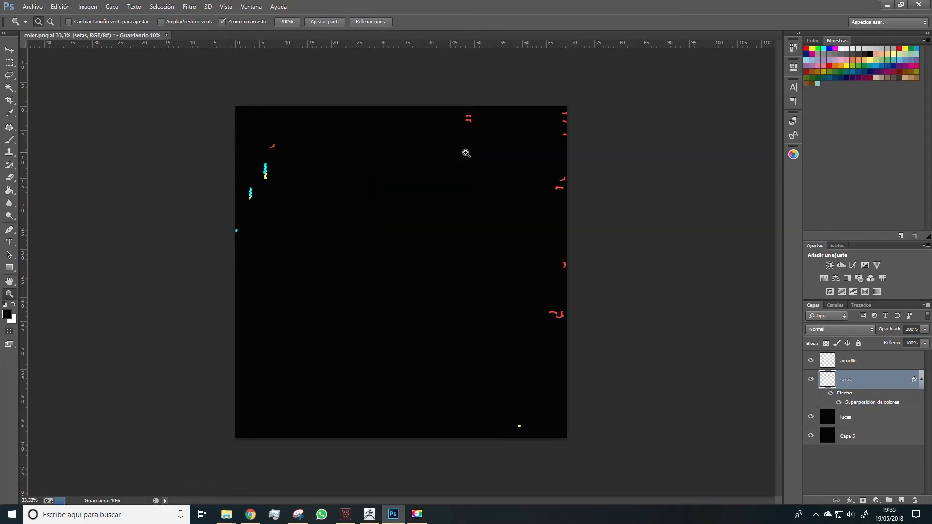
Switch to the Sketchfab editor in Chrome and lower the environment brightness to 0.0275
{"action": "left_click", "coordinate": [250, 514]}
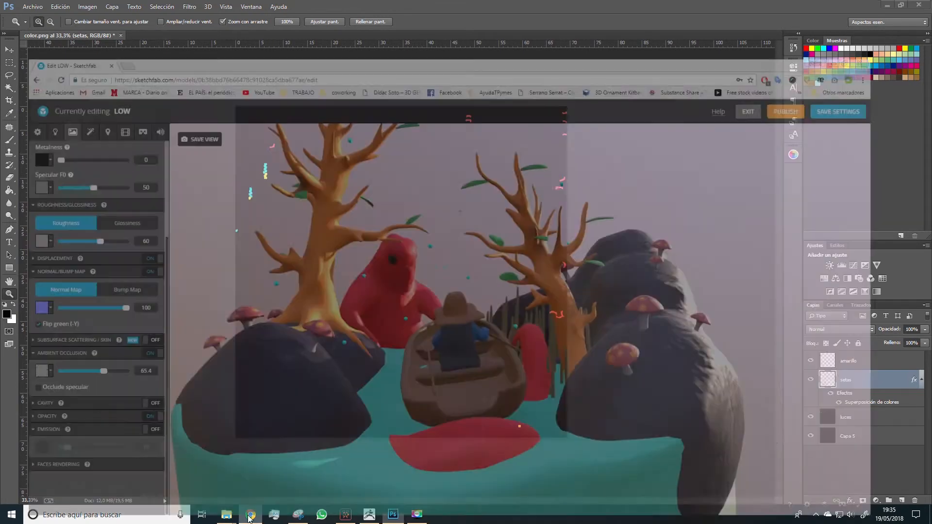
{"action": "mouse_move", "coordinate": [842, 224]}
{"action": "left_mouse_down"}
{"action": "mouse_move", "coordinate": [829, 209]}
{"action": "mouse_move", "coordinate": [849, 214]}
{"action": "mouse_move", "coordinate": [839, 226]}
{"action": "left_mouse_up"}
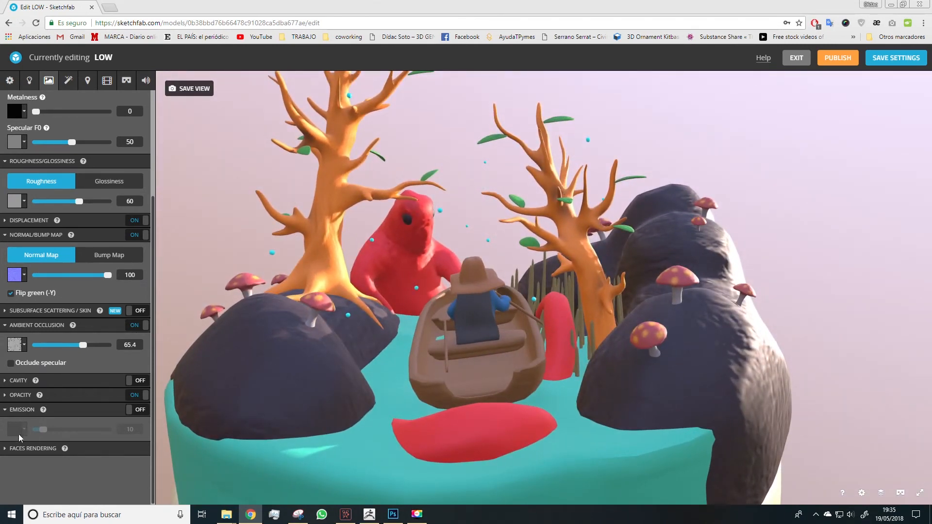
{"action": "left_click", "coordinate": [29, 80]}
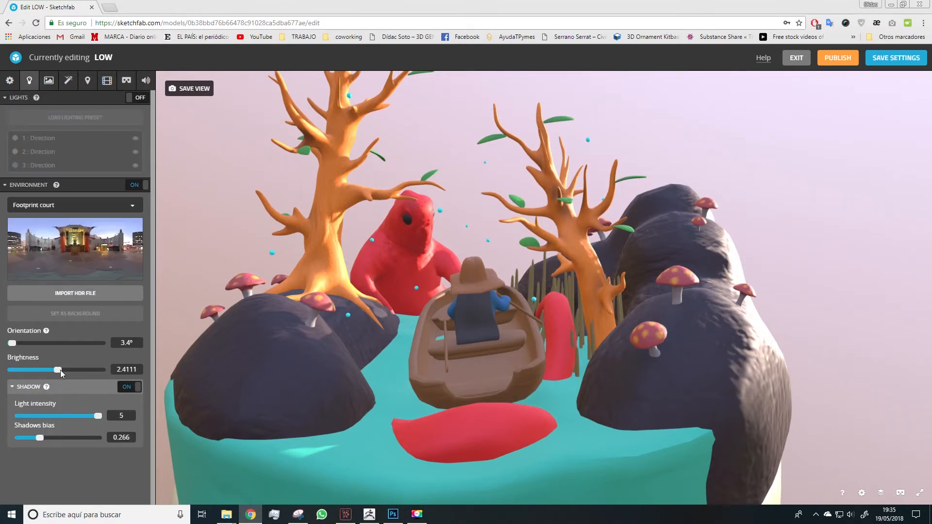
{"action": "left_click_drag", "start_coordinate": [57, 371], "coordinate": [25, 374]}
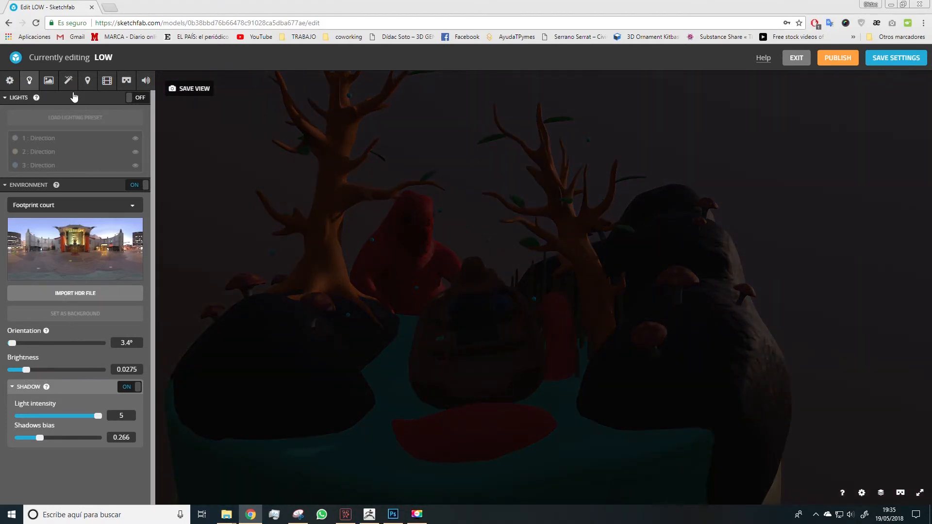
Enable the material's emission and import emisor 2 from the BOTE CURSO folder as its texture
{"action": "left_click", "coordinate": [50, 81]}
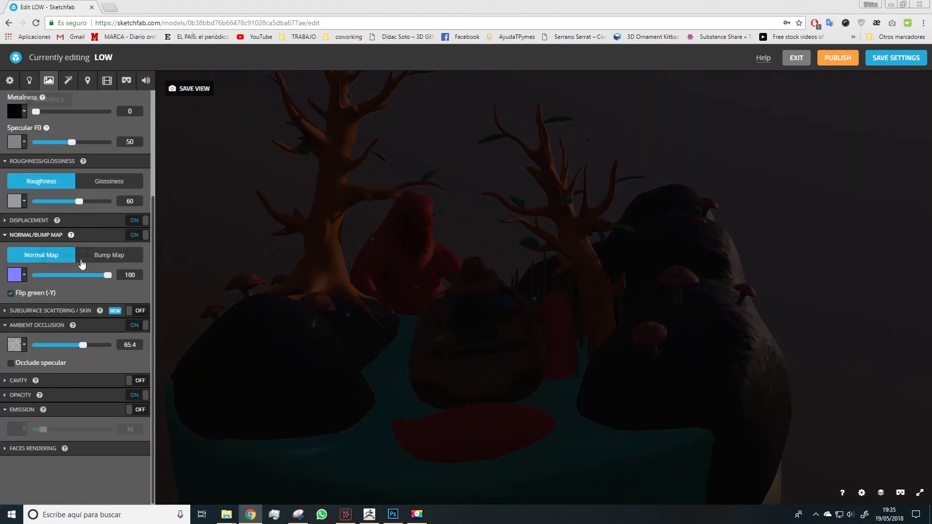
{"action": "left_click", "coordinate": [137, 410]}
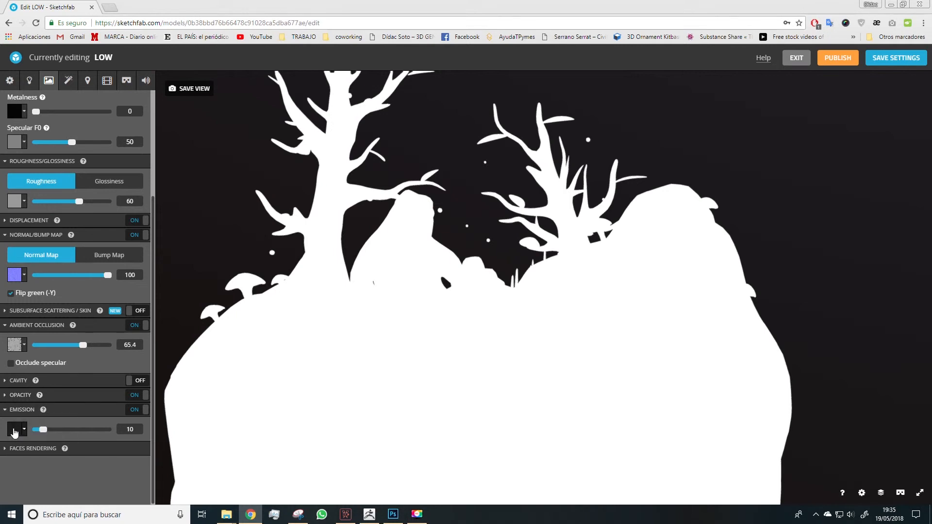
{"action": "left_click", "coordinate": [14, 432]}
{"action": "left_click", "coordinate": [76, 484]}
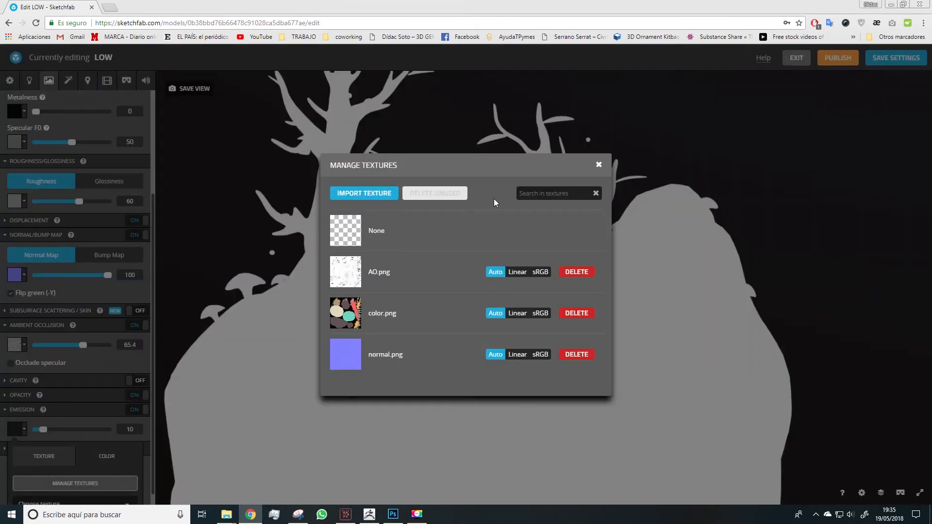
{"action": "left_click", "coordinate": [365, 194]}
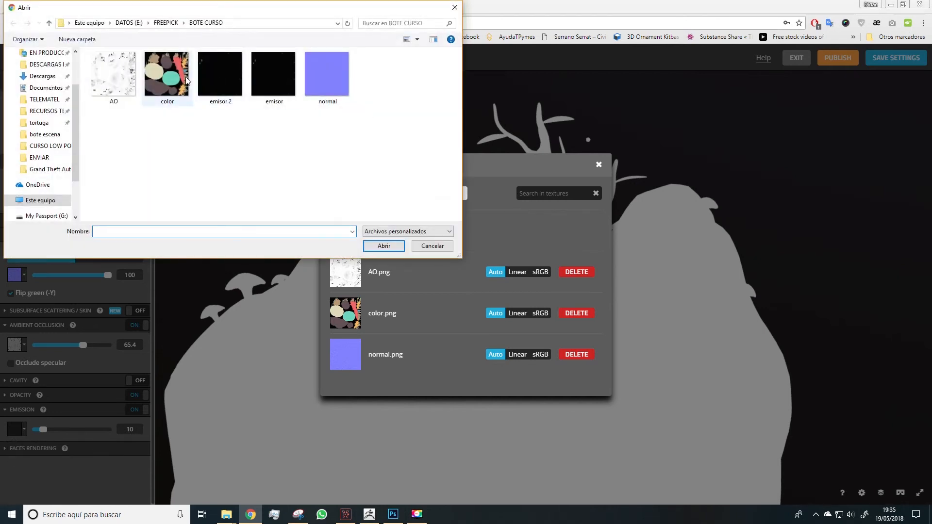
{"action": "left_click", "coordinate": [227, 92]}
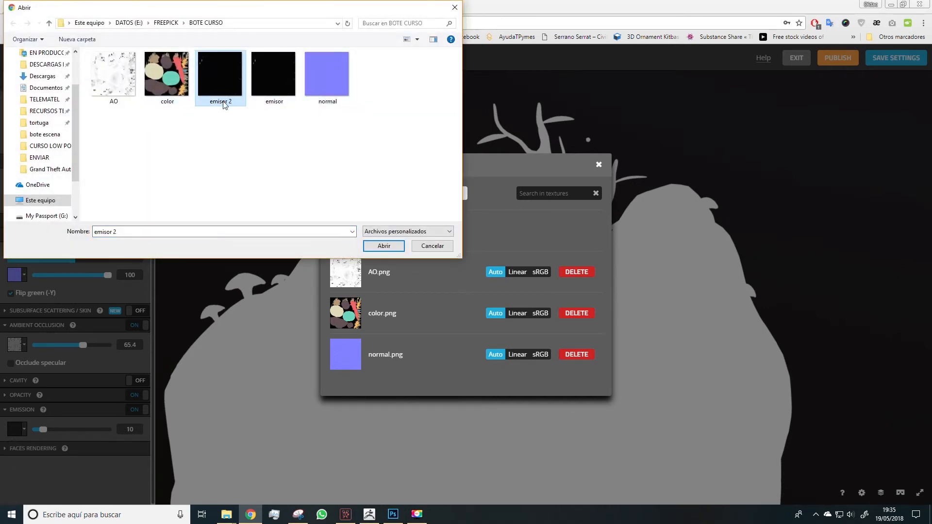
{"action": "left_click", "coordinate": [383, 246]}
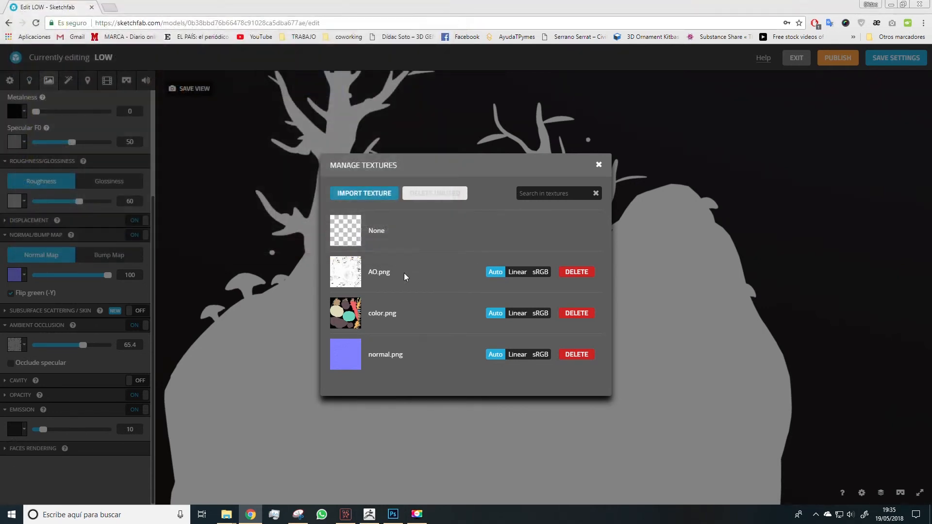
{"action": "left_click", "coordinate": [599, 165]}
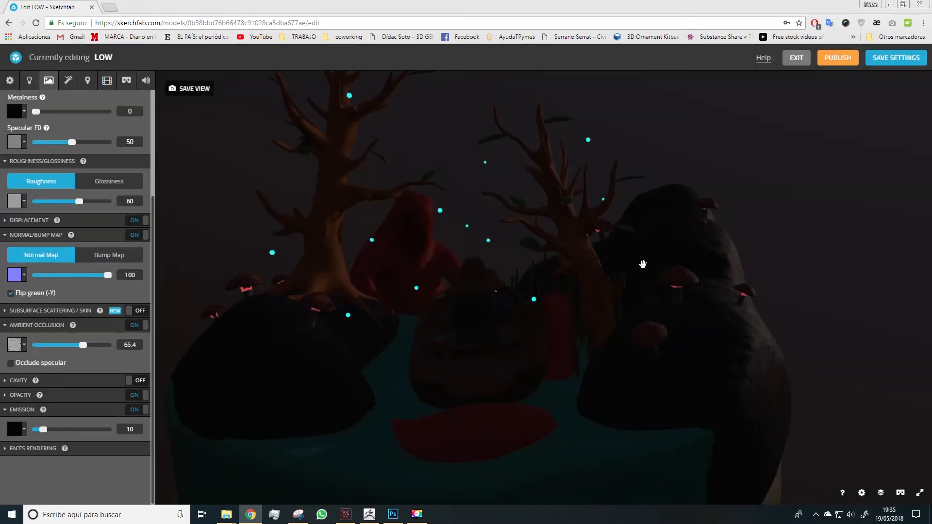
Turn on the Bloom post-processing filter for the scene
{"action": "mouse_move", "coordinate": [789, 191]}
{"action": "left_mouse_down"}
{"action": "mouse_move", "coordinate": [793, 206]}
{"action": "mouse_move", "coordinate": [803, 204]}
{"action": "mouse_move", "coordinate": [795, 204]}
{"action": "left_mouse_up"}
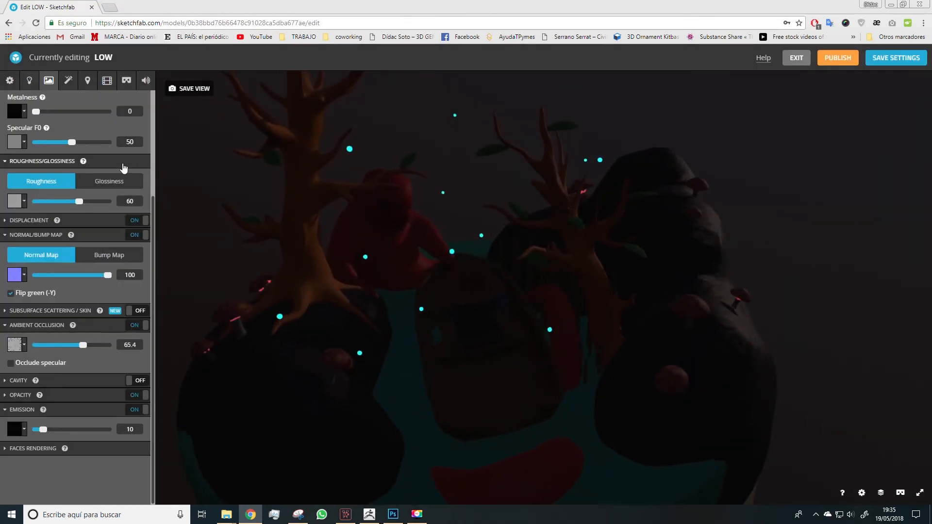
{"action": "left_click", "coordinate": [71, 84]}
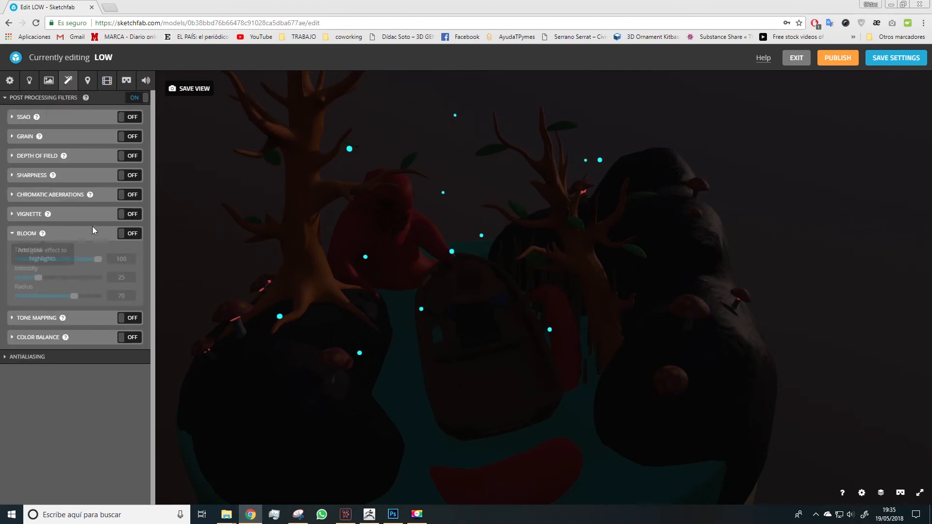
{"action": "left_click", "coordinate": [132, 235]}
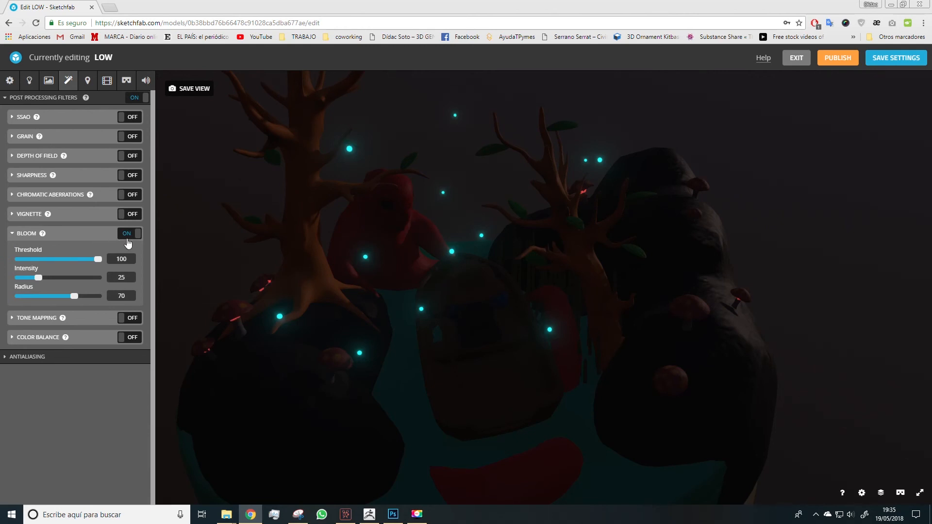
Inspect the glowing spheres, yellow lights and mushroom bands up close and from several angles around the scene
{"action": "left_click_drag", "start_coordinate": [387, 173], "coordinate": [418, 165]}
{"action": "left_click_drag", "start_coordinate": [634, 291], "coordinate": [292, 342]}
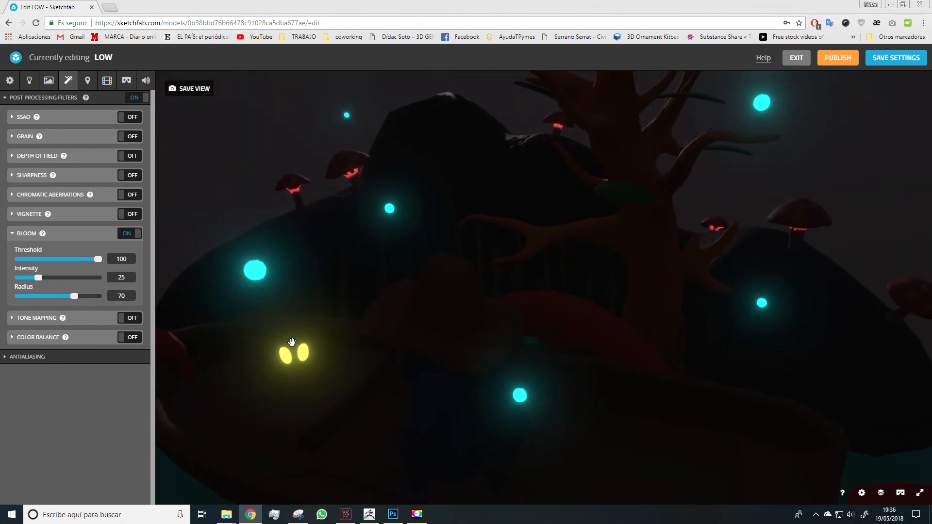
{"action": "left_click_drag", "start_coordinate": [255, 269], "coordinate": [743, 268]}
{"action": "scroll", "coordinate": [786, 289], "scroll_direction": "down", "scroll_amount": 5}
{"action": "scroll", "coordinate": [730, 266], "scroll_direction": "up", "scroll_amount": 3}
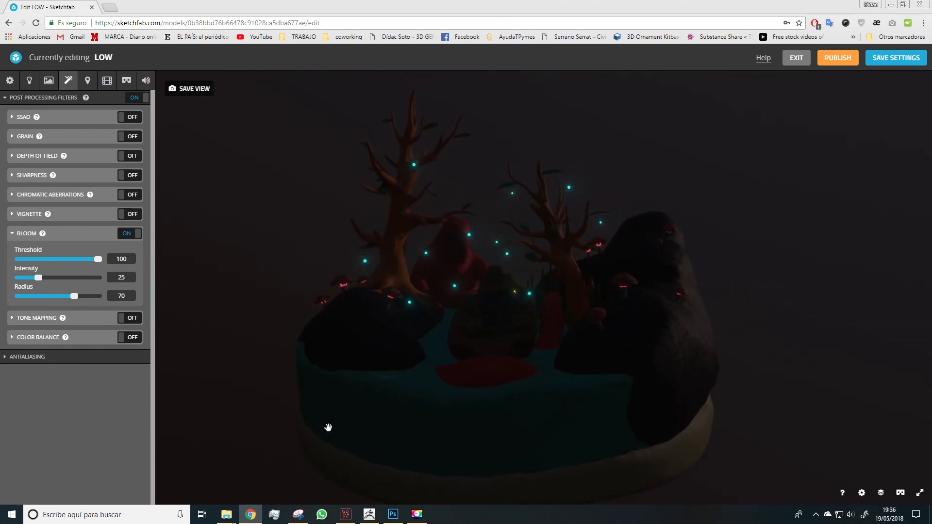
{"action": "left_click_drag", "start_coordinate": [668, 273], "coordinate": [817, 249]}
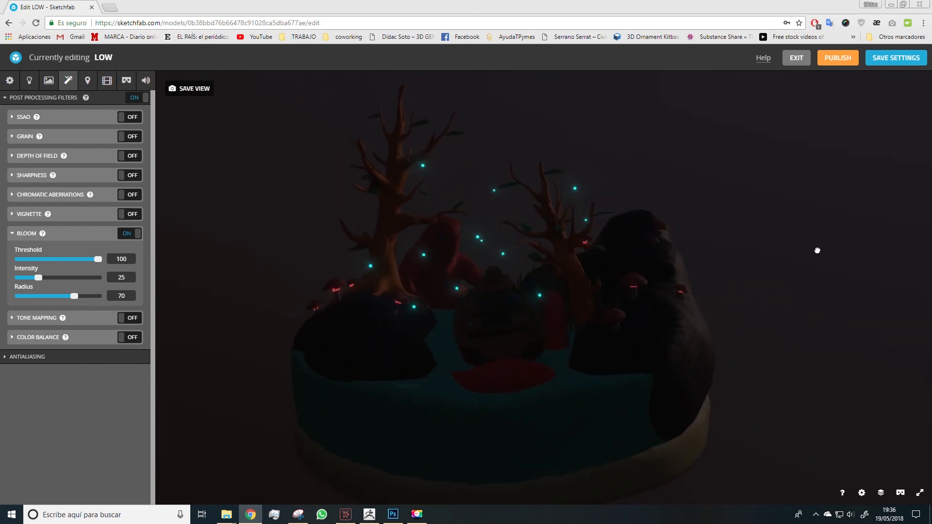
{"action": "left_click_drag", "start_coordinate": [786, 234], "coordinate": [284, 190]}
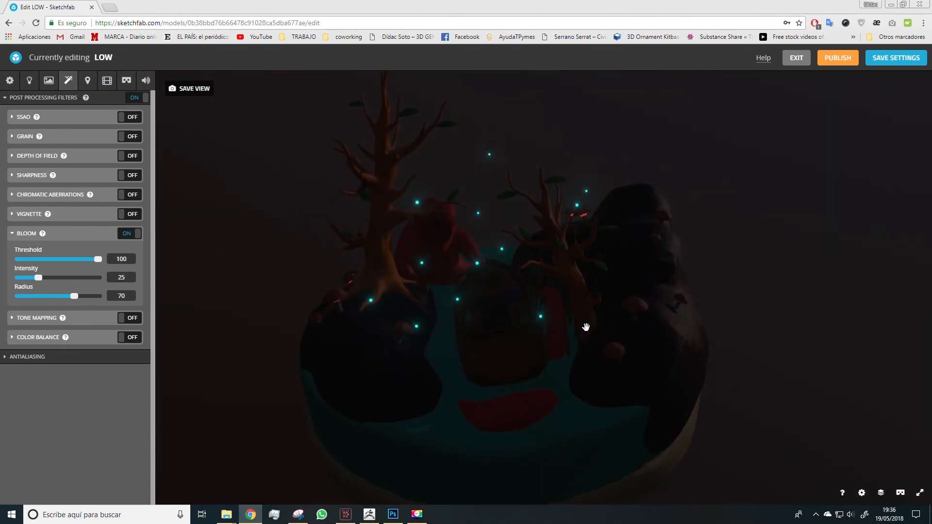